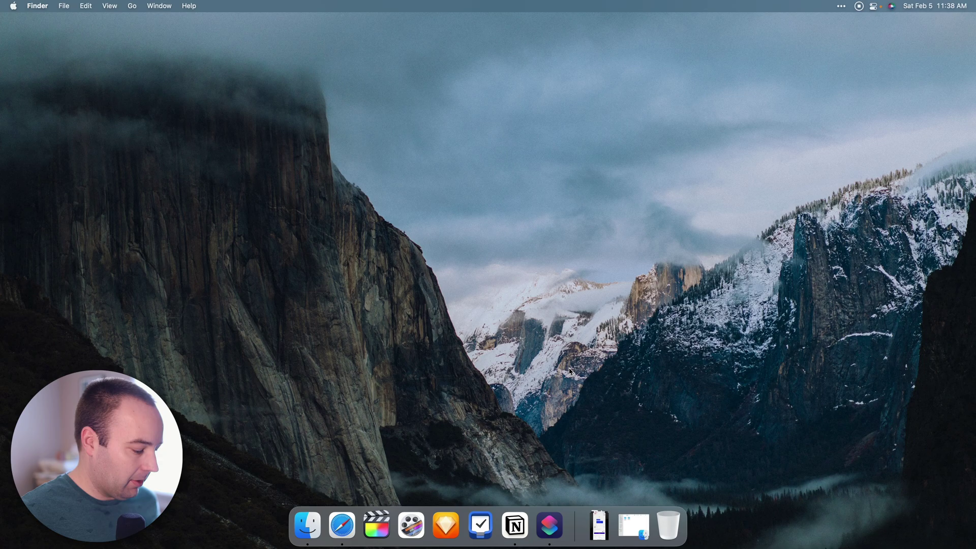
Launch Obsidian from the app launcher.
key(alt+space)
text(obs)
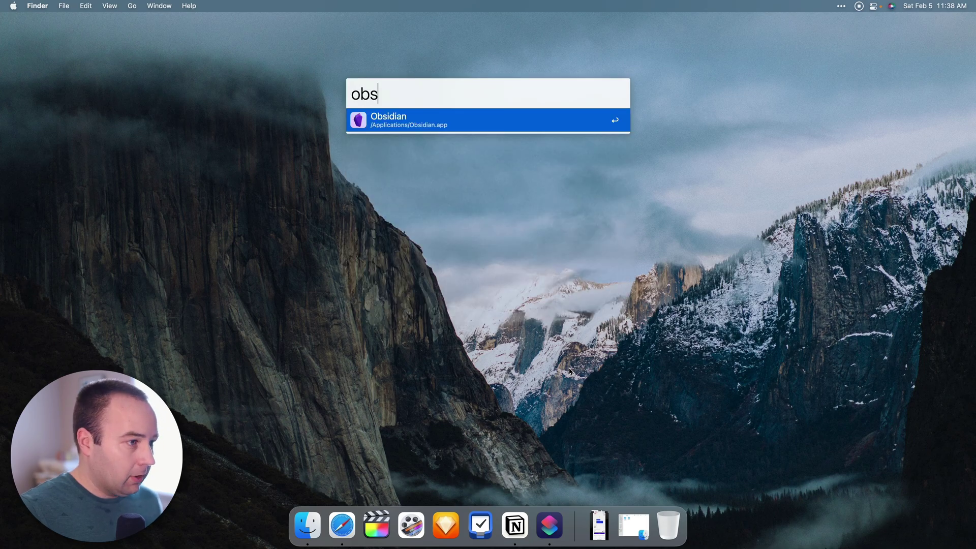
key(Return)
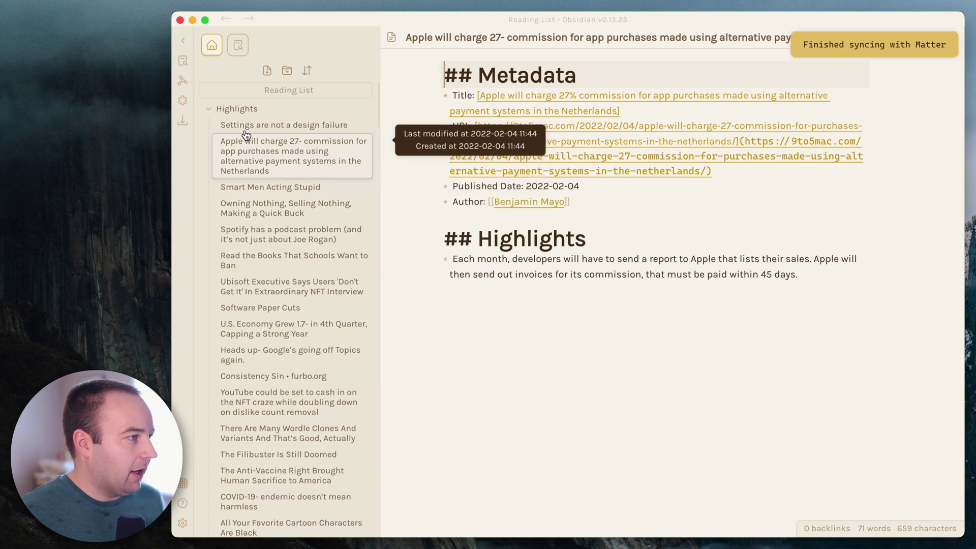
Open the 'Settings are not a design failure' note and briefly select its highlighted paragraph.
click(271, 130)
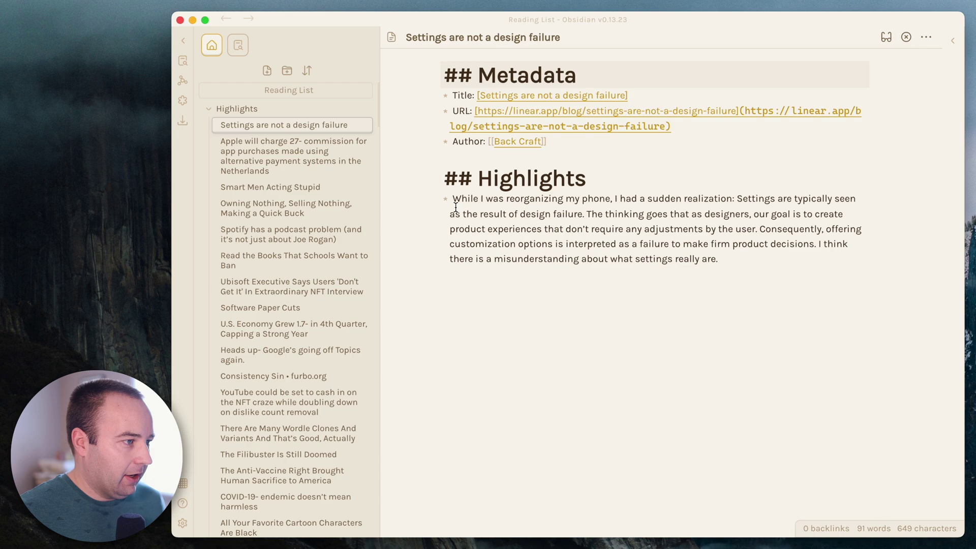
drag(452, 199, 717, 303)
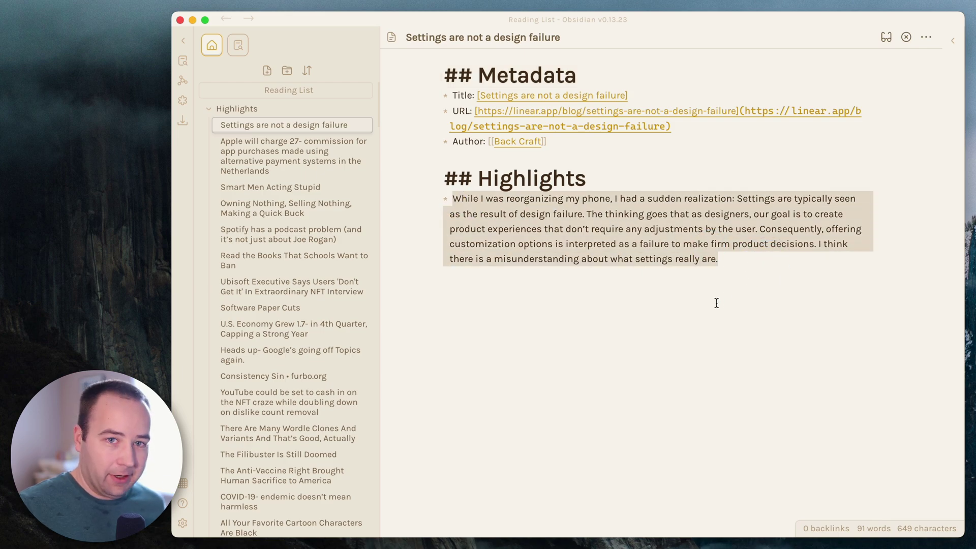
click(717, 303)
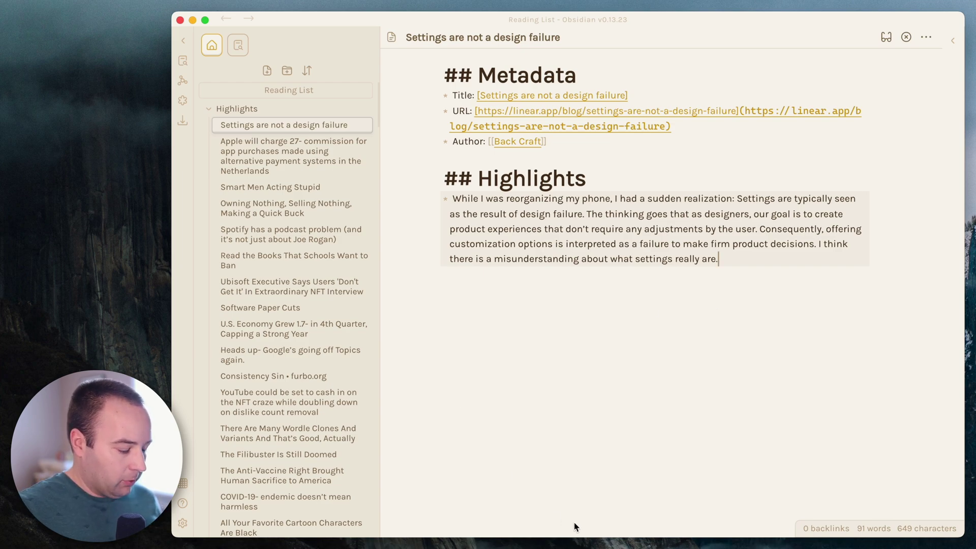
Launch Firefox and hide its bookmarks toolbar.
key(super+space)
text(firef)
key(Return)
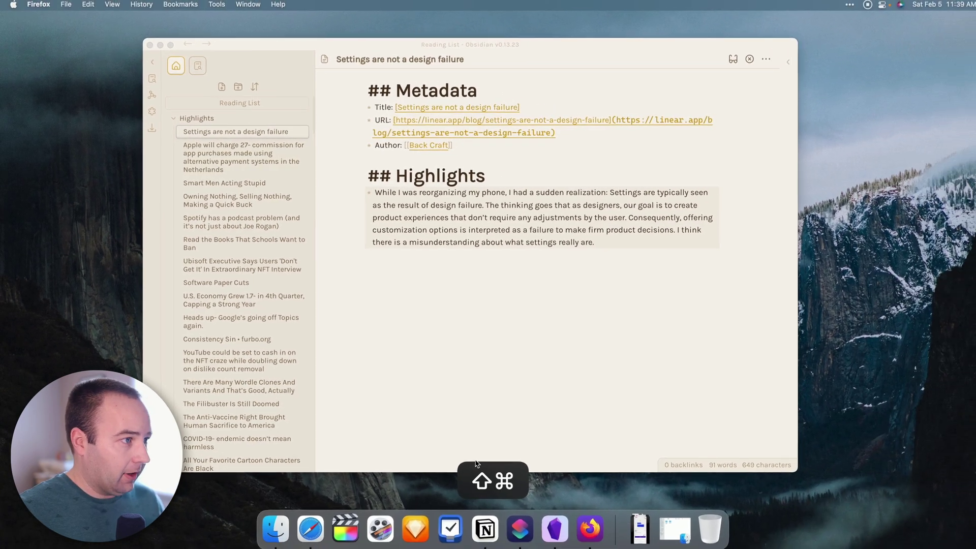
key(shift+super+b)
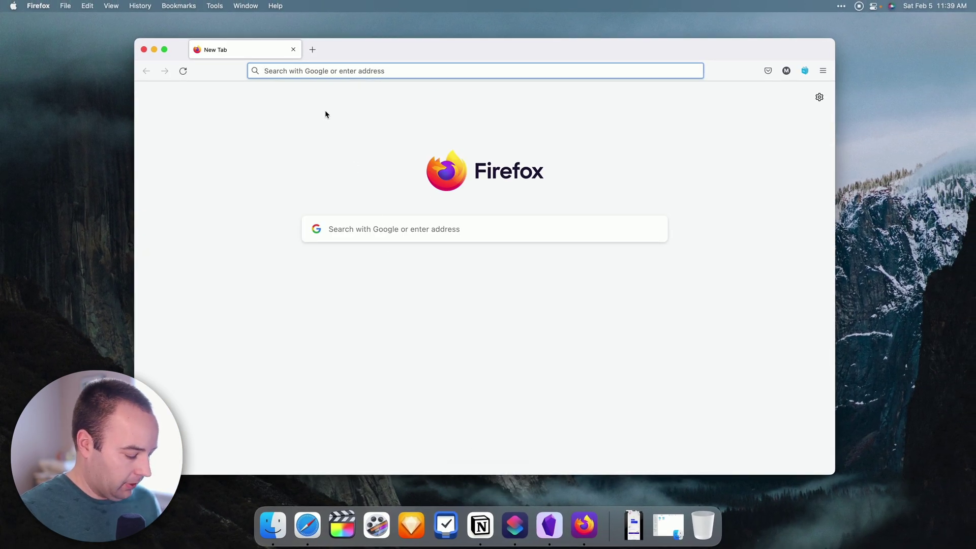
Load the Ghost admin at birchtree.me/ghost.
text(bich)
key(Down)
key(Down)
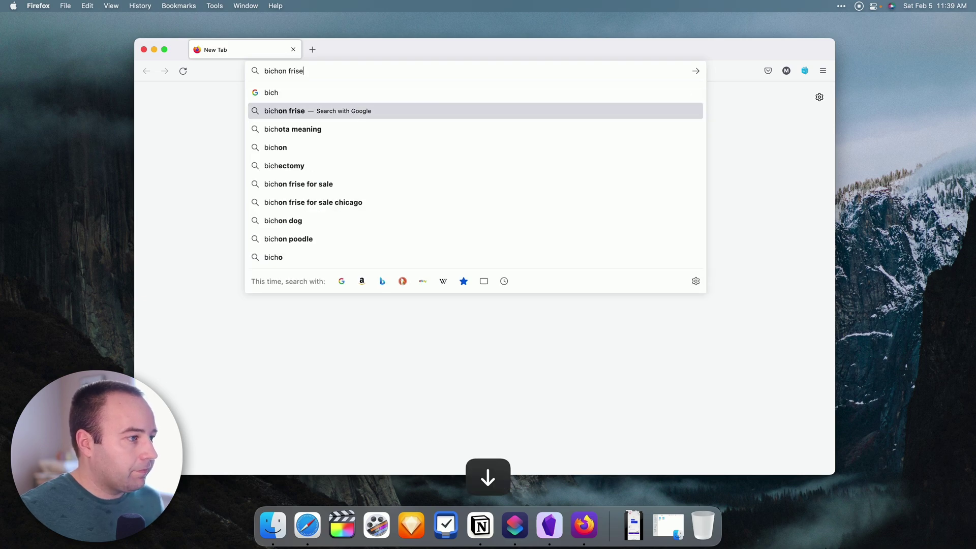
key(Up)
key(Up)
key(BackSpace)
key(BackSpace)
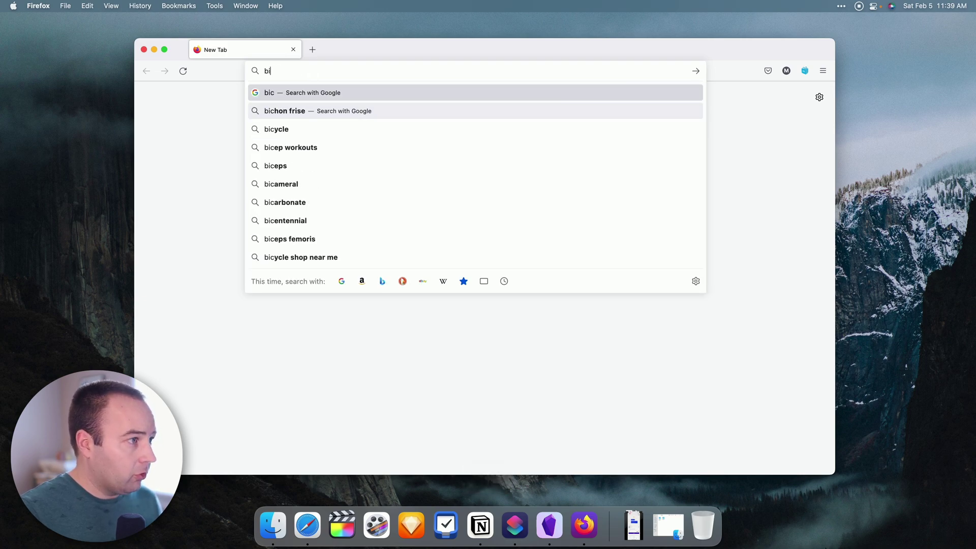
text(rchtree.me/)
key(Right)
text(g)
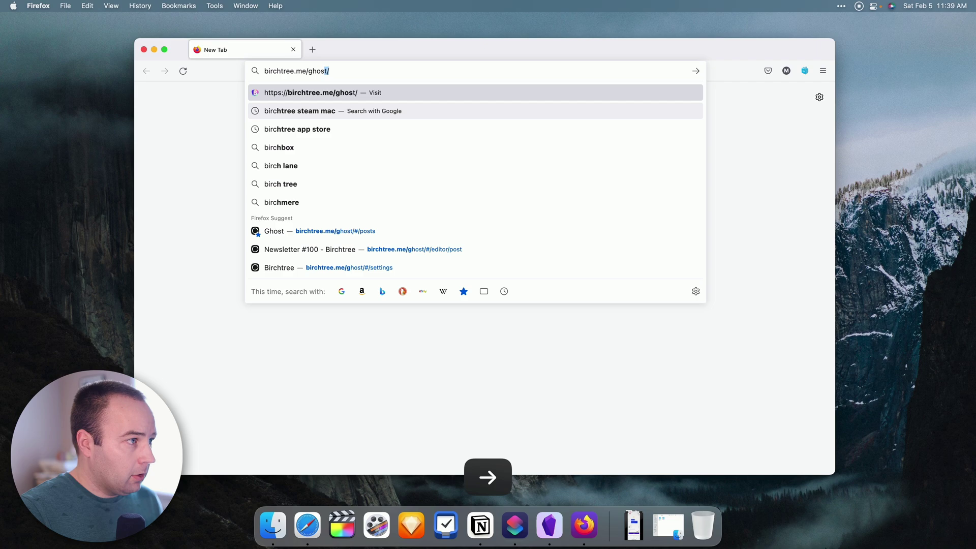
key(Return)
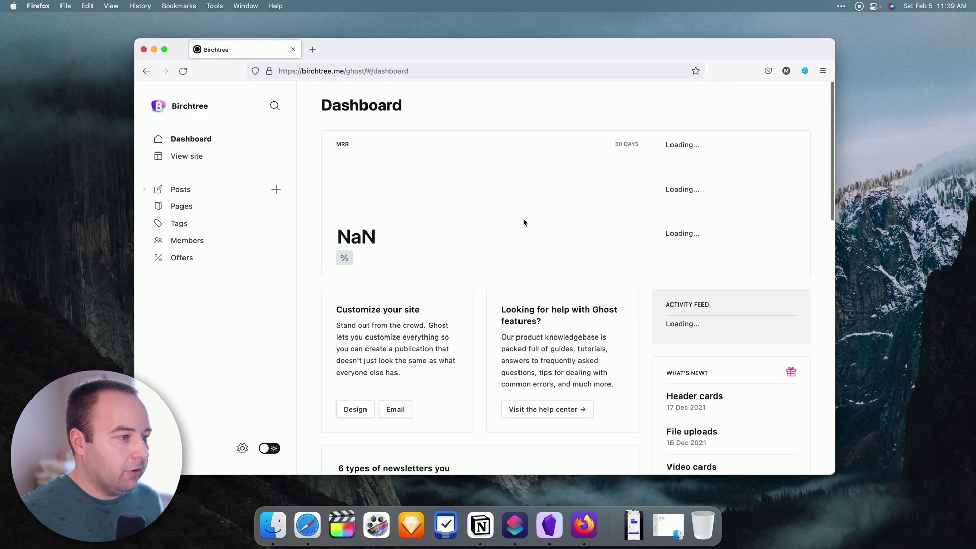
Go to the Posts list and start a new blank post.
click(198, 204)
click(191, 190)
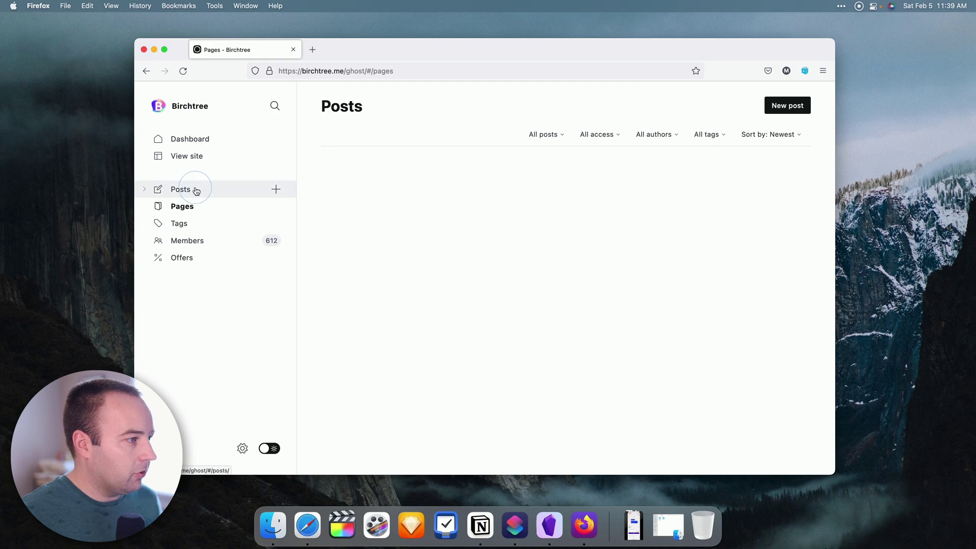
click(781, 106)
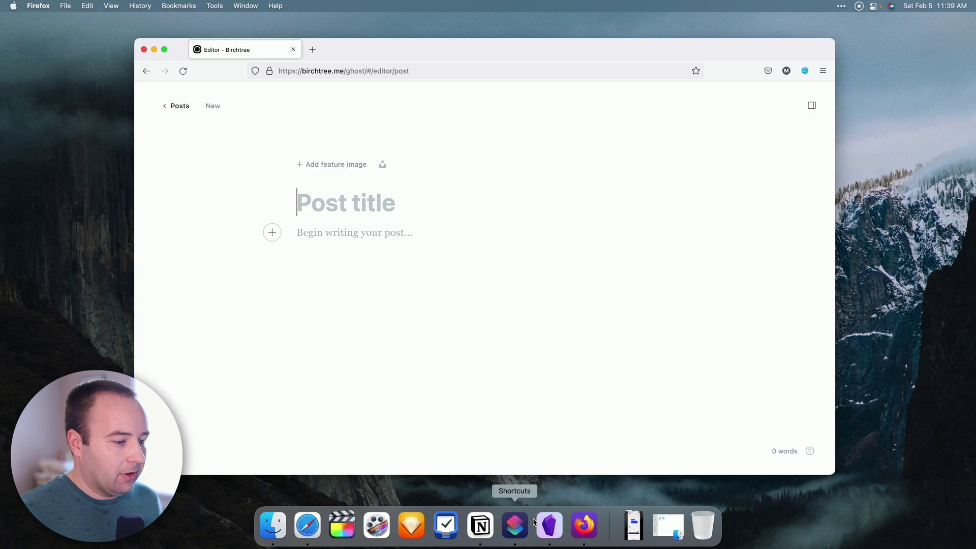
Copy the article title from the Obsidian note and paste it as the Ghost post title.
click(549, 525)
click(514, 108)
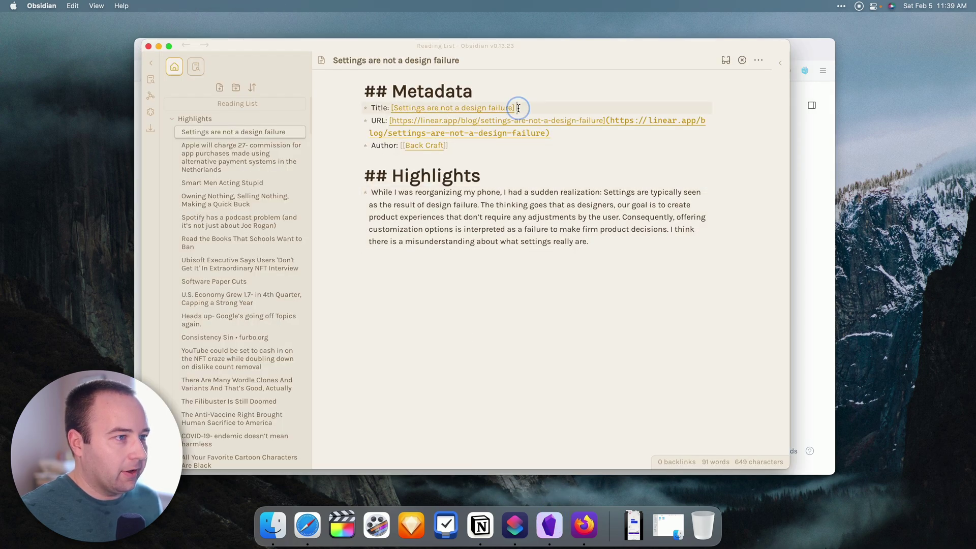
key(alt+shift+Left)
key(alt+shift+Left)
key(alt+shift+Left)
key(alt+shift+Left)
key(alt+shift+Left)
key(alt+shift+Left)
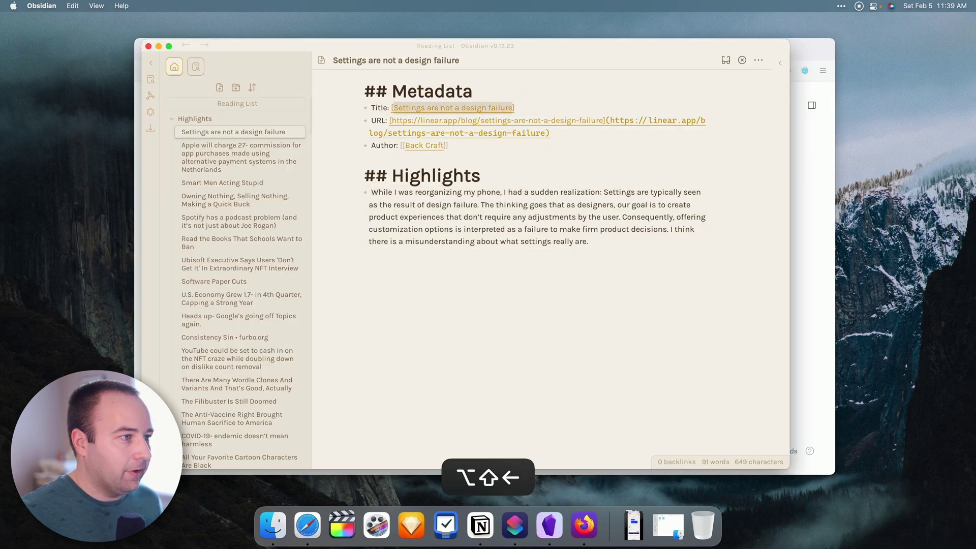
key(super+c)
key(super+Tab)
key(super+v)
key(Tab)
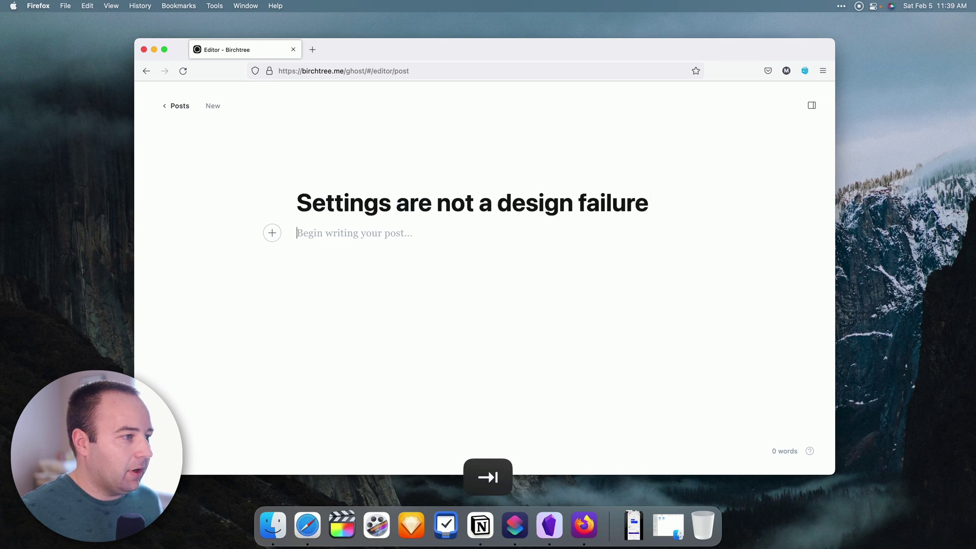
Copy the bracketed article URL from the Obsidian note.
key(super+Tab)
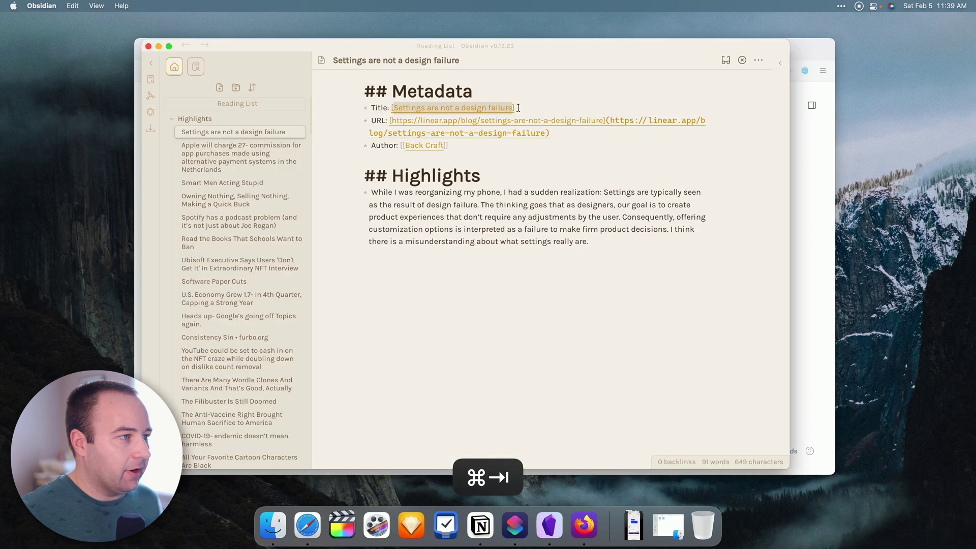
right_click(539, 124)
key(Escape)
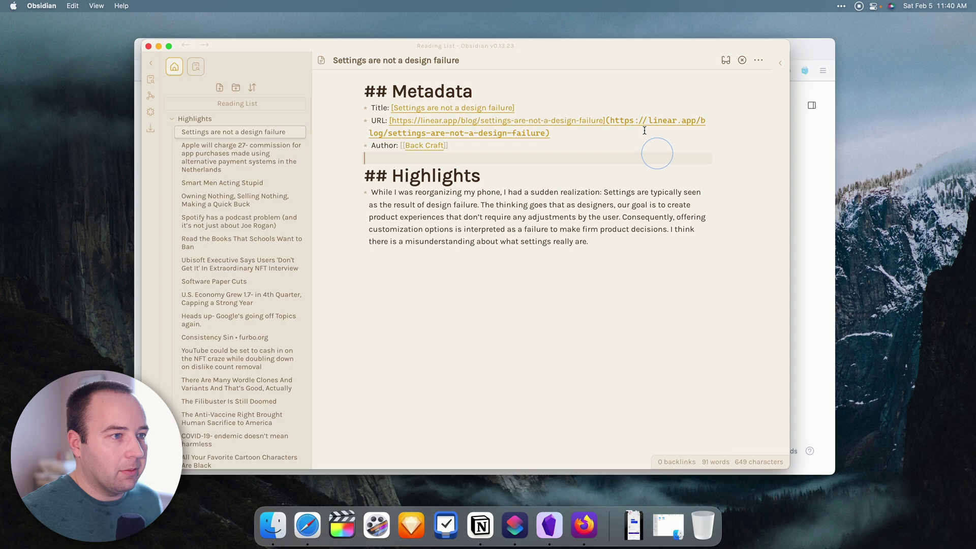
drag(602, 121, 390, 122)
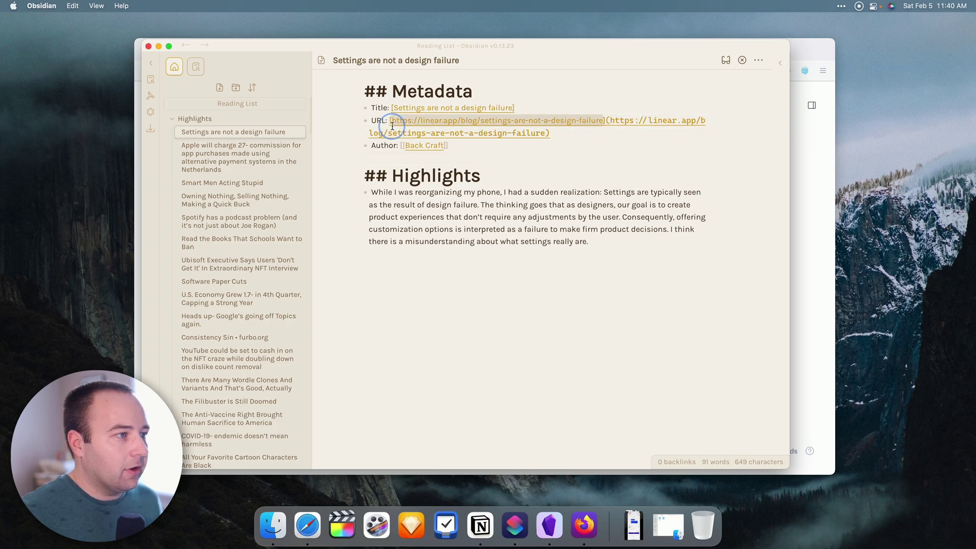
key(super+c)
key(super+Tab)
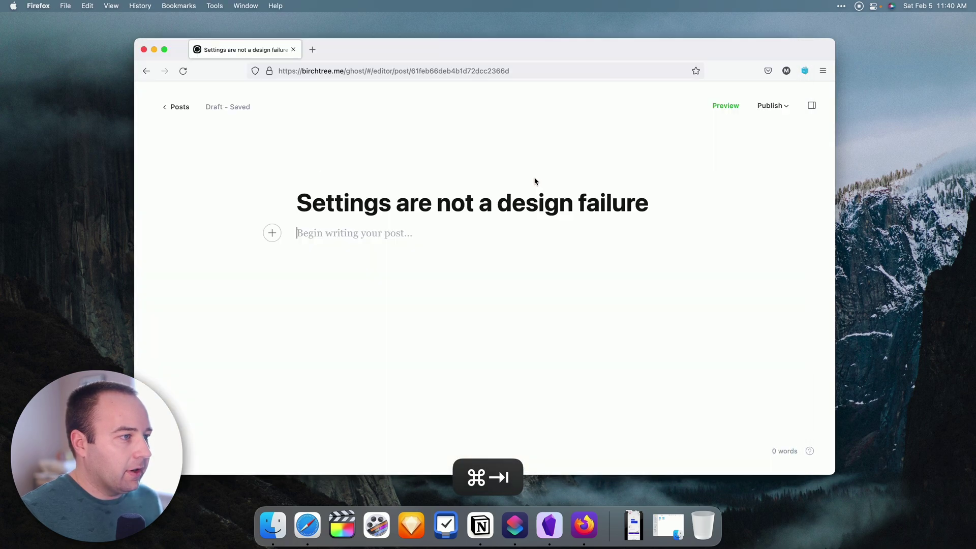
key(super+Tab)
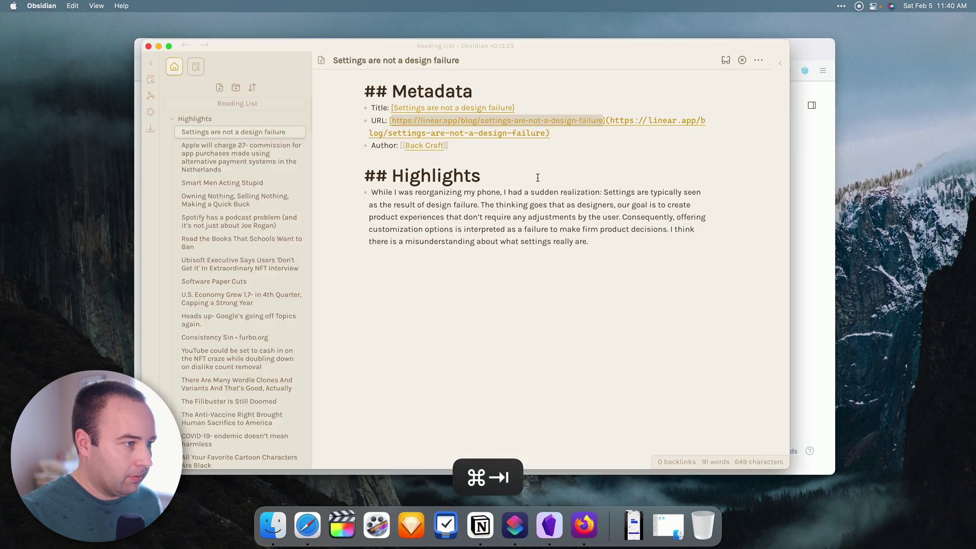
key(super+Tab)
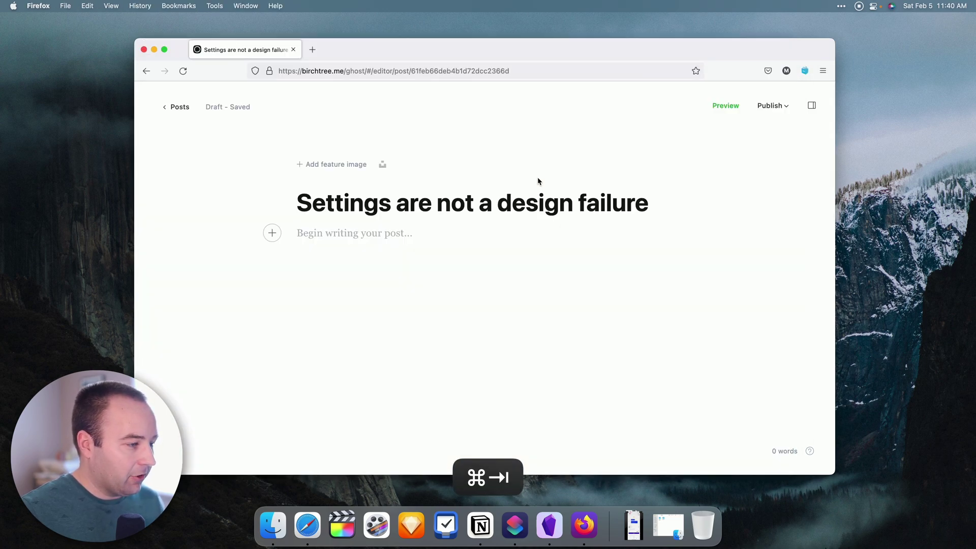
Paste the article title into the post body and link it to the article URL.
key(super+shift+v)
key(Down)
key(super+v)
key(super+shift+Left)
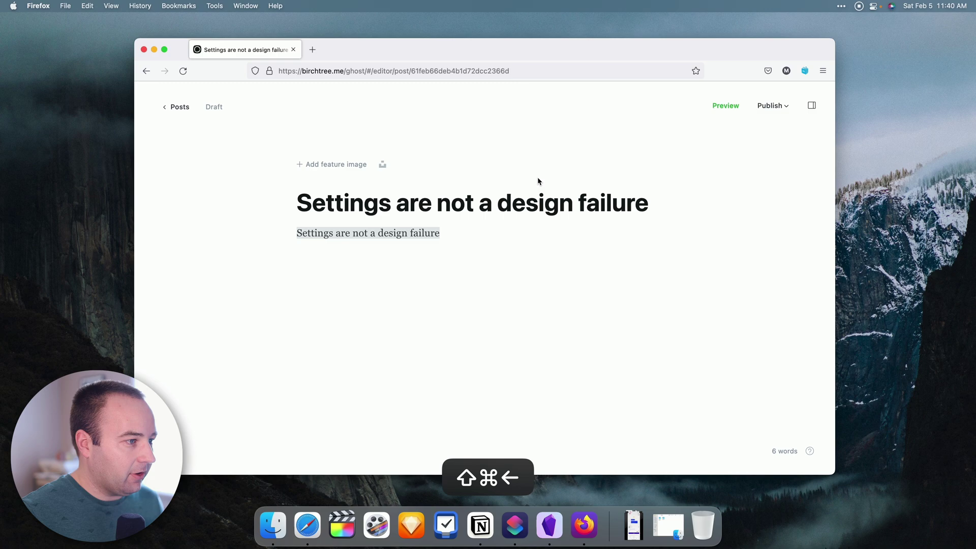
key(super+shift+v)
key(super+v)
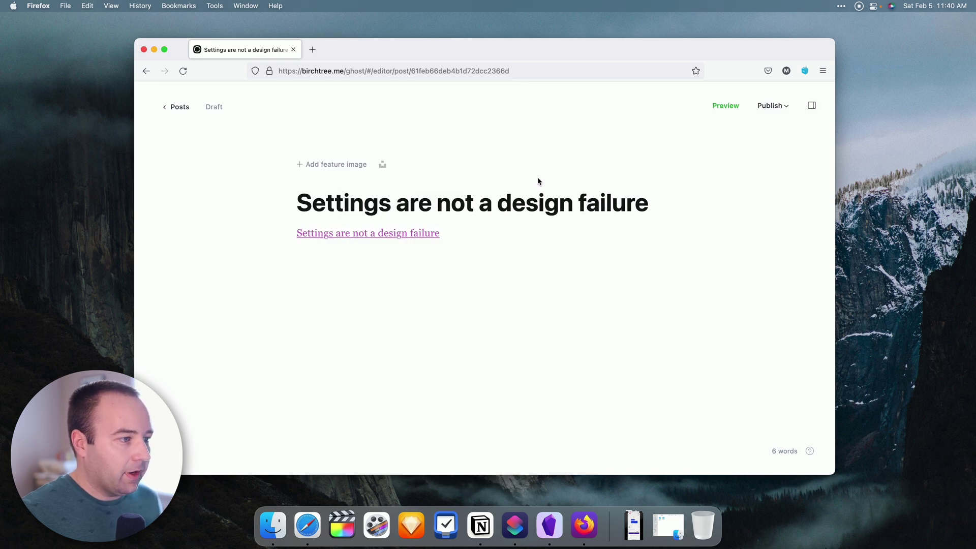
key(Return)
Copy the highlighted paragraph from the note and paste it into the post.
key(super+Tab)
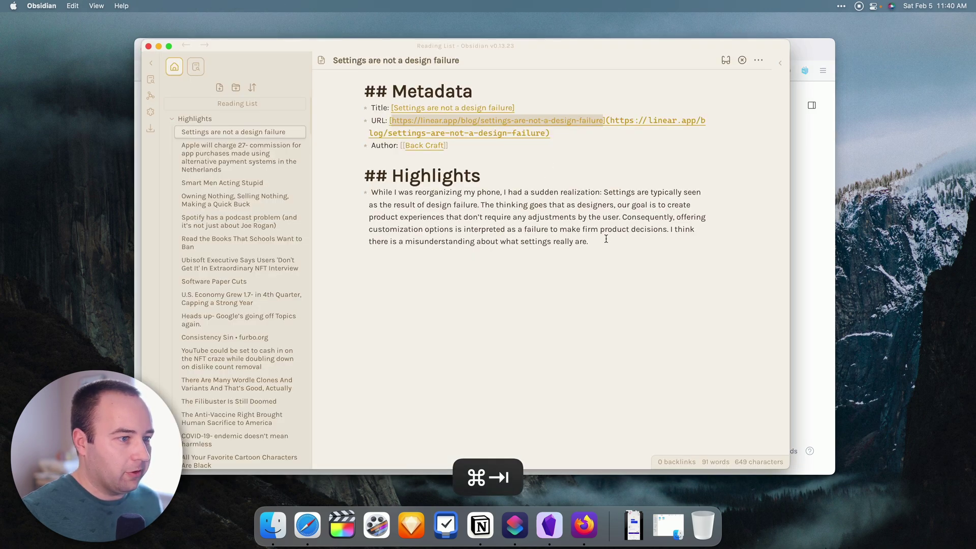
drag(602, 240, 368, 193)
key(super+c)
key(super+Tab)
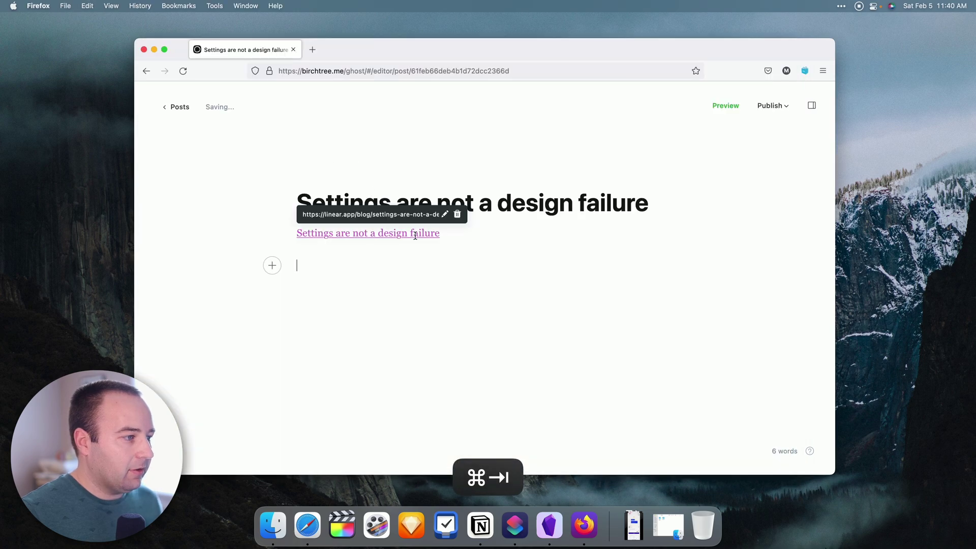
key(super+v)
Turn the pasted paragraph into a blockquote with '>'.
click(297, 266)
text(>)
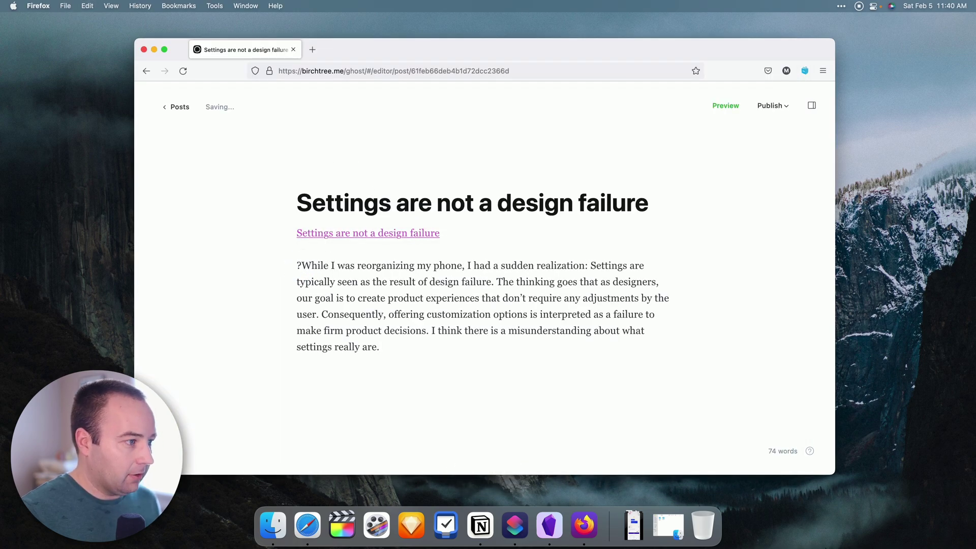
key(BackSpace)
text(>)
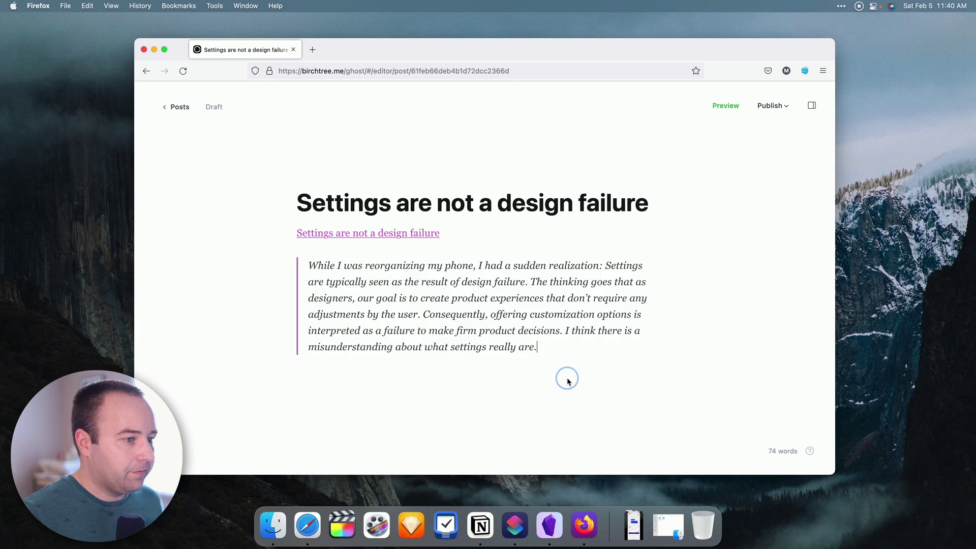
click(568, 381)
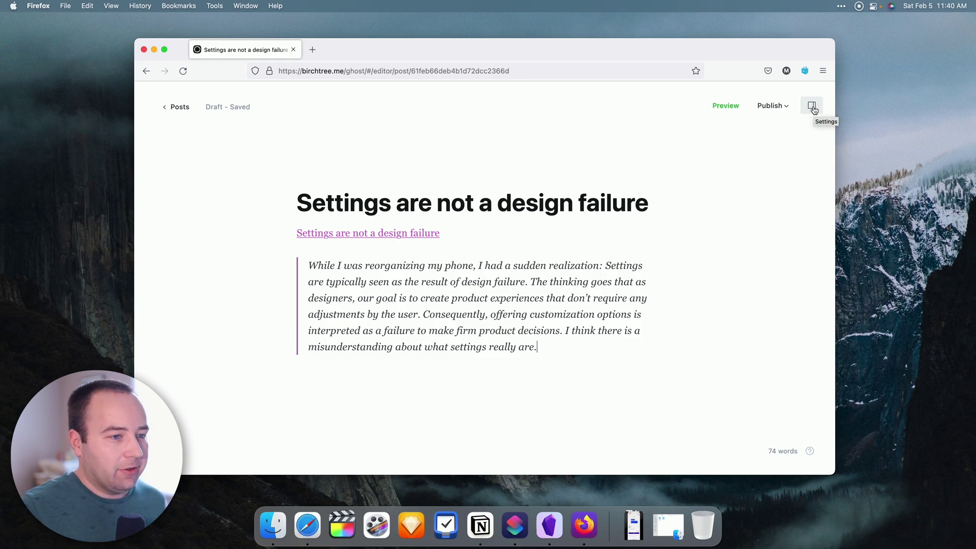
Delete the test post from Post settings and hide Firefox.
click(811, 105)
scroll(777, 316, down, 5)
click(691, 451)
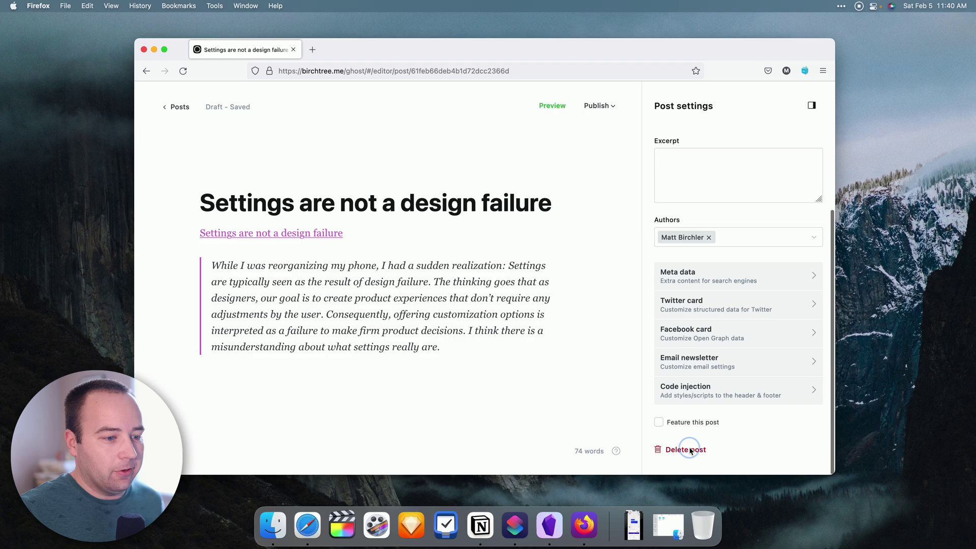
click(581, 184)
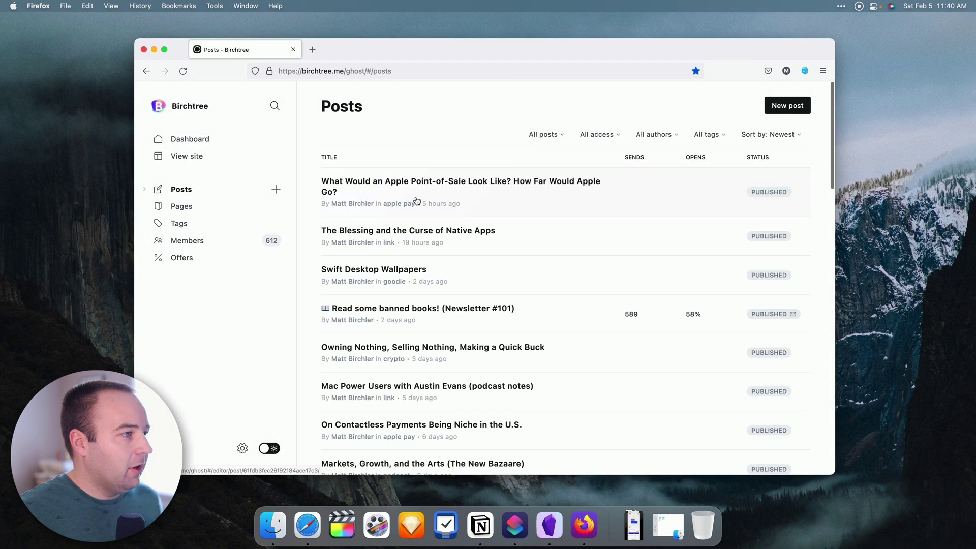
key(super+h)
Run Shortcut Launcher: Linked List Post and accept the title 'Settings Are Not a Design Failure'.
click(577, 353)
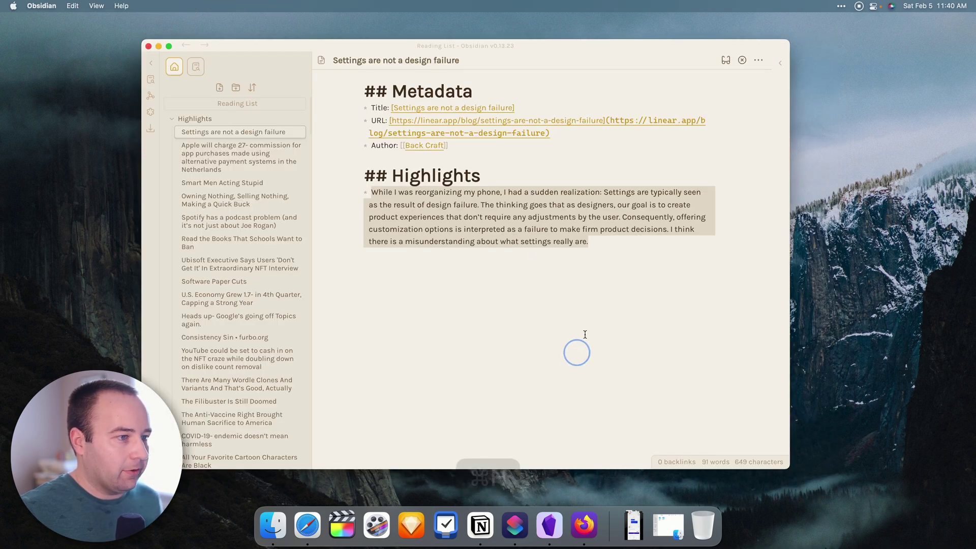
click(654, 283)
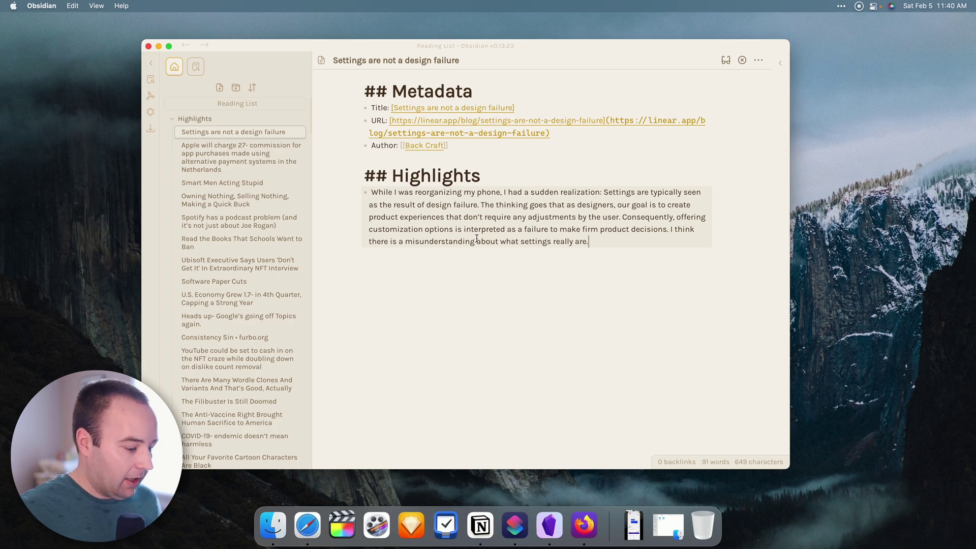
key(super+p)
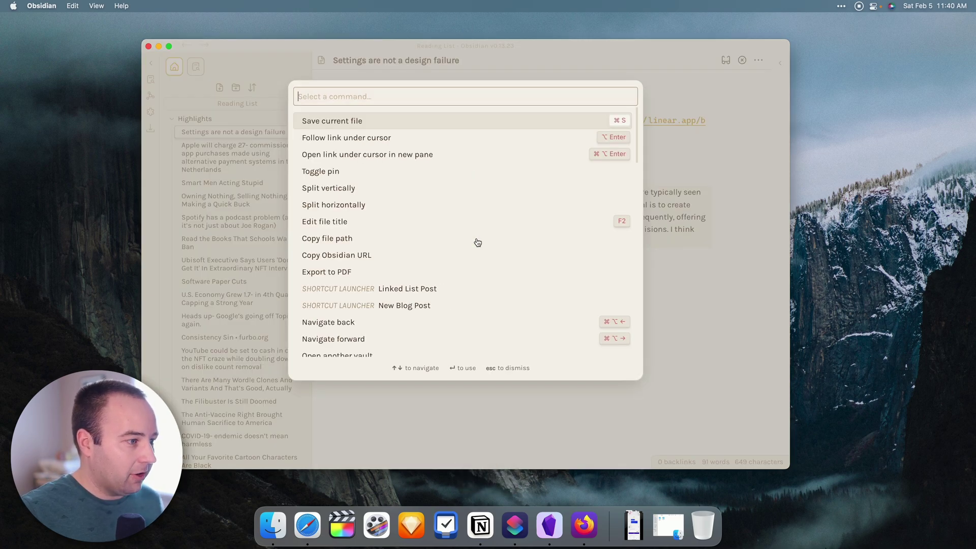
key(Down)
key(Down)
key(Down)
key(Down)
key(Down)
key(Down)
key(Down)
key(Down)
key(Down)
key(Down)
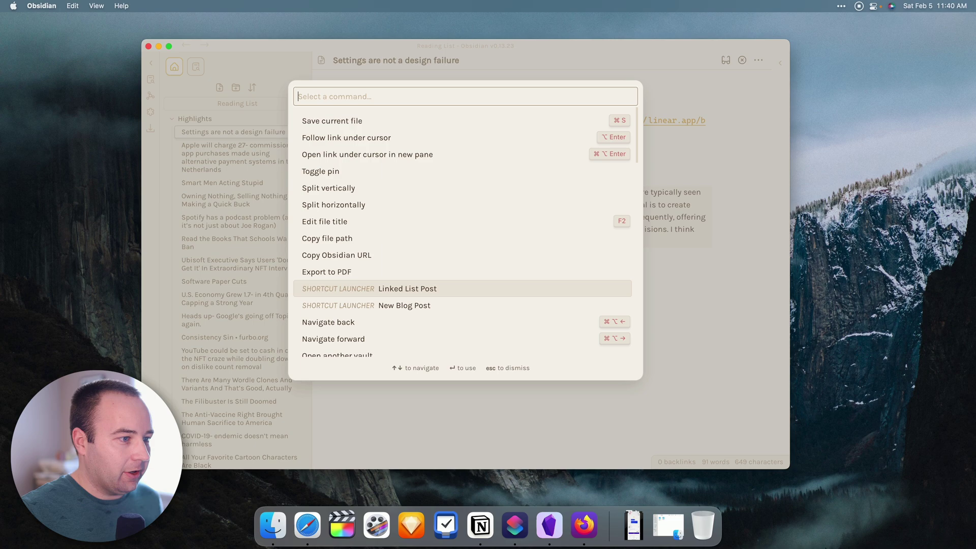
key(Return)
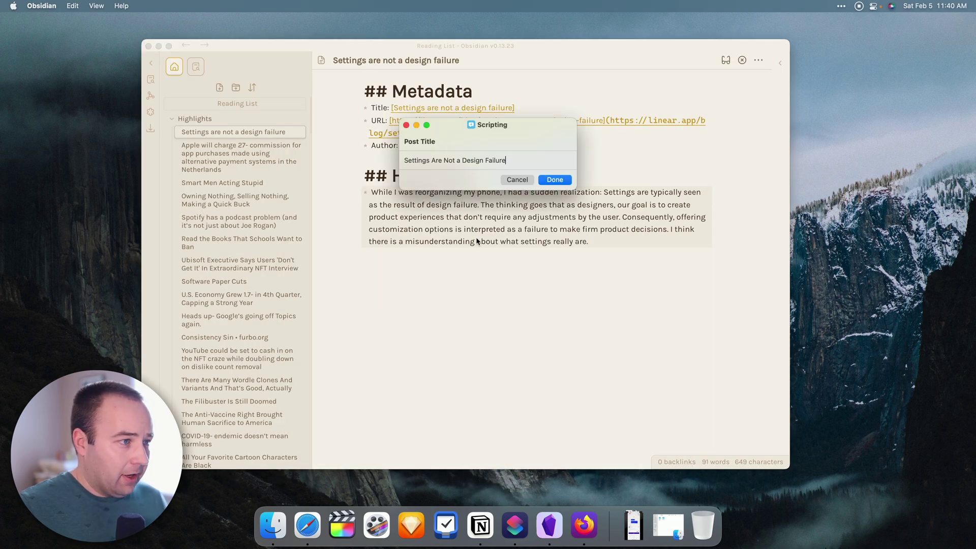
key(super+Return)
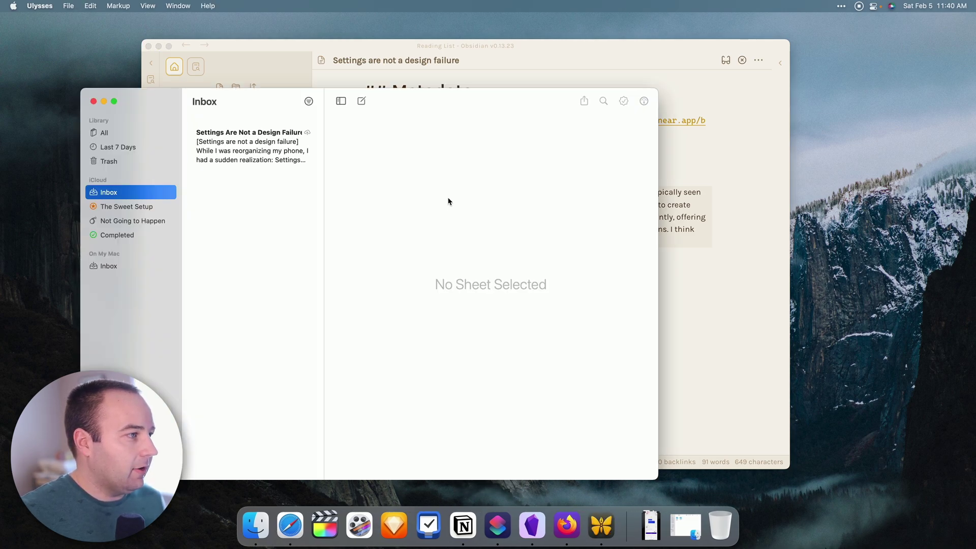
Publish the new Ulysses sheet to Birchtree, scheduled for 2/5/2022 at 12:00 PM.
click(292, 158)
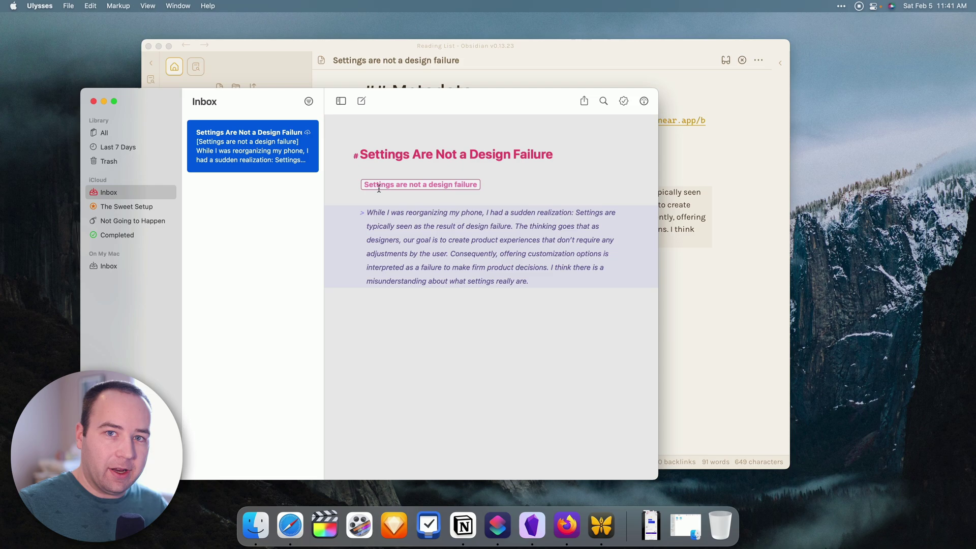
key(super+6)
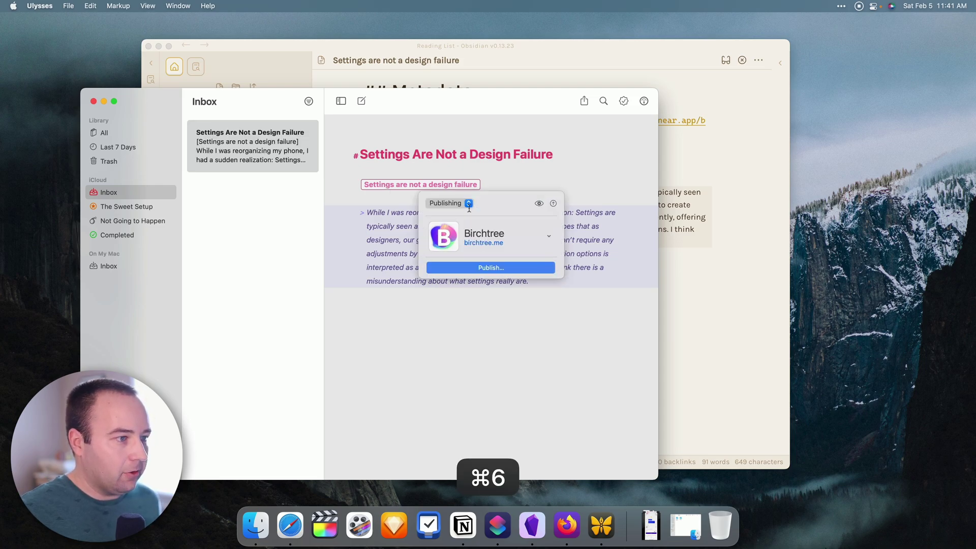
click(500, 269)
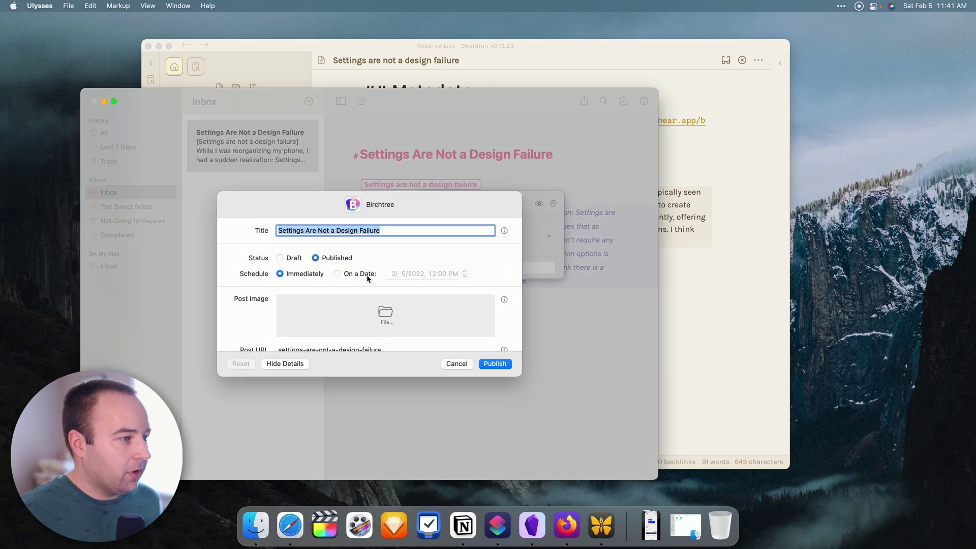
click(360, 273)
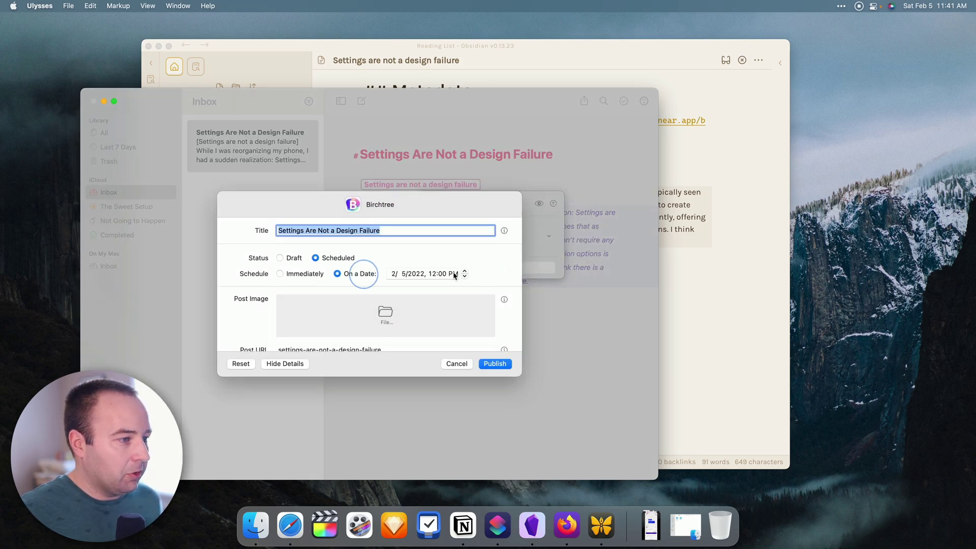
click(504, 366)
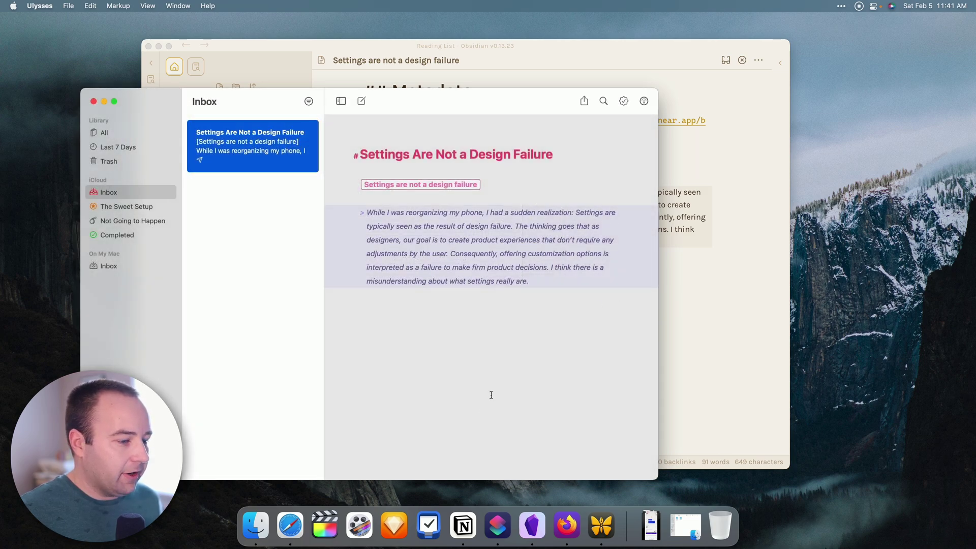
Reload Ghost's Posts list, open 'Settings Are Not a Design Failure' and delete it.
click(567, 525)
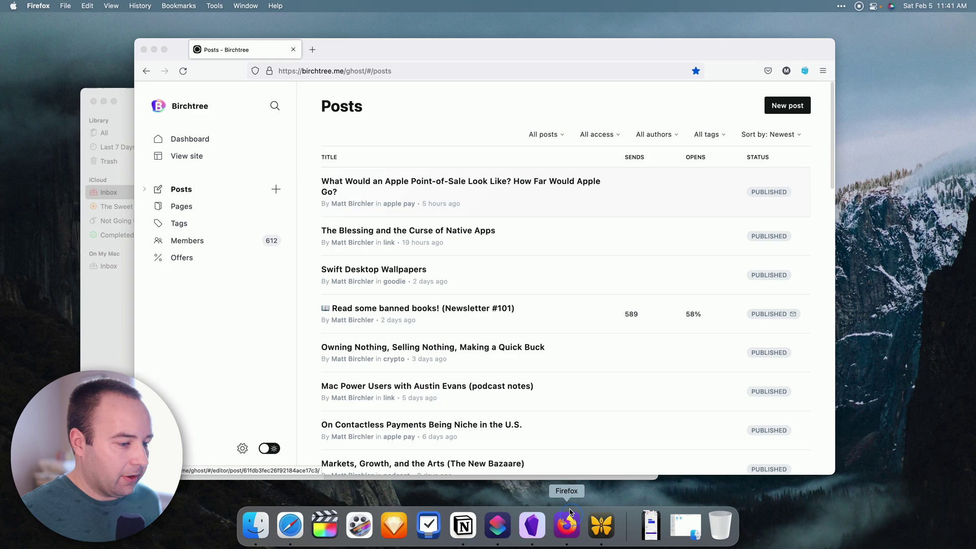
key(super+r)
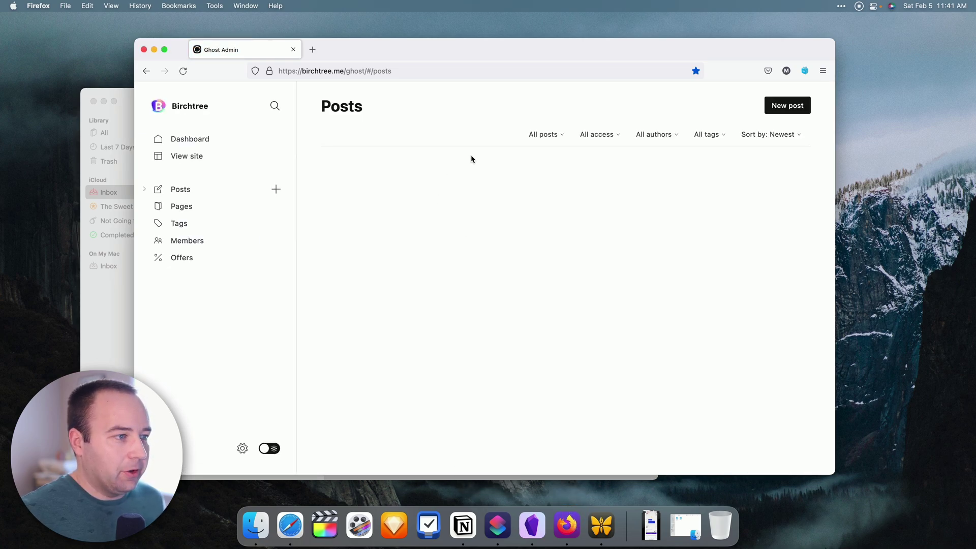
click(562, 187)
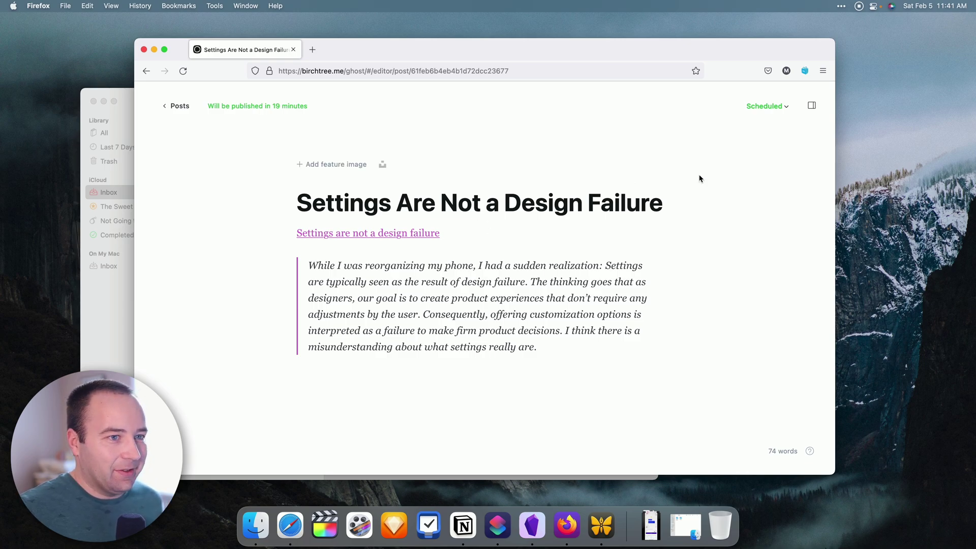
click(812, 105)
scroll(779, 229, down, 5)
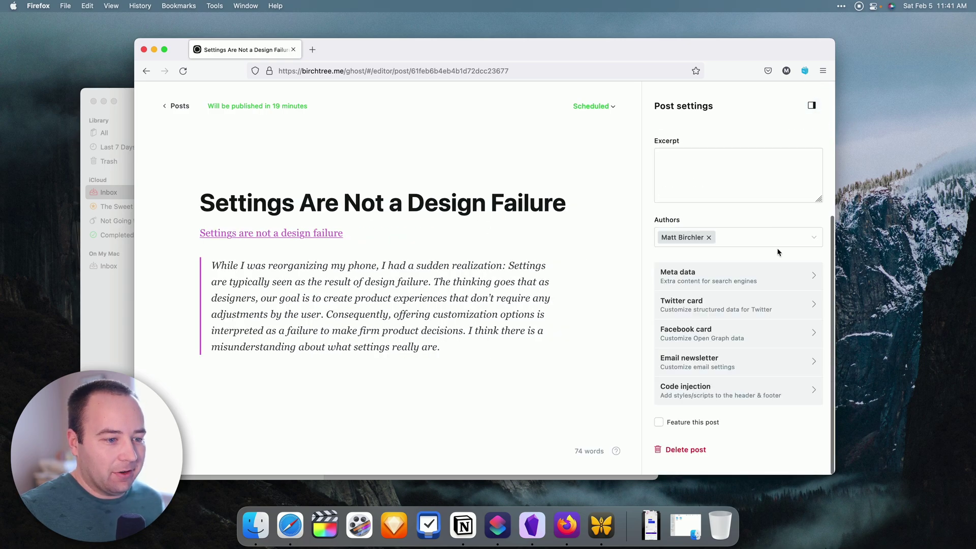
click(694, 453)
click(589, 184)
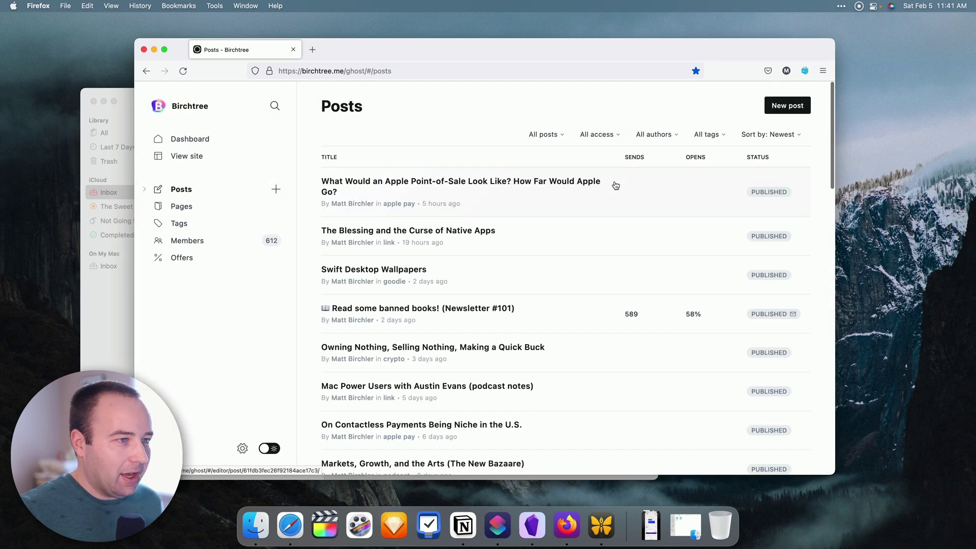
Hide Firefox and rerun Linked List Post from Obsidian's command palette, accepting the title.
key(super+h)
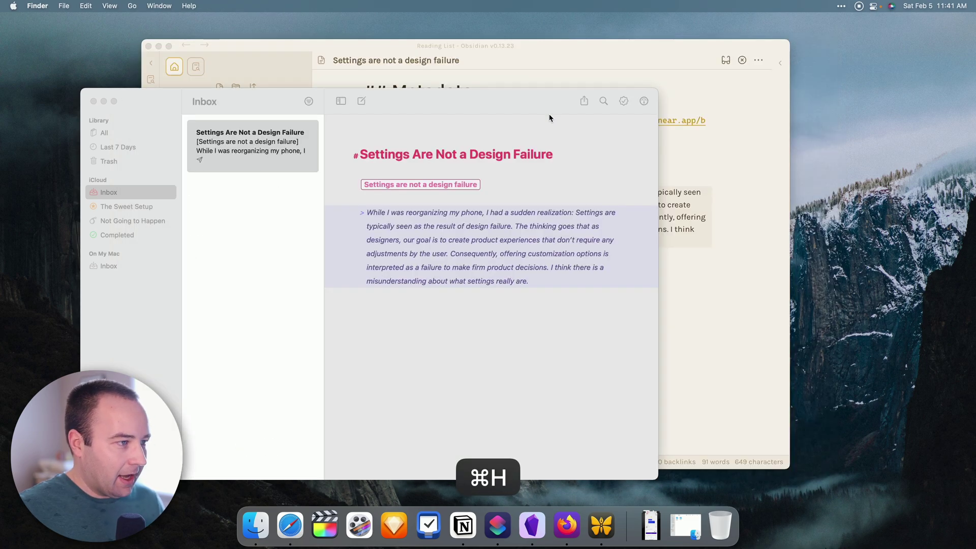
click(392, 62)
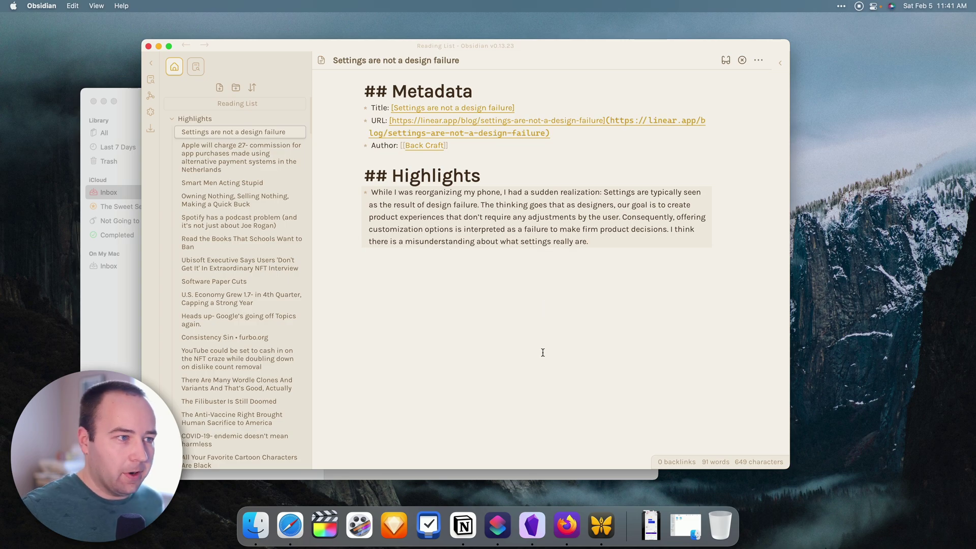
key(super+p)
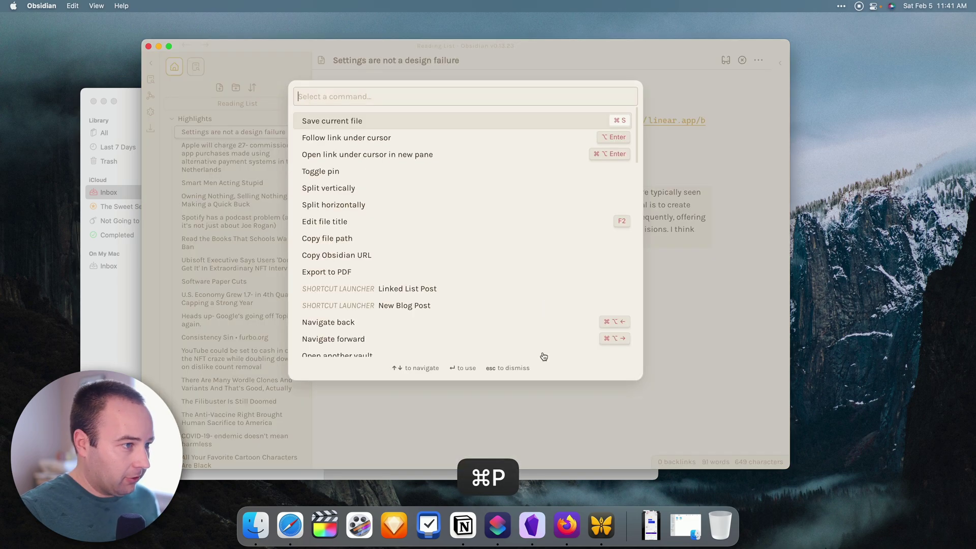
text(linked)
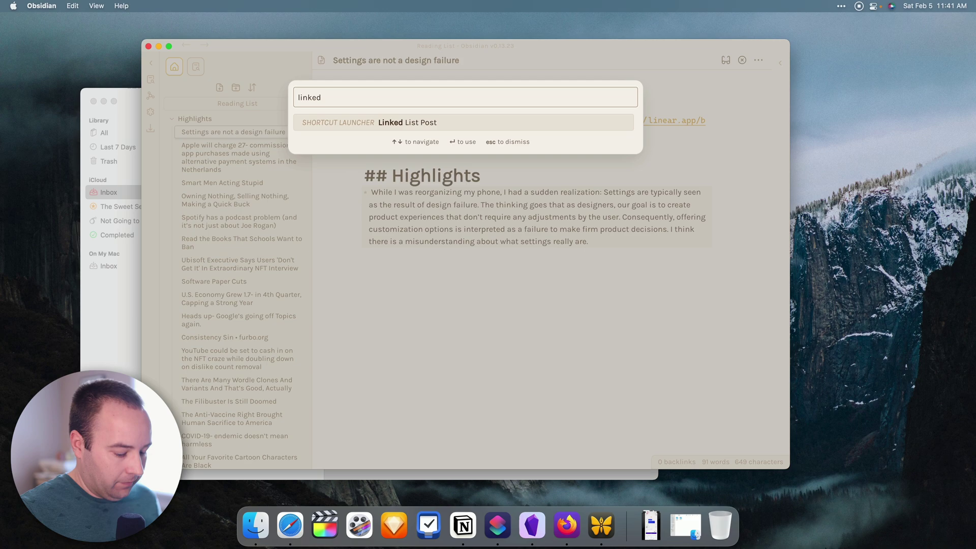
key(Return)
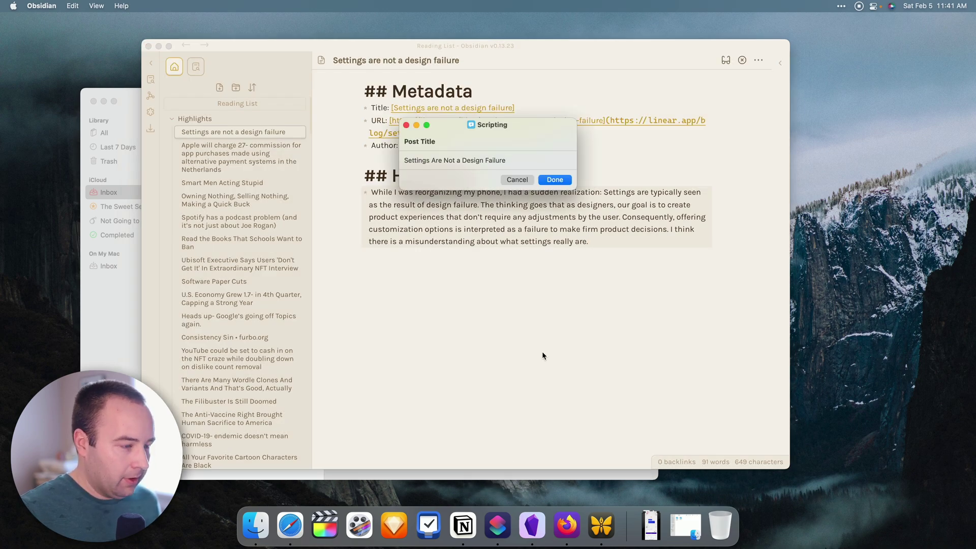
key(super+Return)
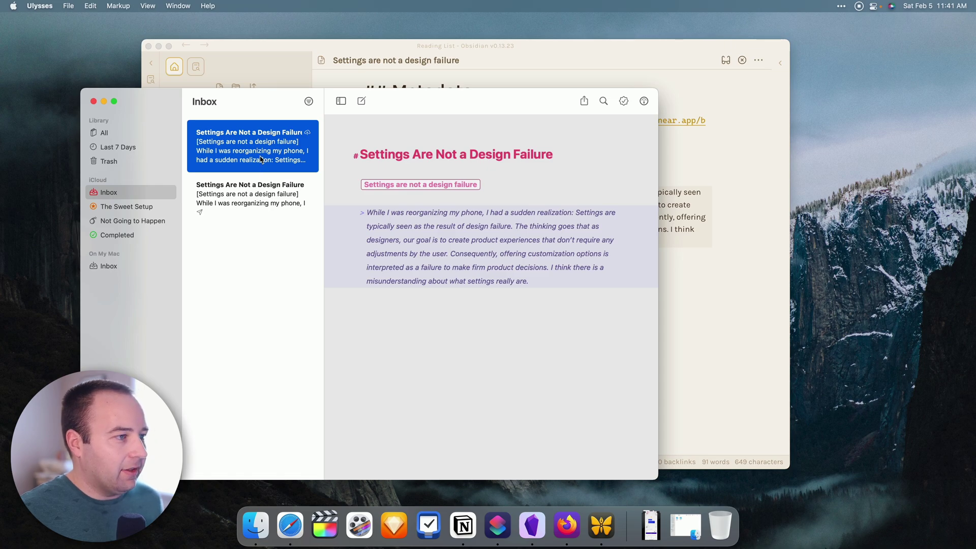
Move both new Ulysses sheets to the Trash and hide Ulysses.
super+click(255, 197)
right_click(256, 196)
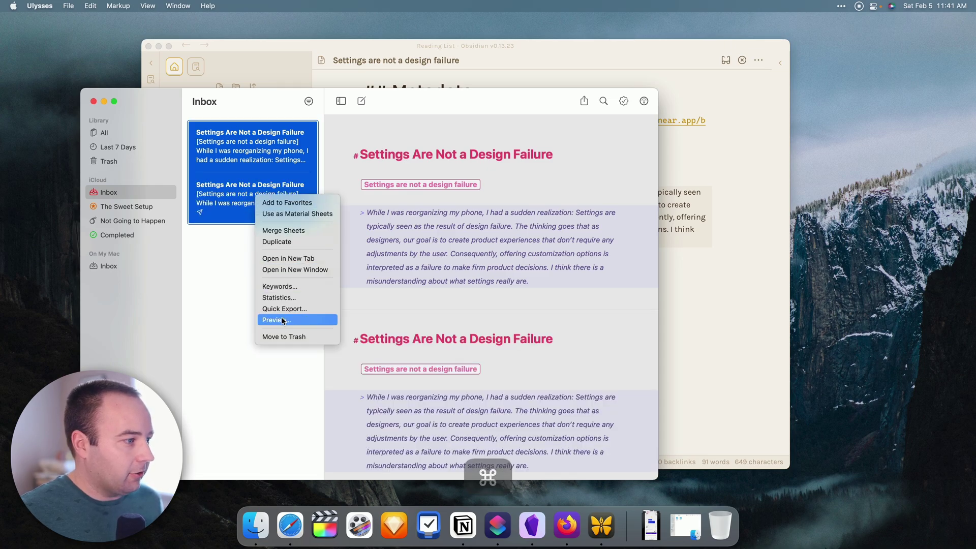
click(285, 336)
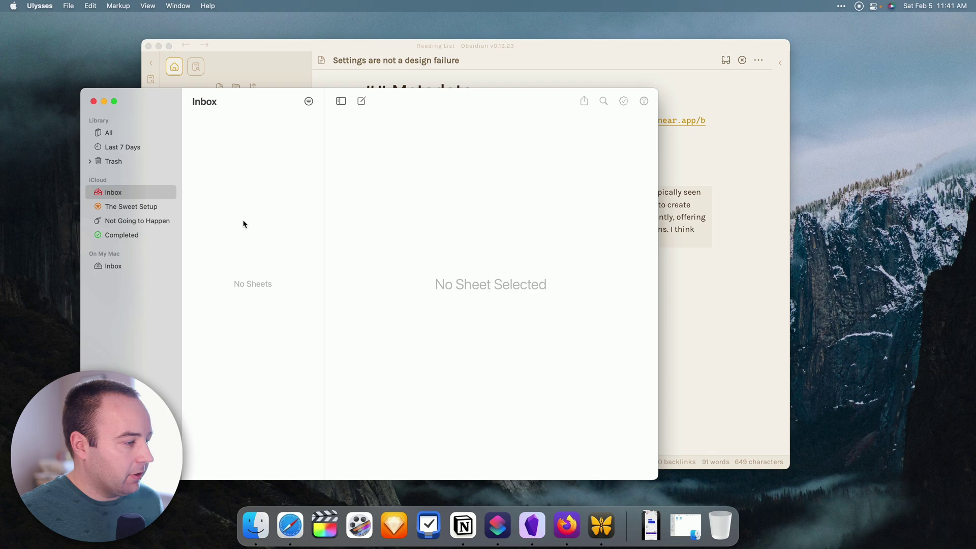
key(super+h)
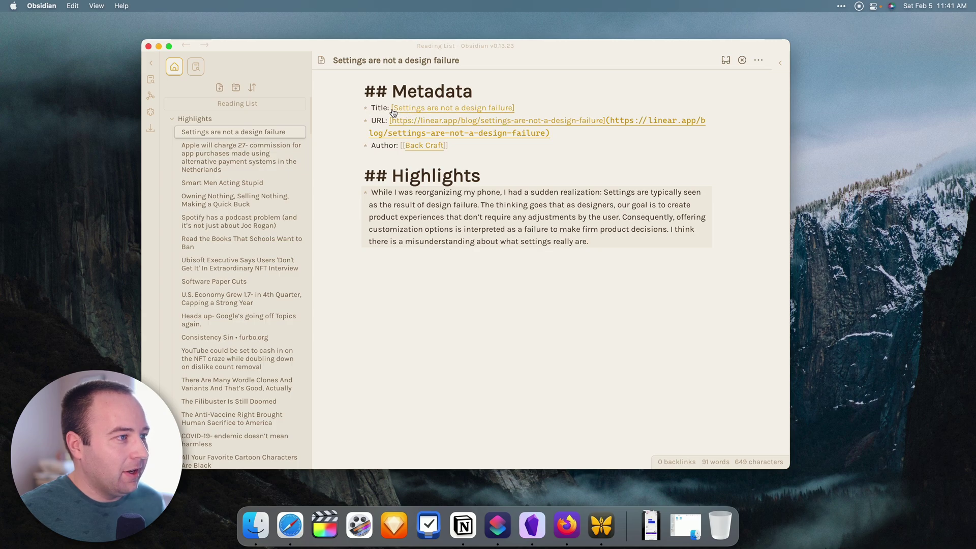
Select the note's Title line, then the URL line through the highlighted passage.
drag(373, 109, 516, 107)
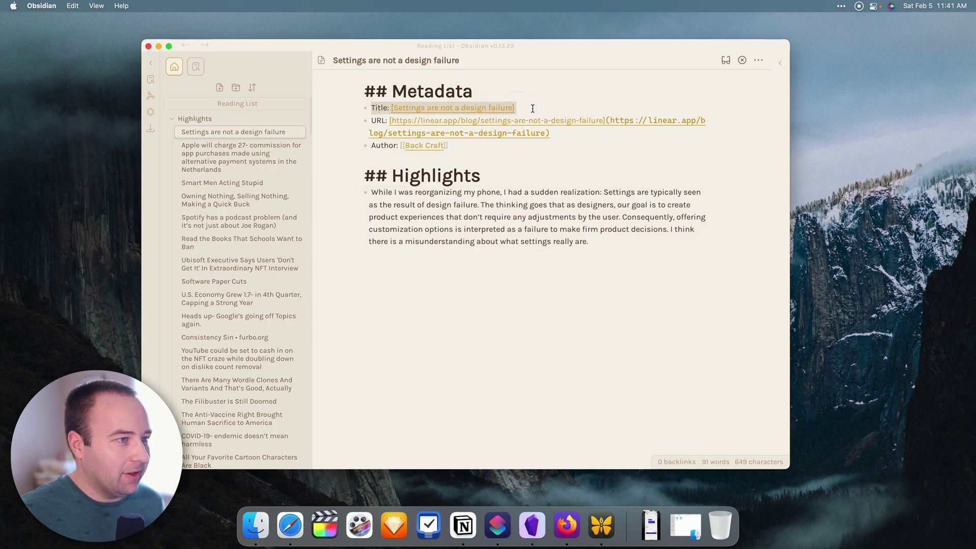
click(535, 107)
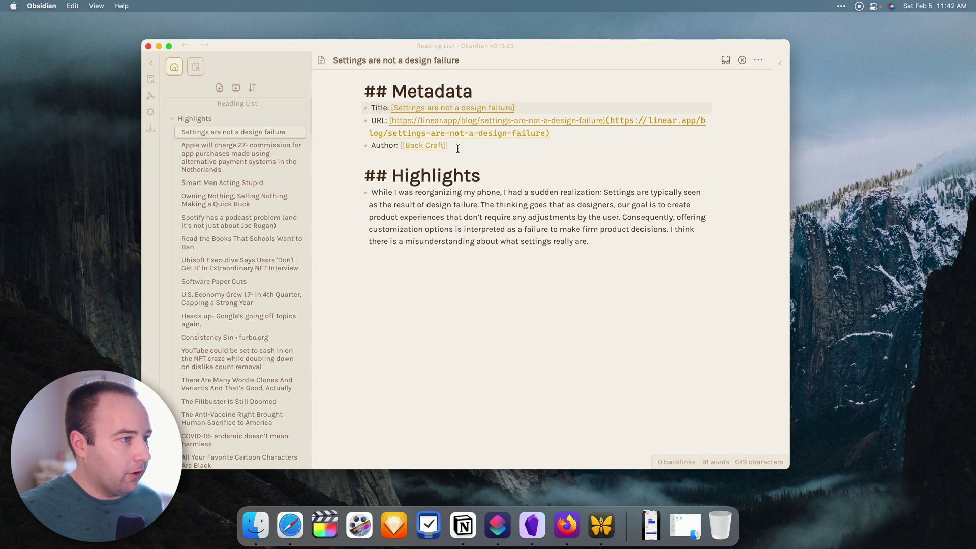
drag(609, 236, 348, 124)
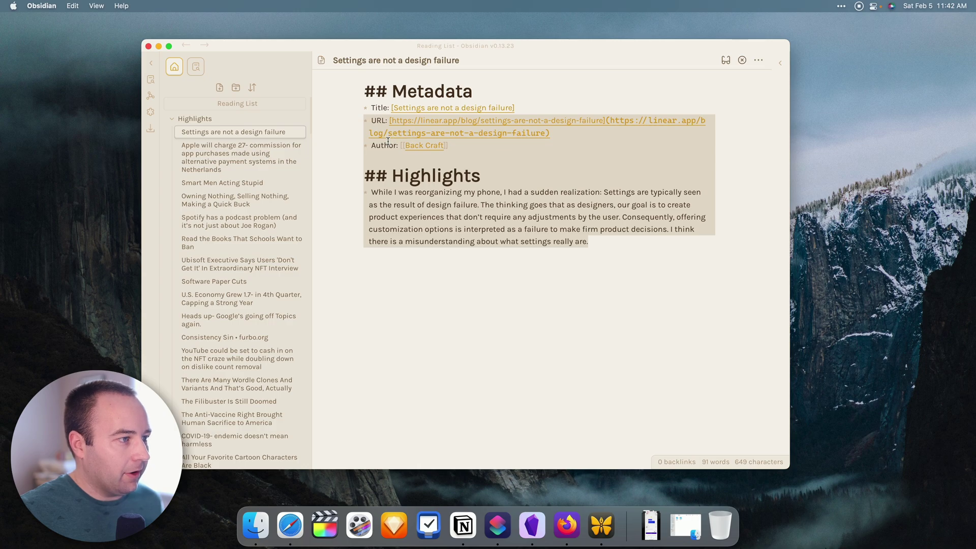
Browse the Apple commission, Owning Nothing, Ubisoft Executive and U.S. Economy notes, ending on 'Settings are not a design failure'.
click(229, 152)
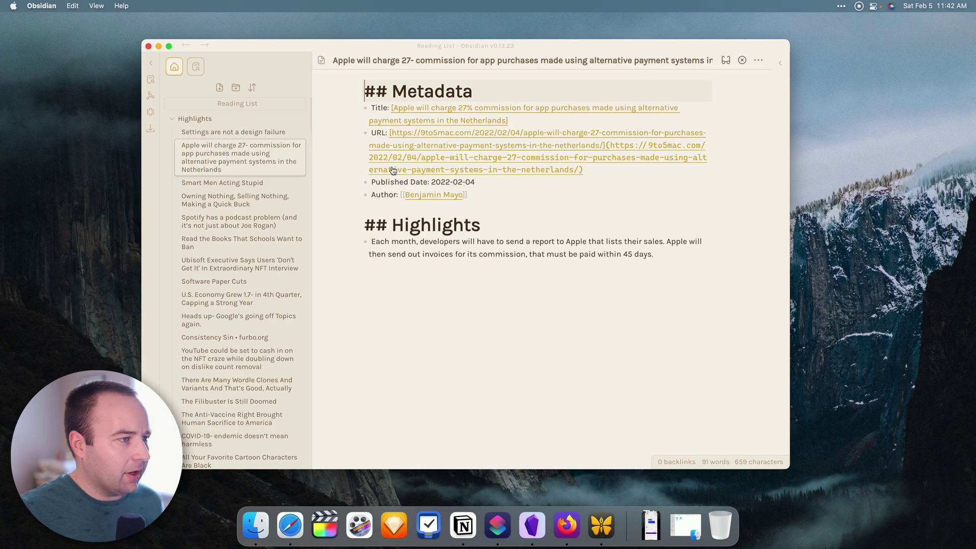
drag(371, 182, 475, 182)
click(203, 133)
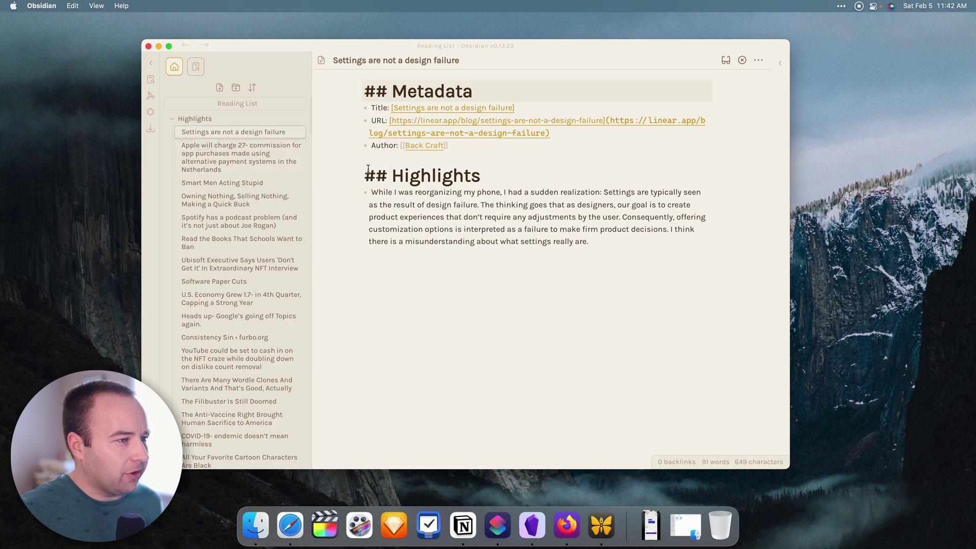
click(259, 156)
click(257, 200)
click(254, 264)
click(254, 299)
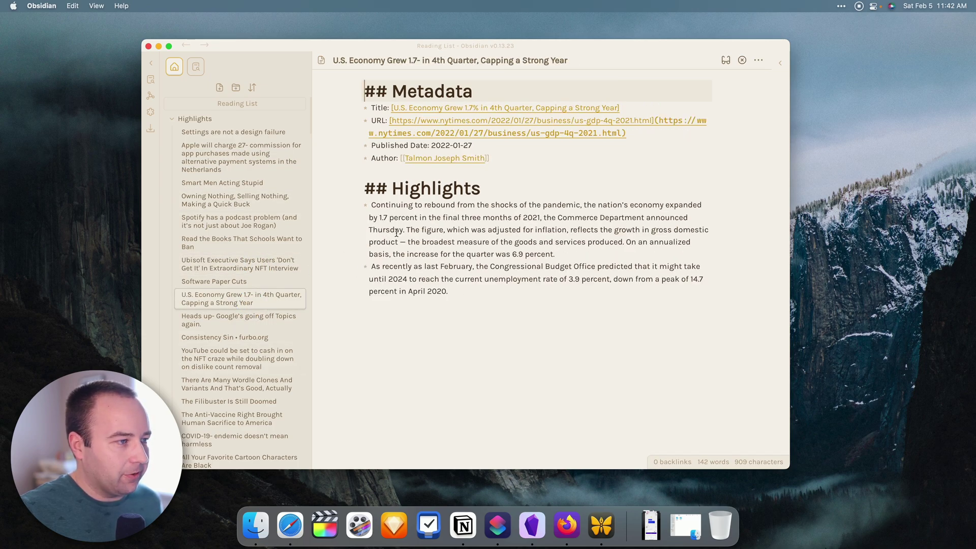
click(221, 134)
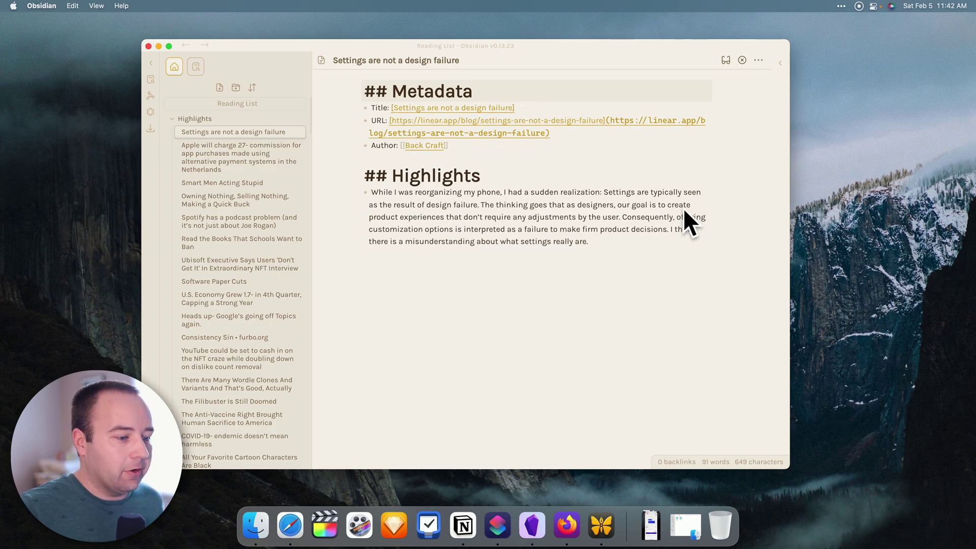
Restore the Finder window and check the Obsidian folder's location path.
click(682, 525)
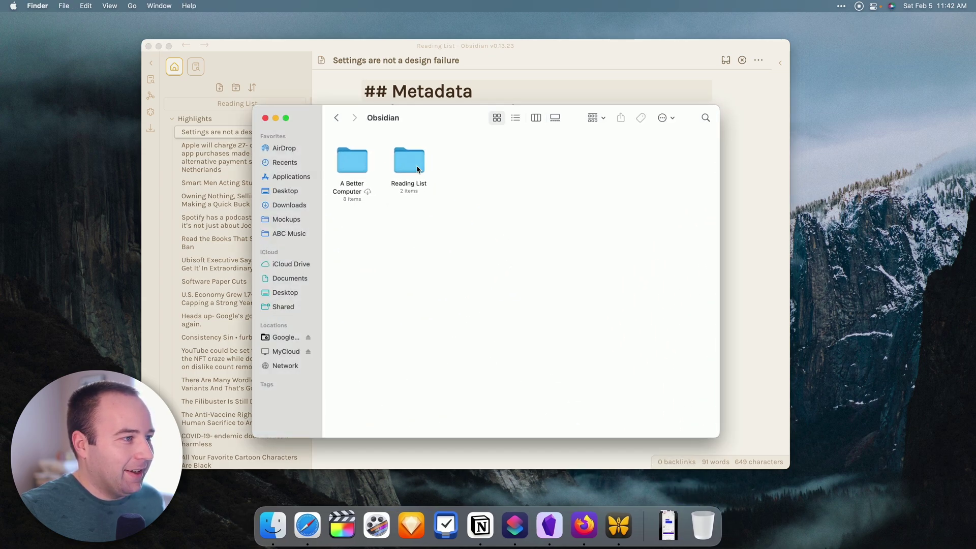
super+click(381, 118)
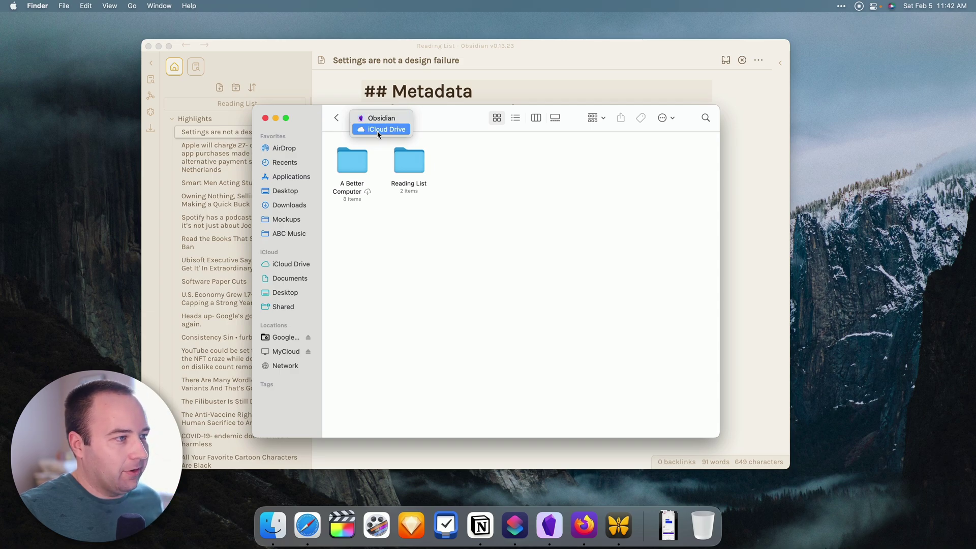
click(473, 182)
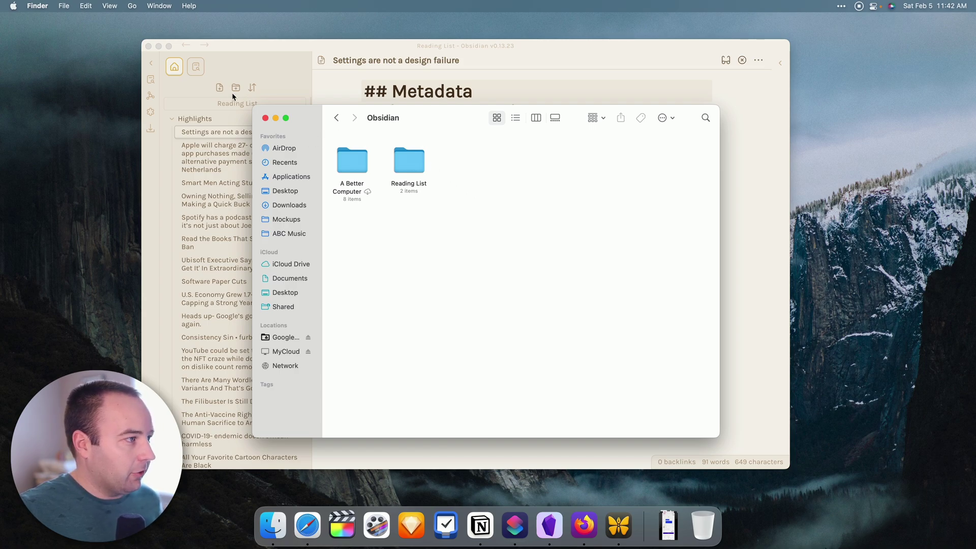
Open Reading List > Highlights and Quick Look 'History Will Not Judge Us Kindly'.
double_click(417, 166)
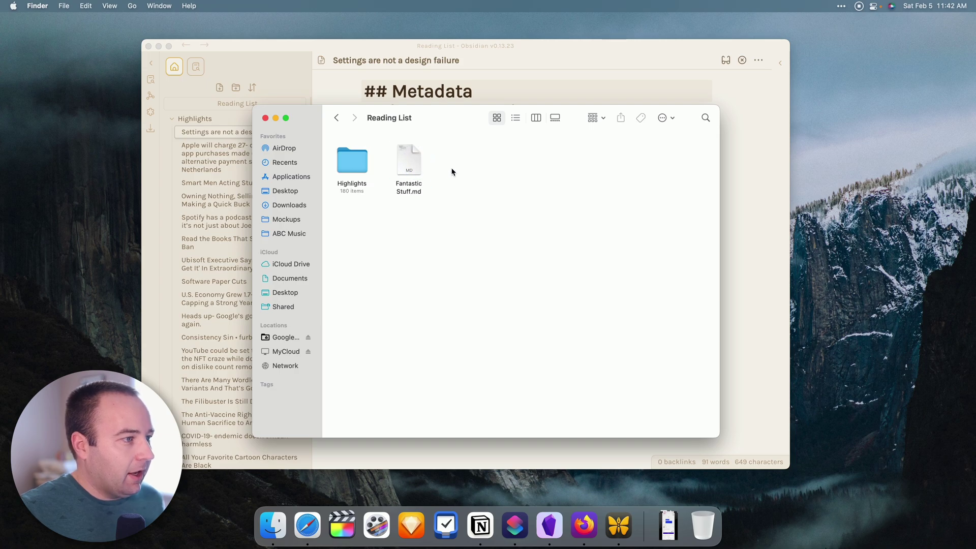
double_click(350, 161)
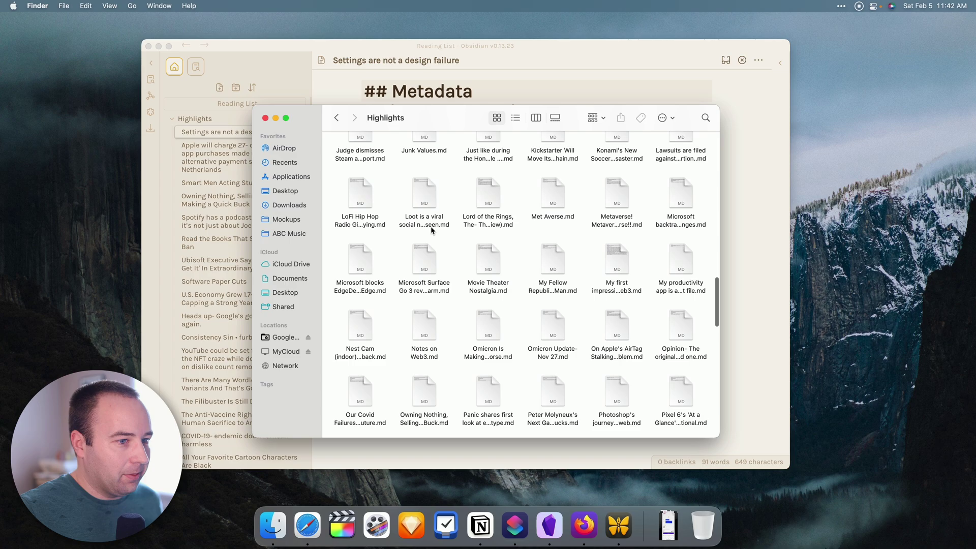
scroll(431, 230, up, 10)
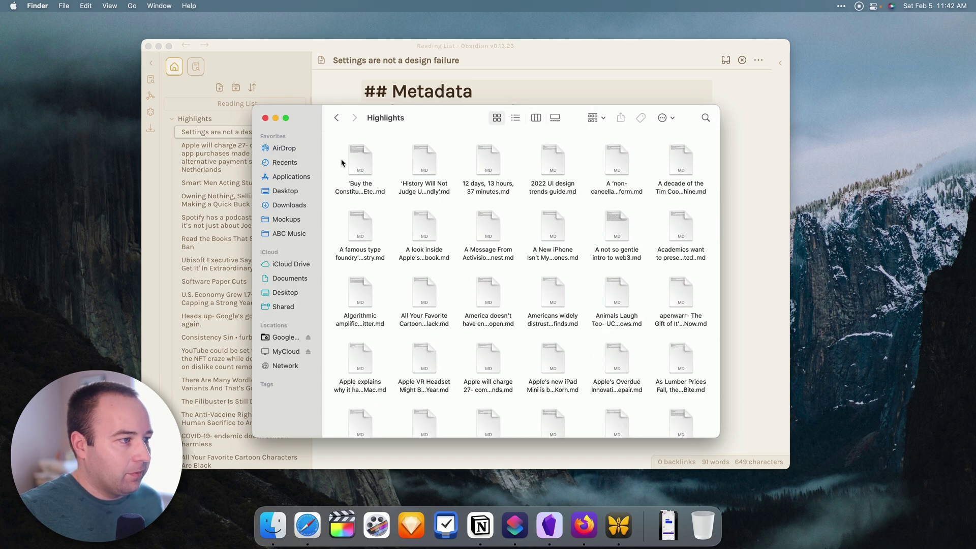
click(427, 169)
key(space)
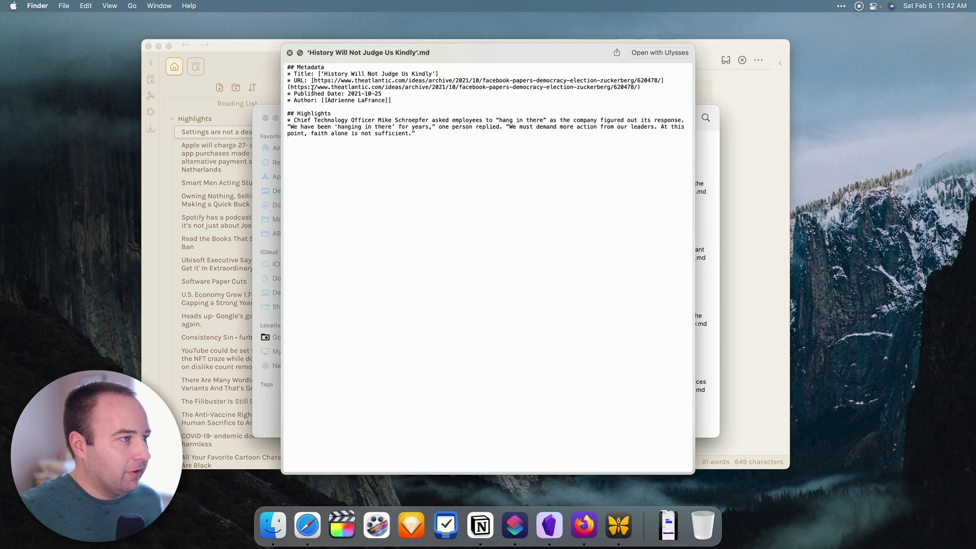
key(space)
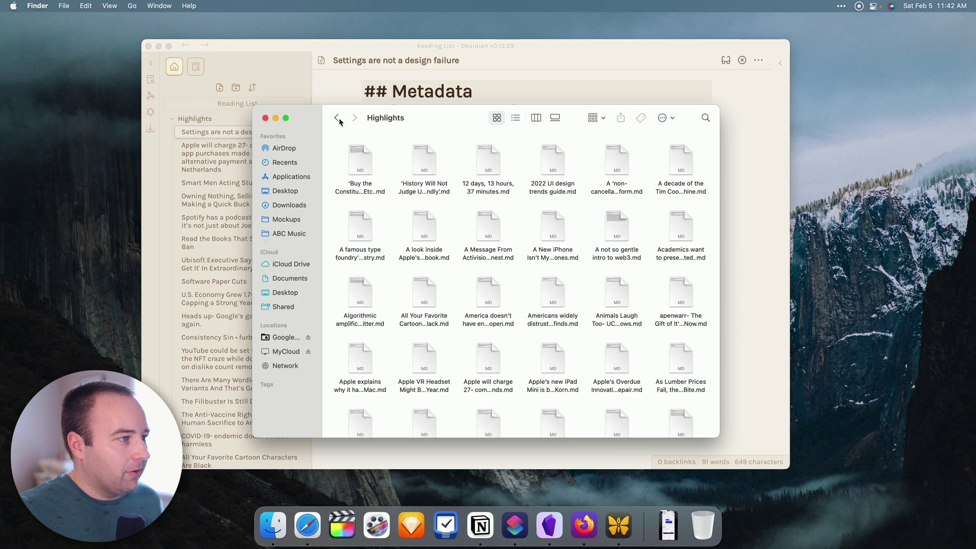
Go back up to the Obsidian folder showing the Reading List vault.
click(338, 120)
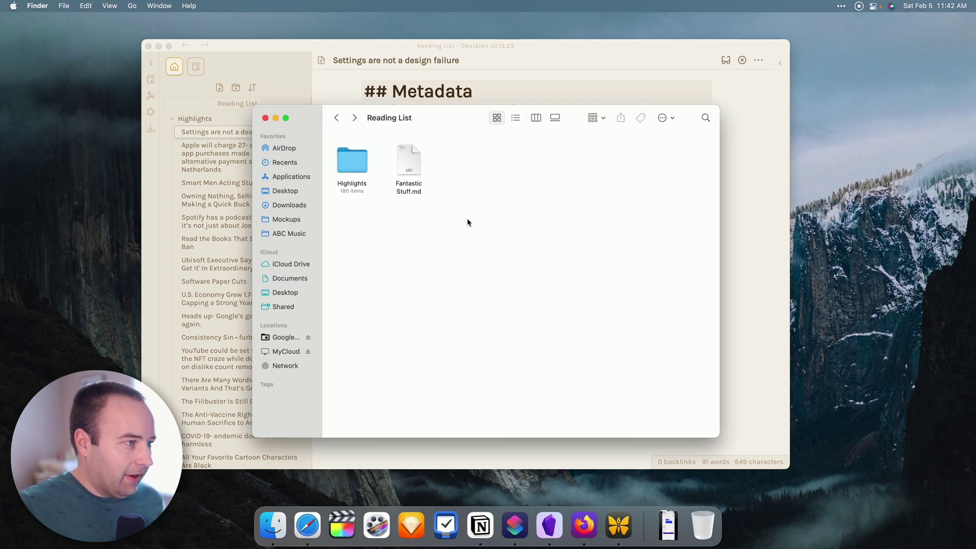
click(337, 118)
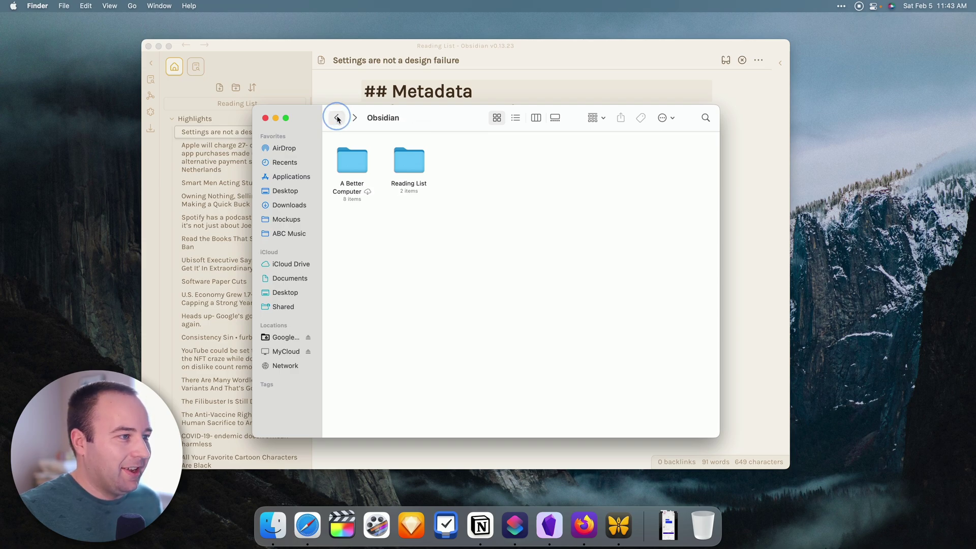
right_click(412, 166)
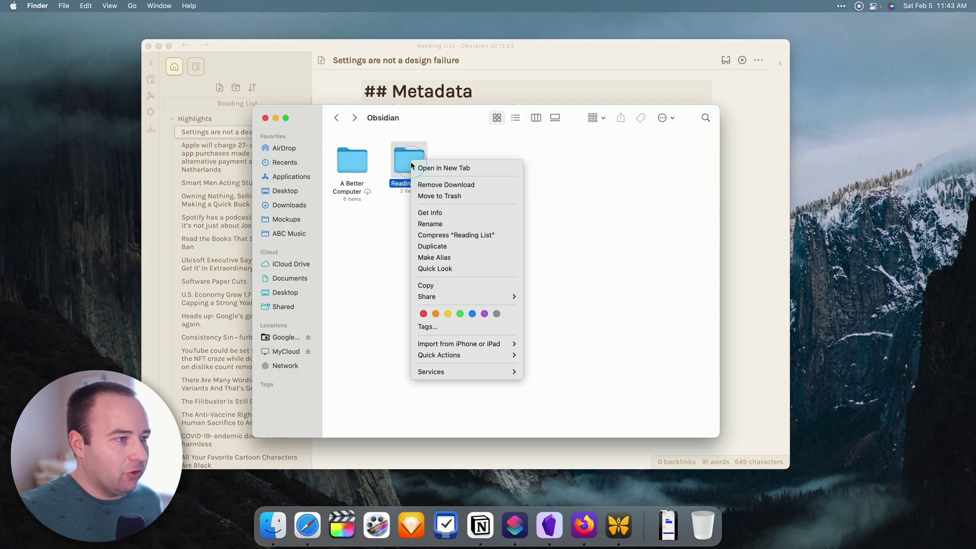
click(483, 150)
Launch Nova from the app launcher.
key(alt+space)
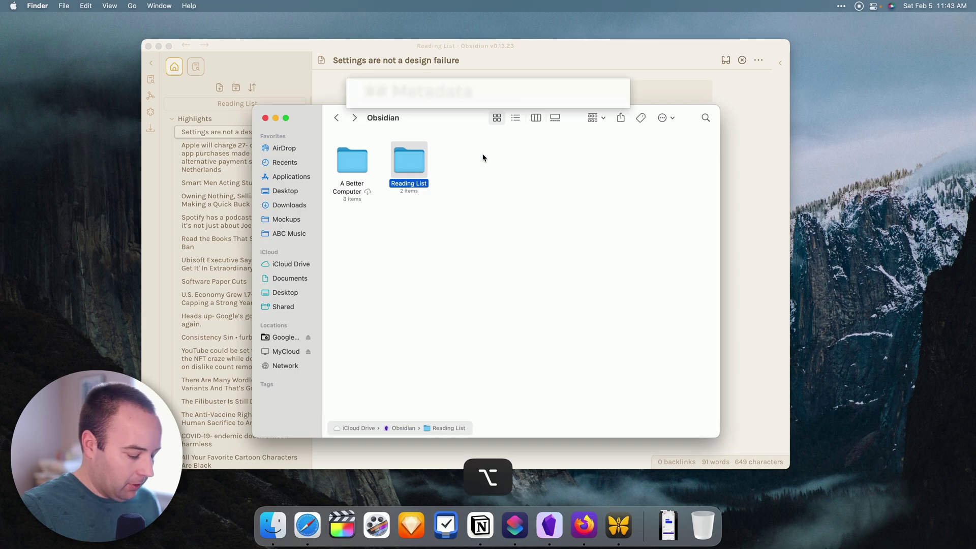
text(nova)
key(Return)
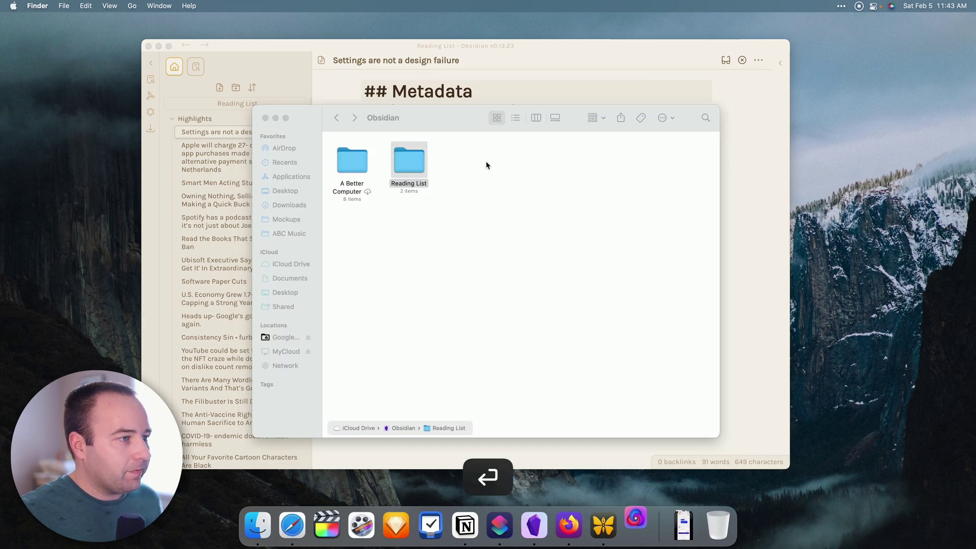
Open the Reading List folder as a Nova project and browse its Highlights files.
key(super+Tab)
drag(414, 165, 635, 525)
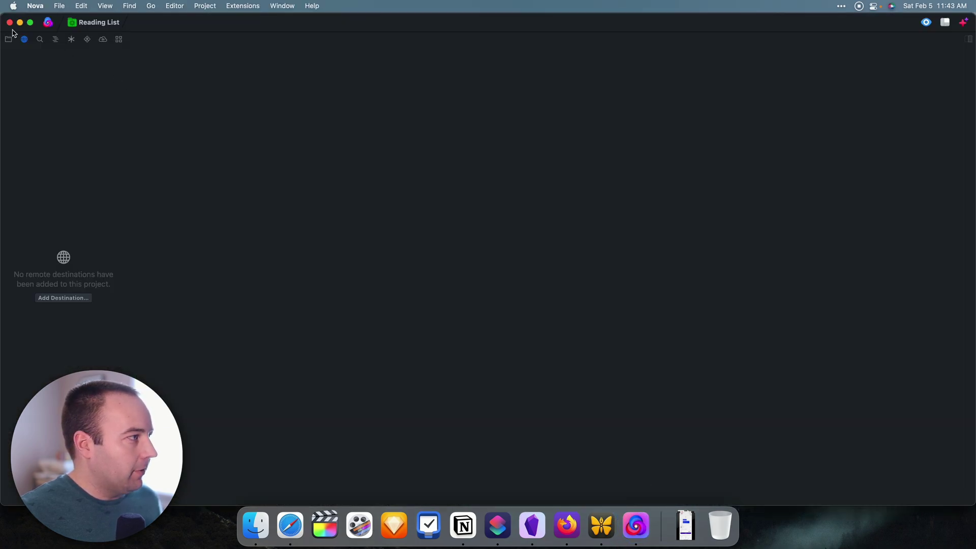
click(8, 39)
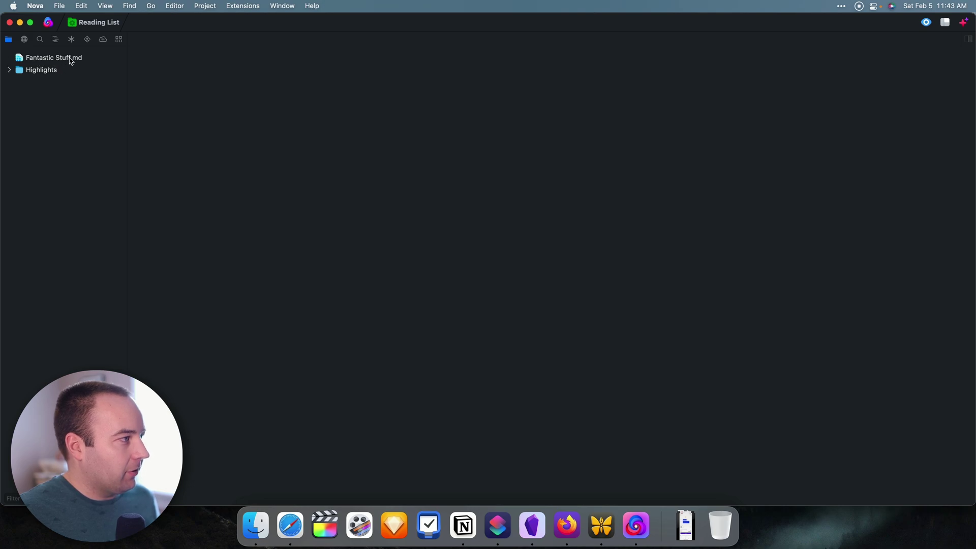
click(9, 70)
click(33, 91)
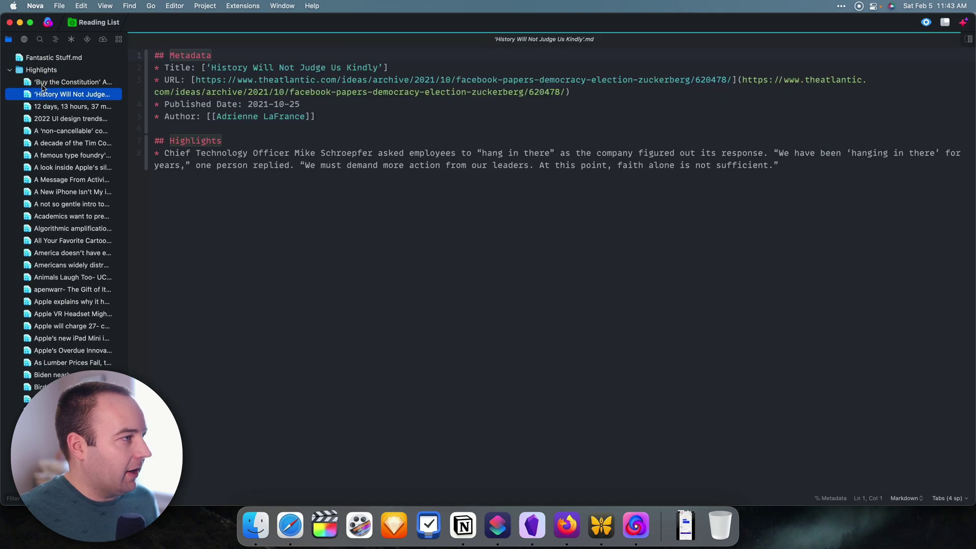
key(Down)
key(Down)
key(Down)
key(Down)
key(Down)
key(Down)
key(Down)
key(Down)
key(Down)
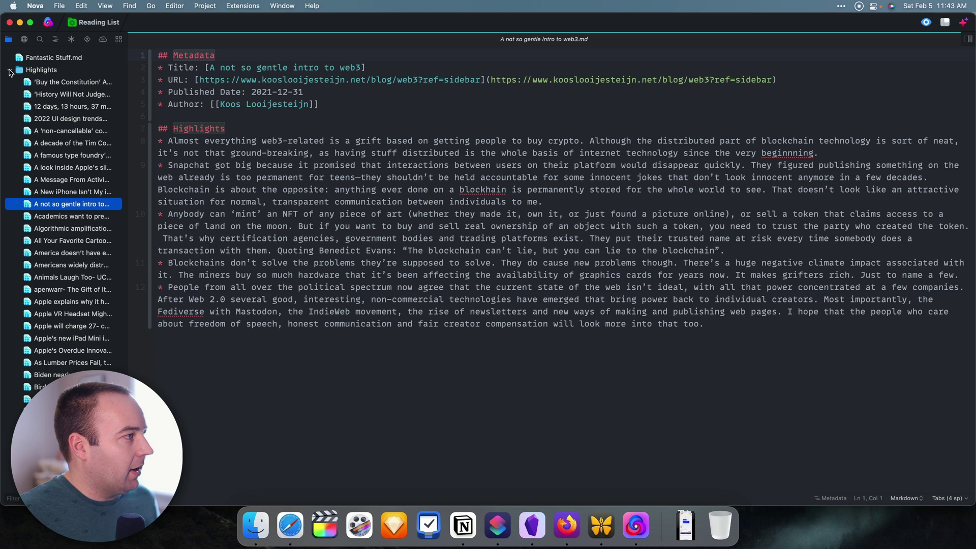
click(10, 70)
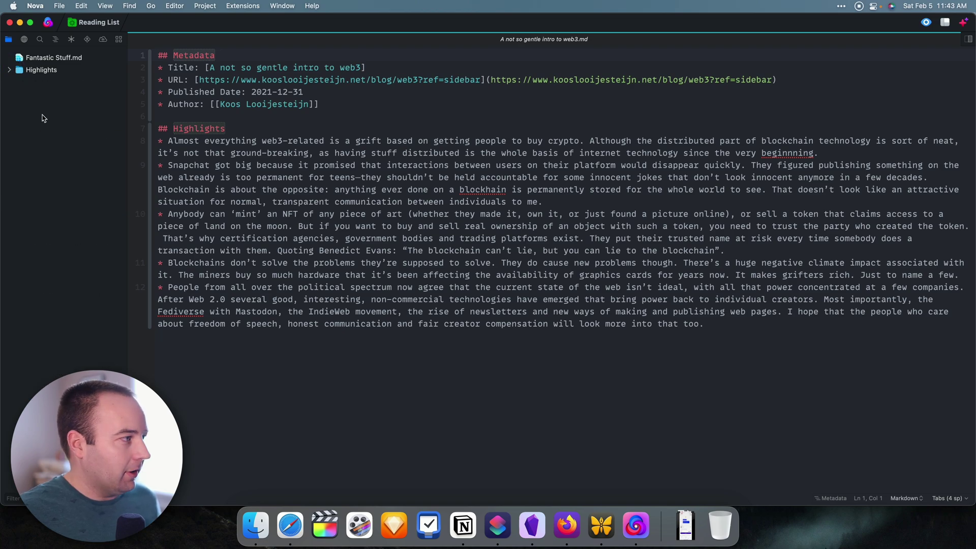
Show hidden files and expand the .obsidian, plugins and themes folders.
right_click(42, 115)
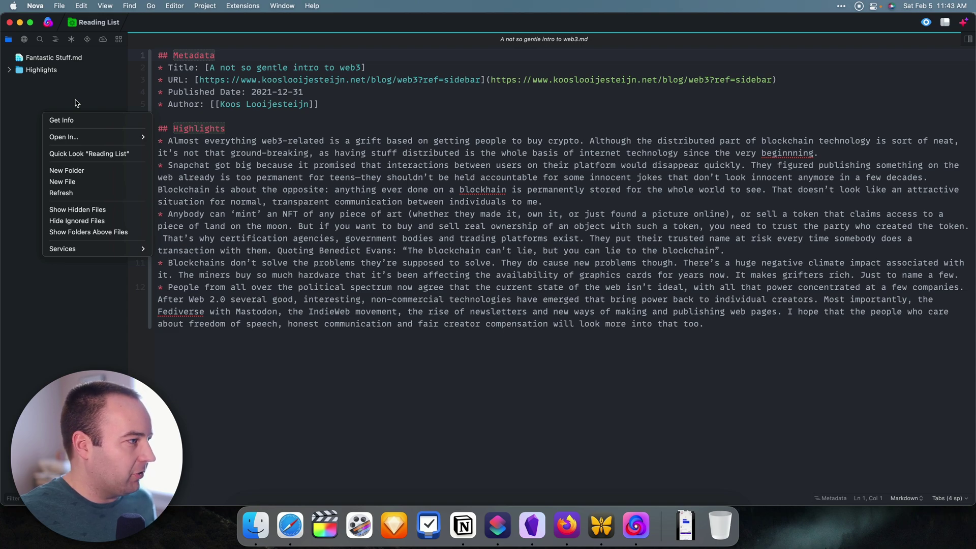
click(70, 213)
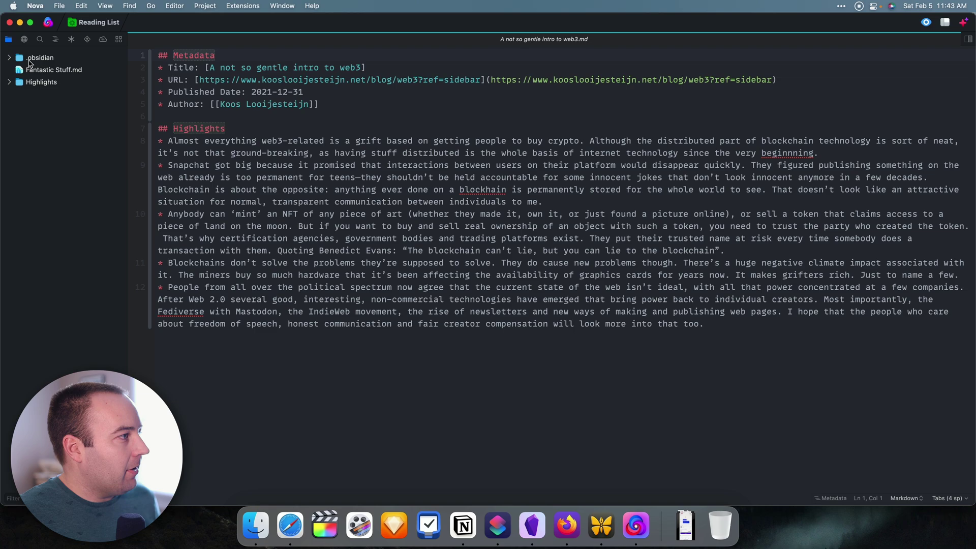
click(9, 58)
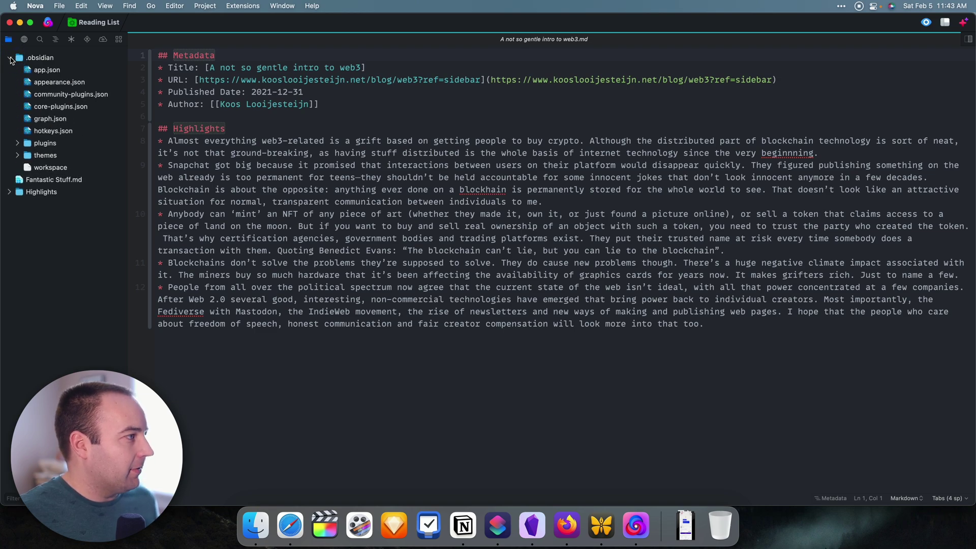
click(20, 145)
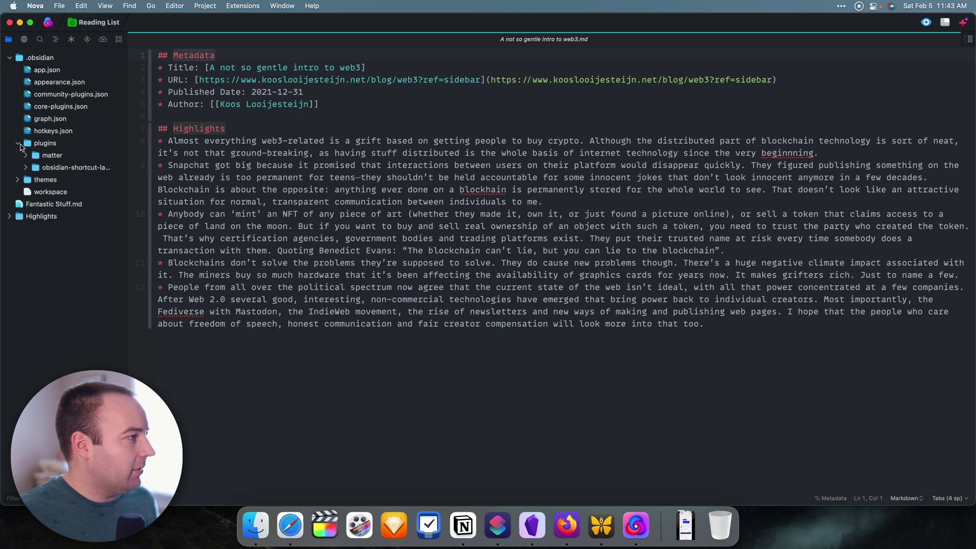
click(17, 181)
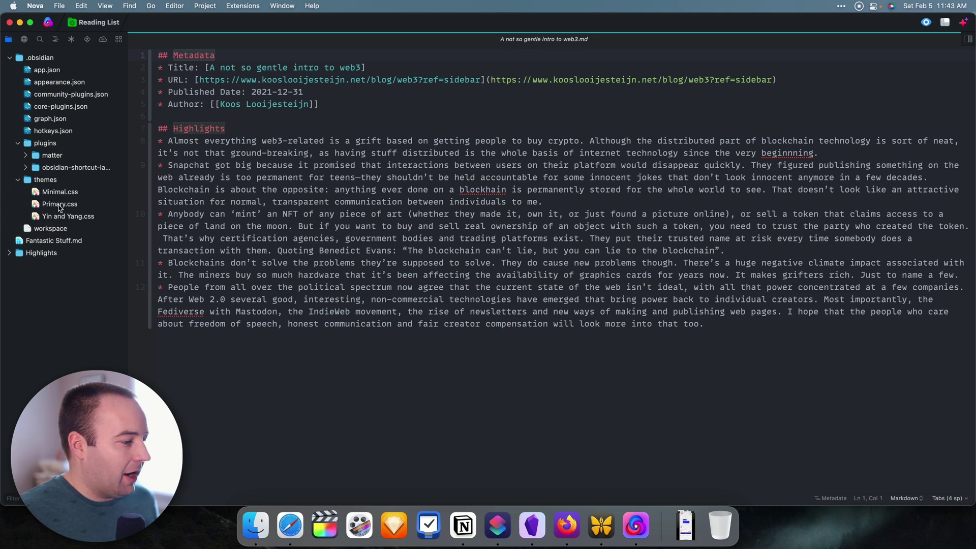
Bring Obsidian forward, nudge its window, and open the Appearance settings.
click(531, 526)
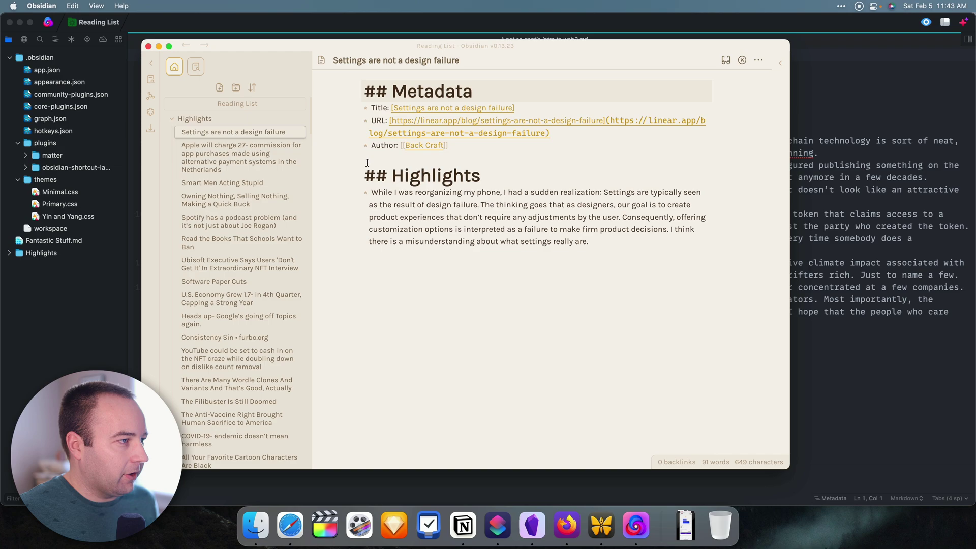
drag(235, 50, 252, 54)
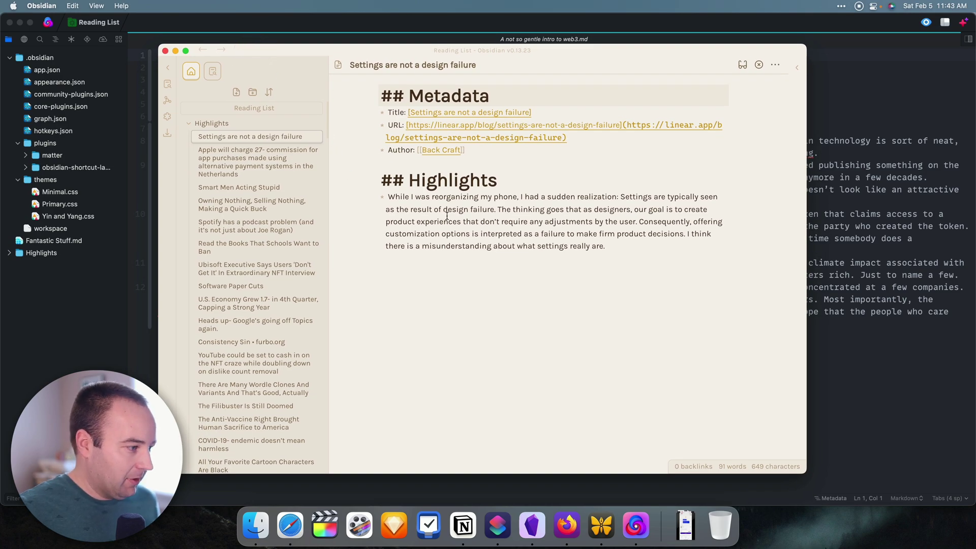
key(super+comma)
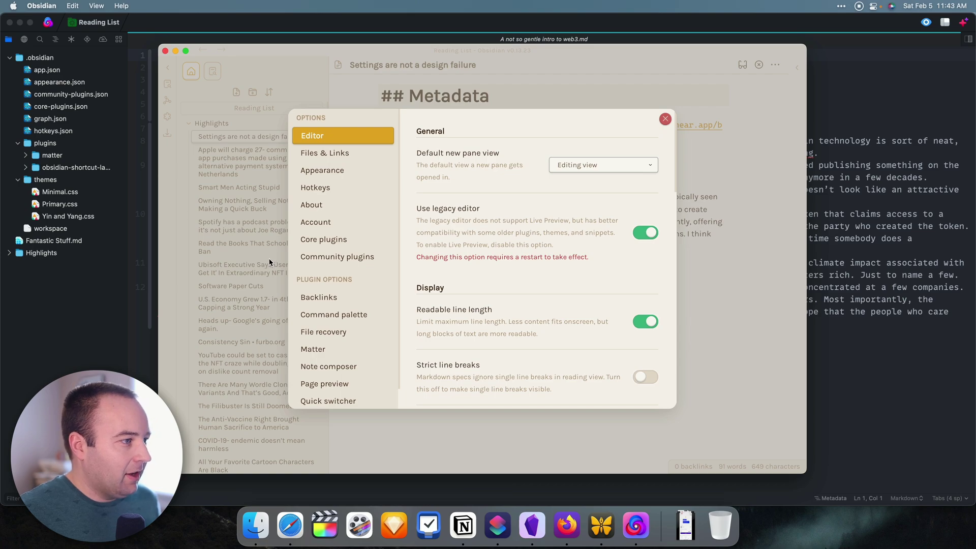
click(326, 178)
scroll(519, 219, down, 3)
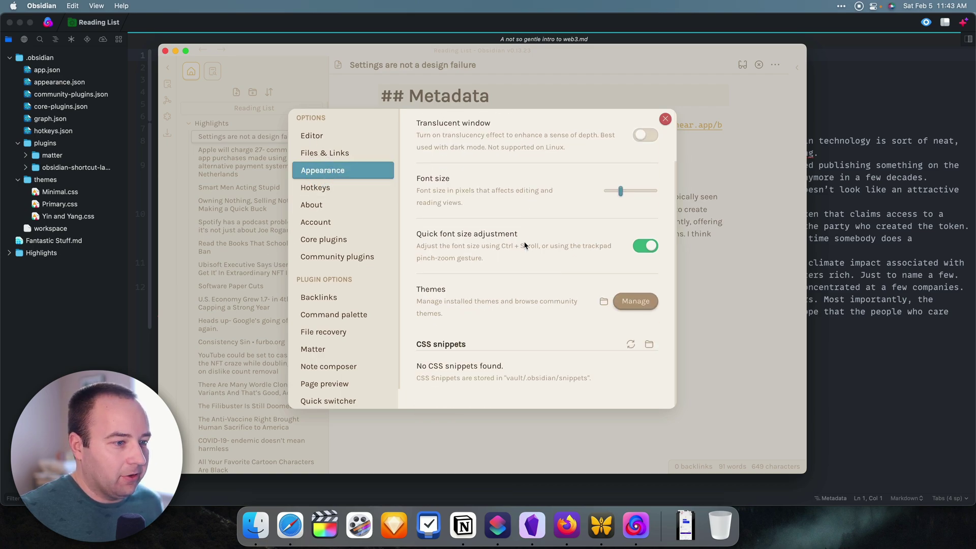
Browse the installed and community themes in the theme gallery, then close it.
click(638, 303)
scroll(470, 236, down, 5)
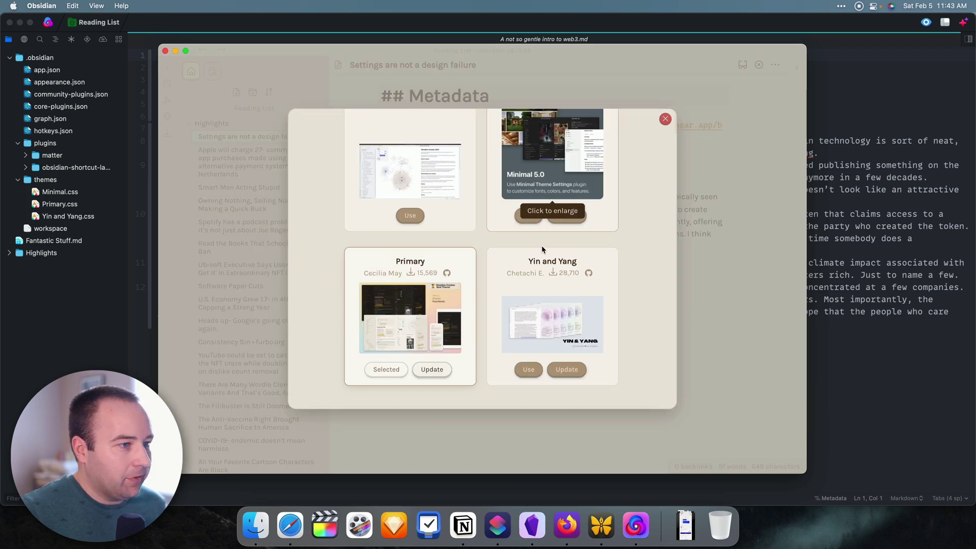
scroll(396, 325, up, 5)
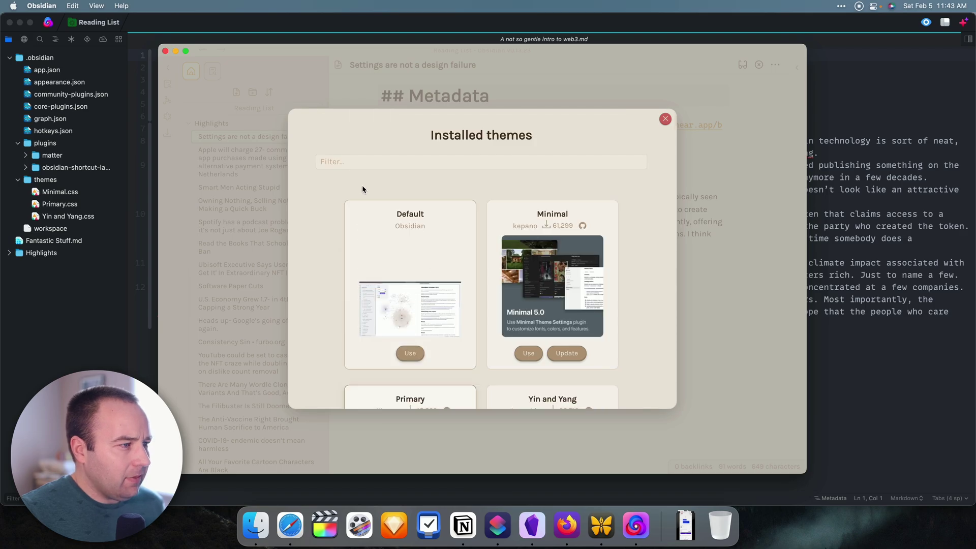
click(337, 161)
scroll(408, 146, down, 8)
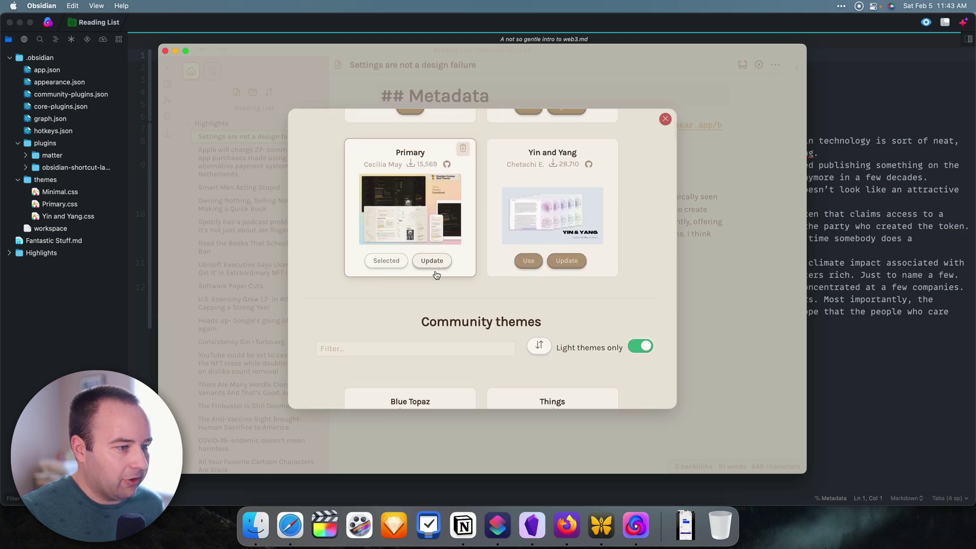
click(362, 198)
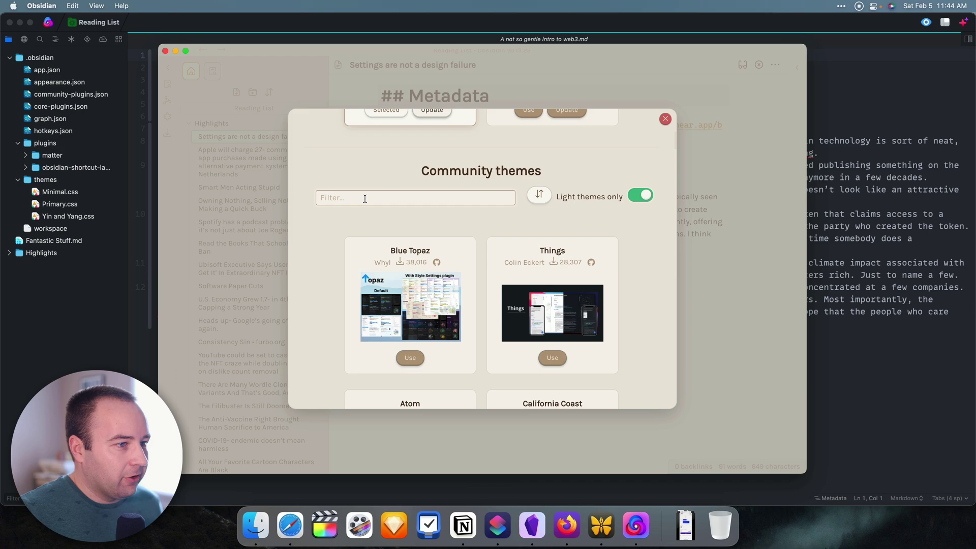
scroll(386, 214, up, 8)
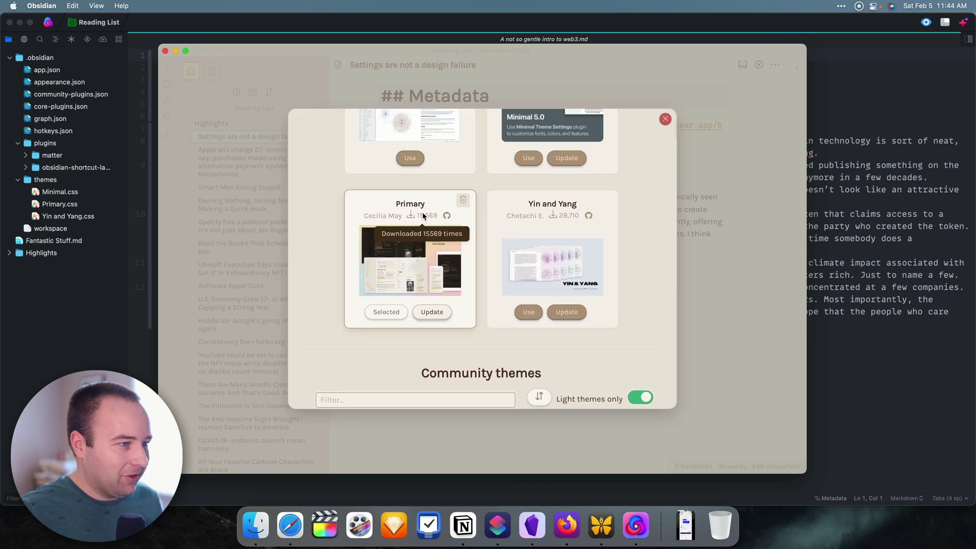
click(665, 119)
Close Obsidian's settings and hide Obsidian and Finder to bring Nova forward.
click(665, 119)
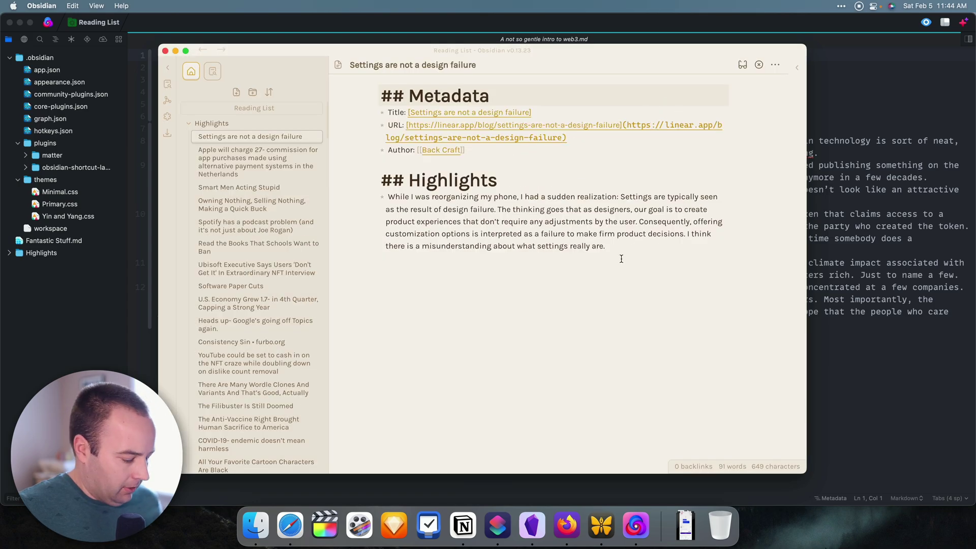
key(super+h)
click(425, 274)
key(super+h)
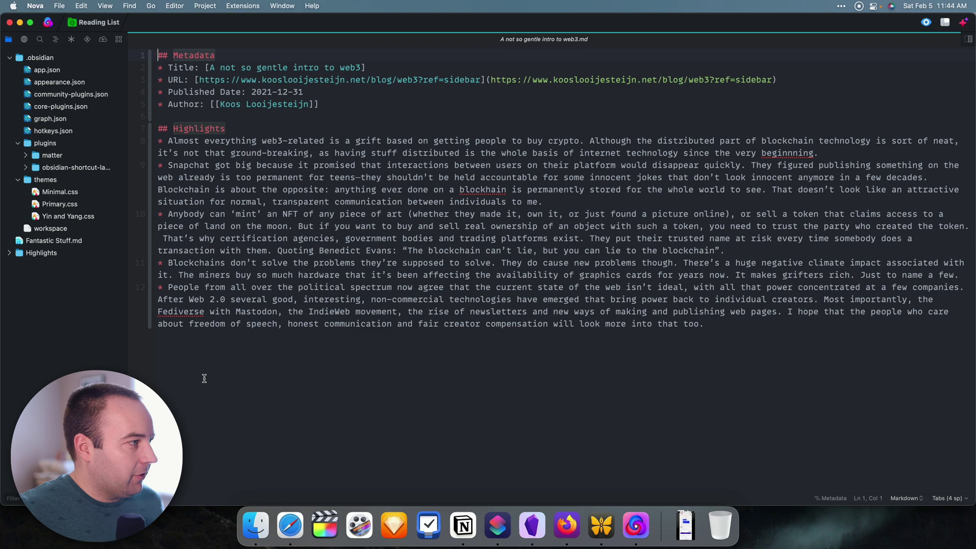
Open the Matter plugin's main.js and jump to the end of the file.
click(25, 155)
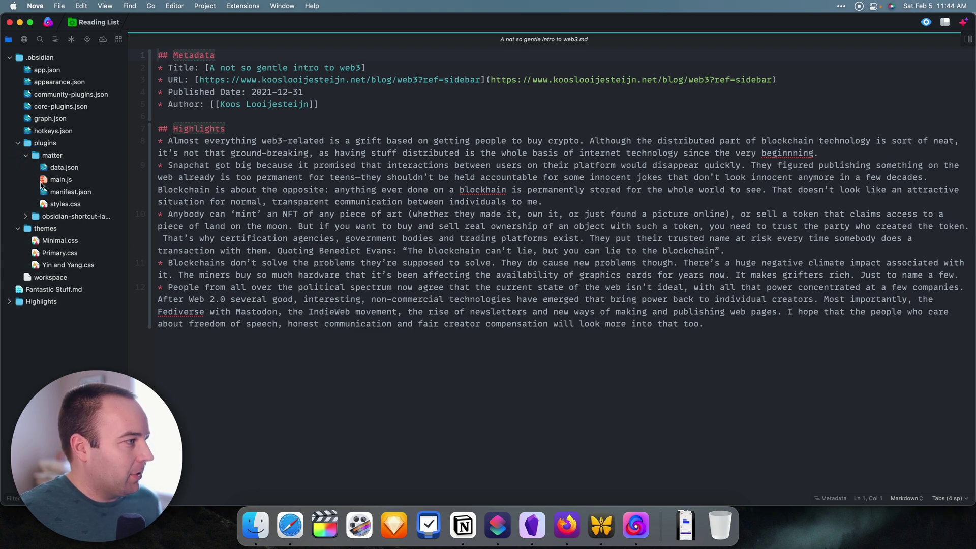
click(60, 182)
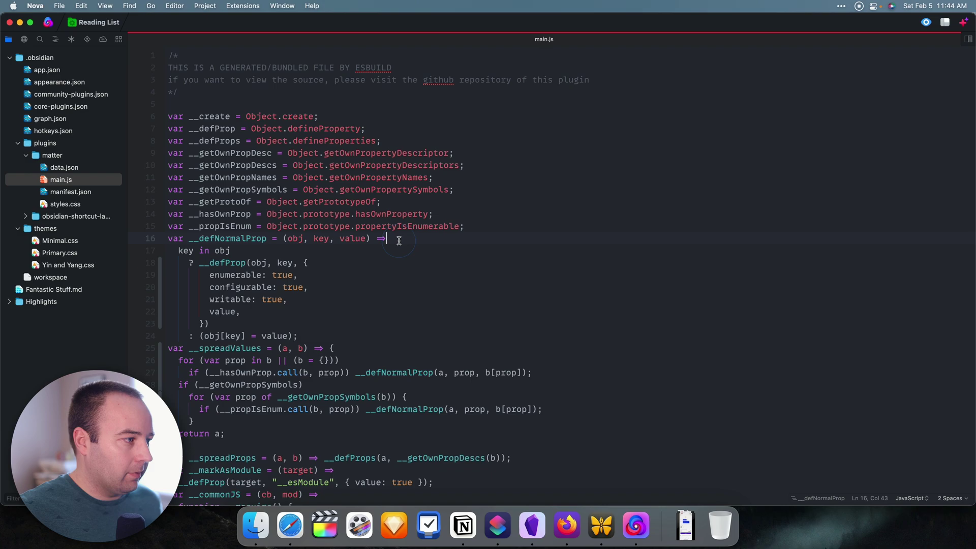
key(super+Down)
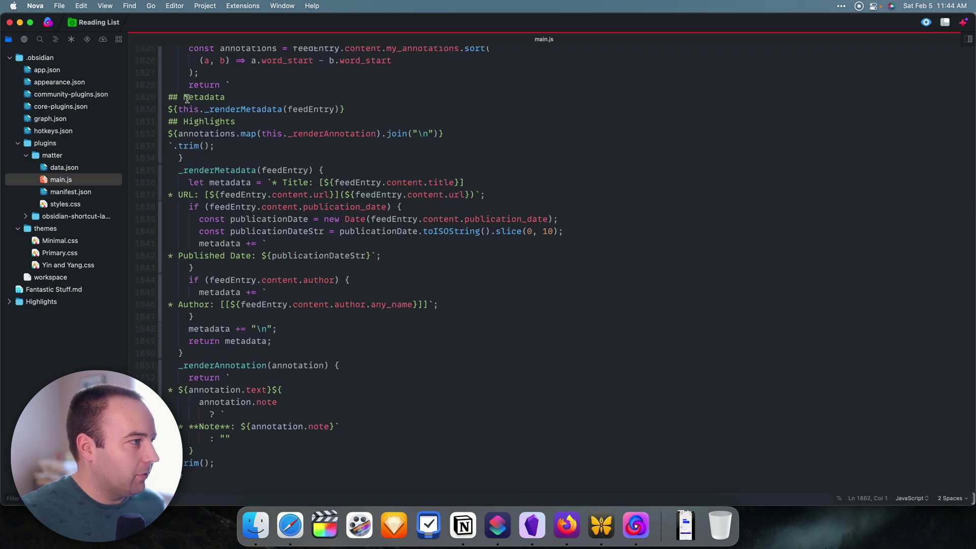
scroll(185, 100, up, 3)
scroll(185, 103, up, 5)
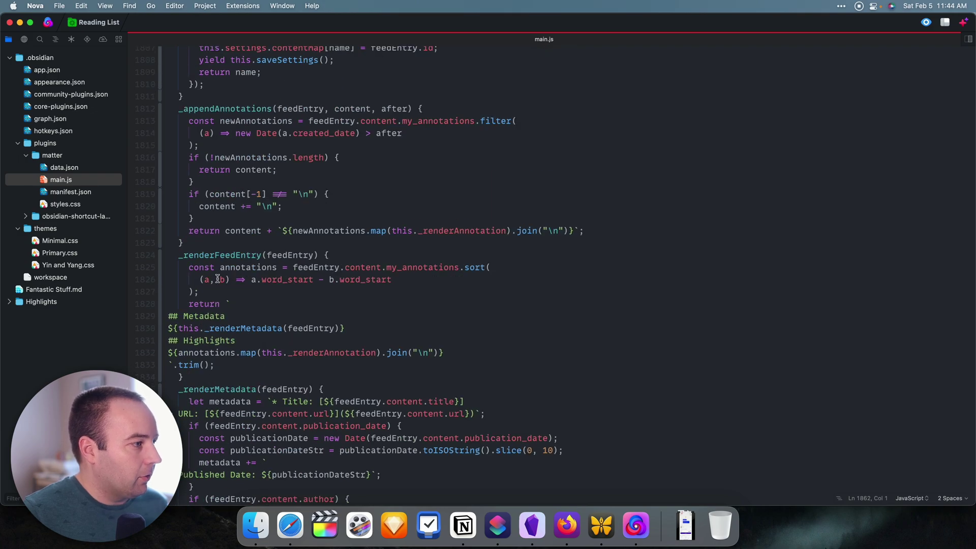
scroll(186, 203, down, 3)
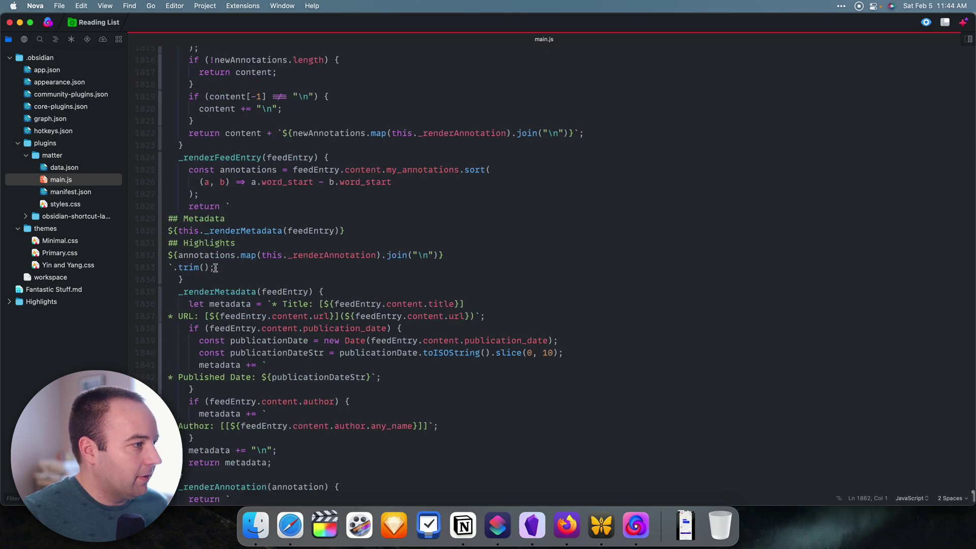
Point out the template's ## Metadata heading, URL, Published Date and Author lines.
double_click(200, 157)
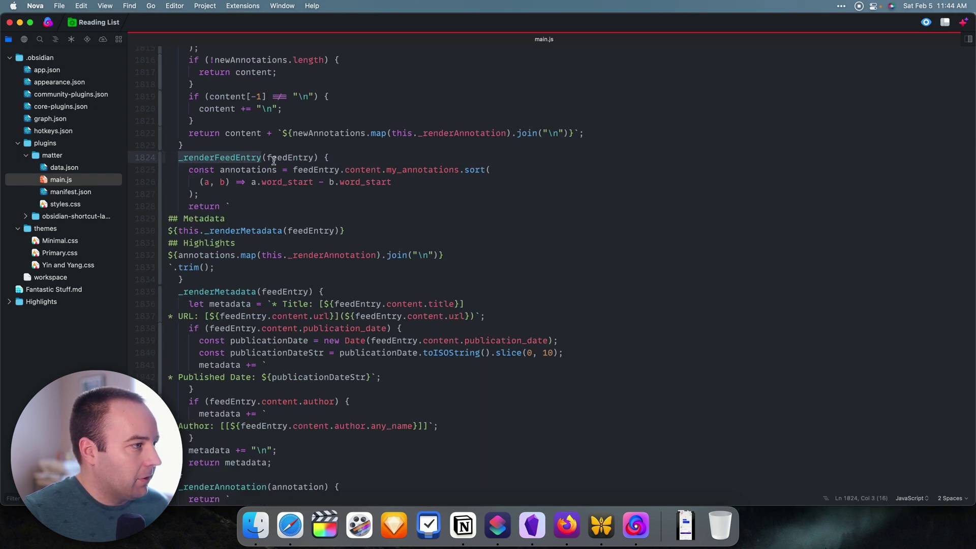
click(249, 194)
scroll(250, 224, down, 3)
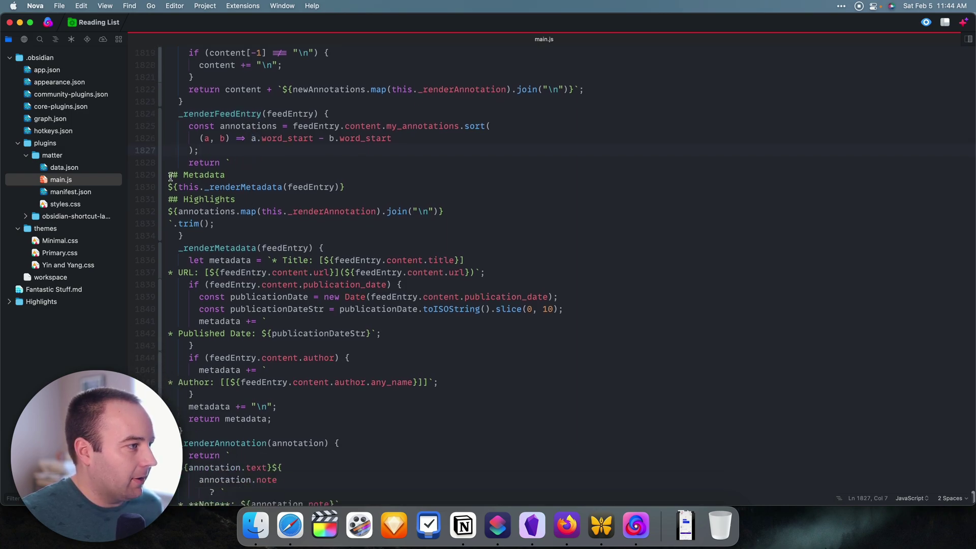
drag(170, 176, 251, 176)
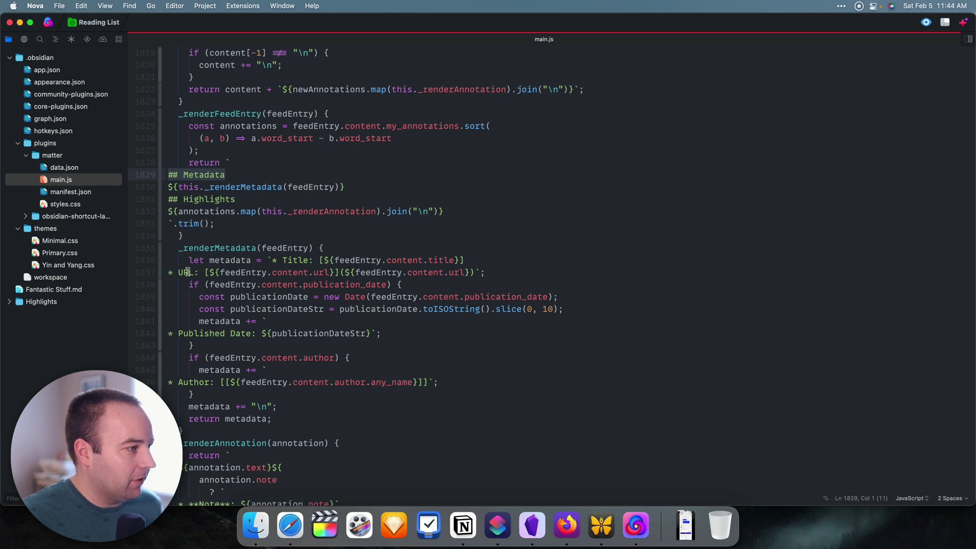
drag(178, 272, 200, 273)
drag(181, 334, 272, 345)
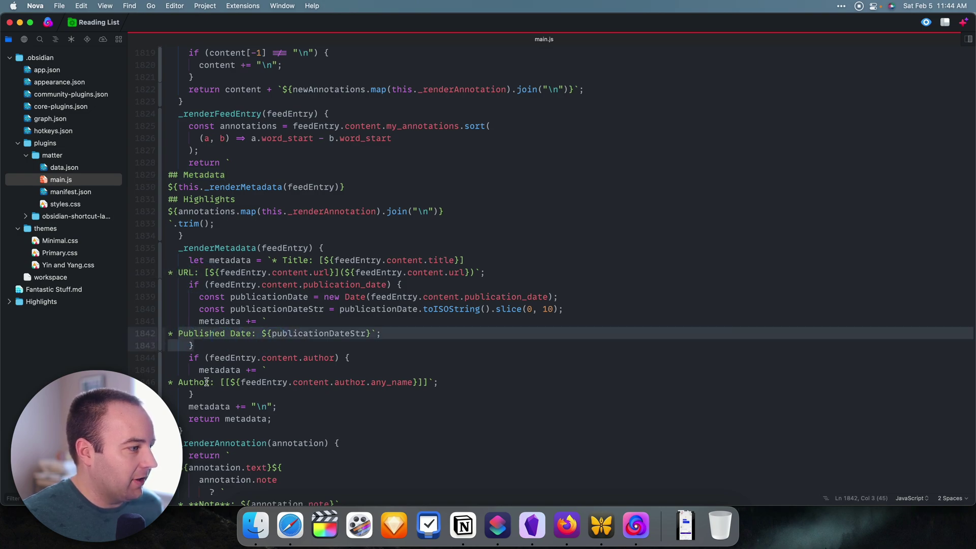
drag(184, 384, 236, 395)
Compare with the Obsidian note, then select the template's Title line in main.js.
click(532, 526)
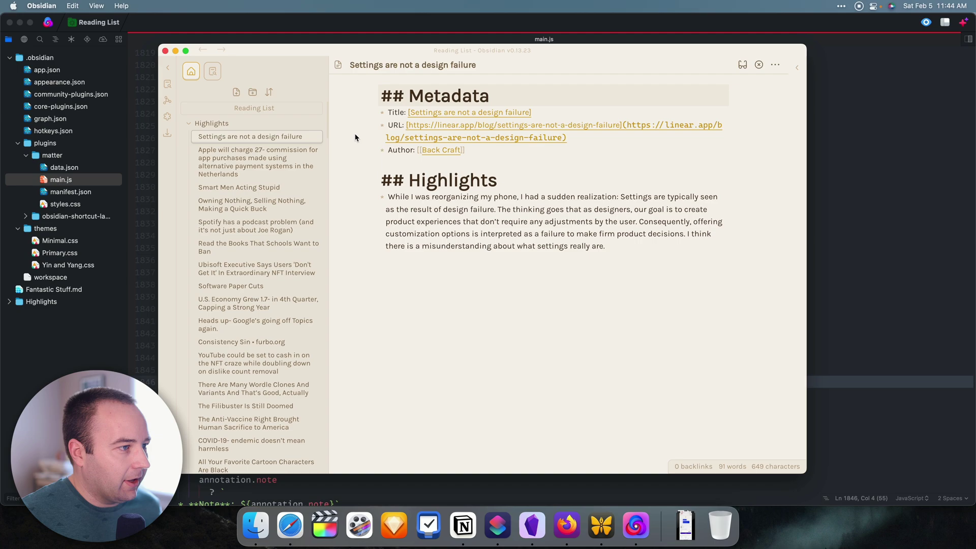
key(super+Tab)
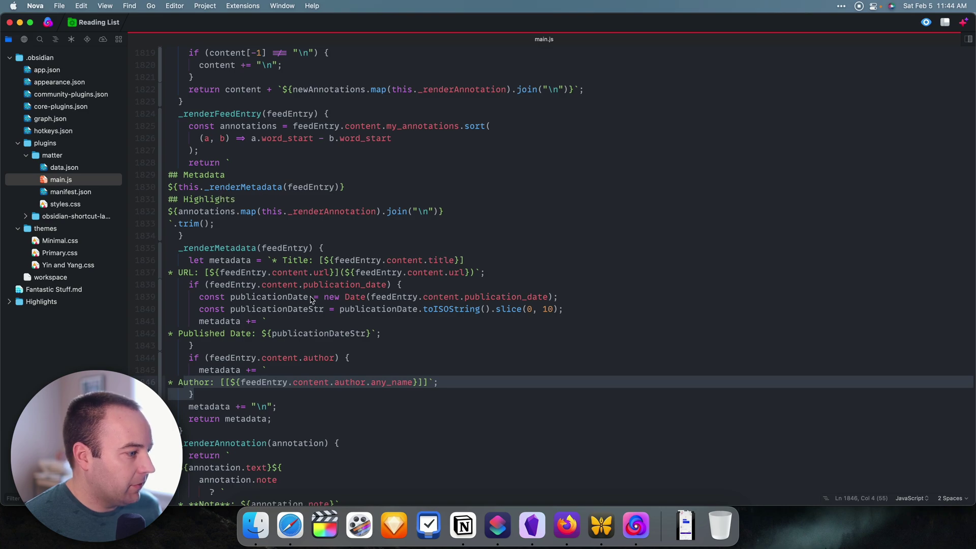
scroll(311, 300, down, 3)
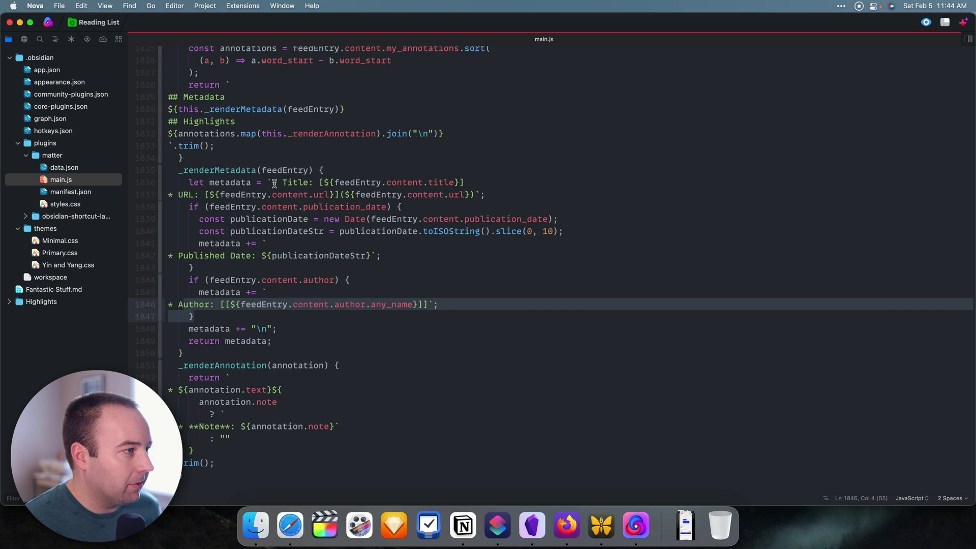
drag(272, 182, 463, 182)
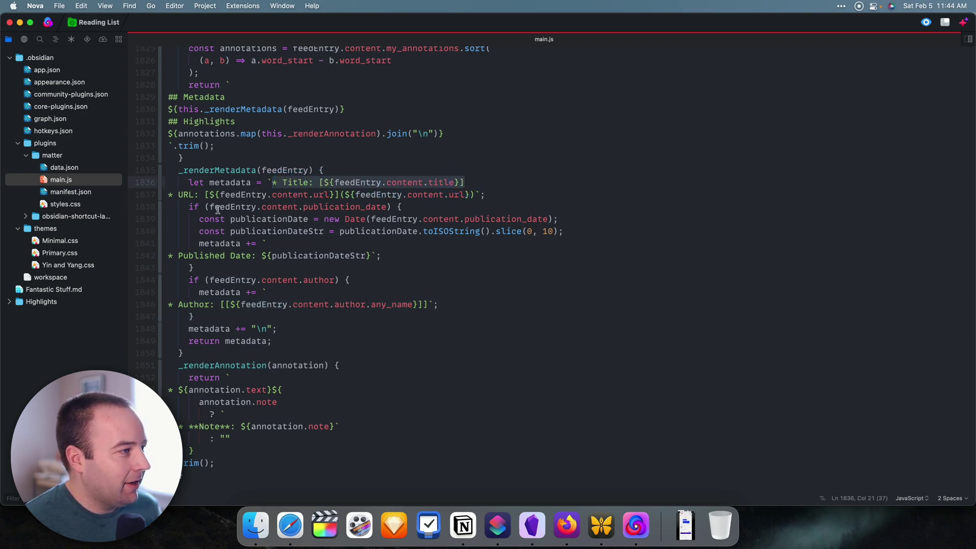
Cut the Title line from the metadata template, then undo to restore it.
key(shift+Right)
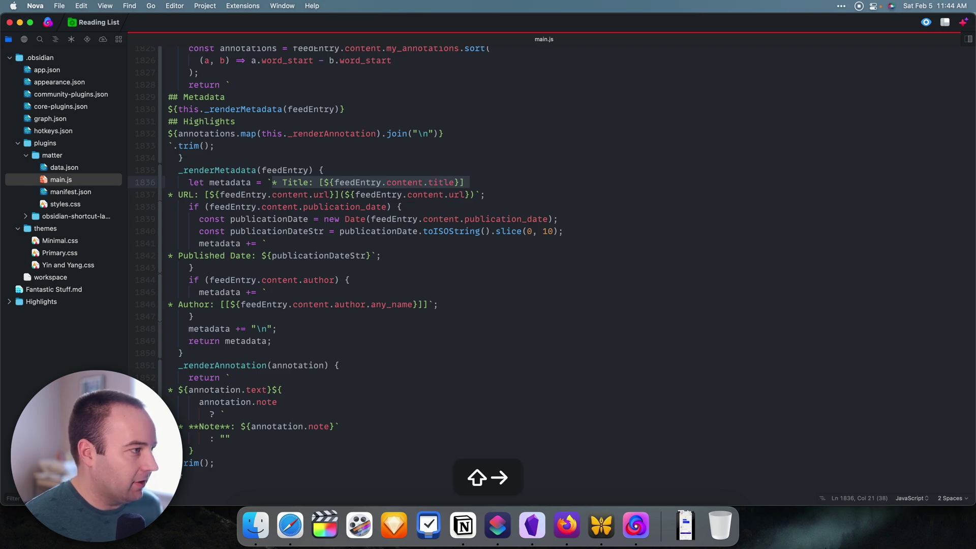
key(super+x)
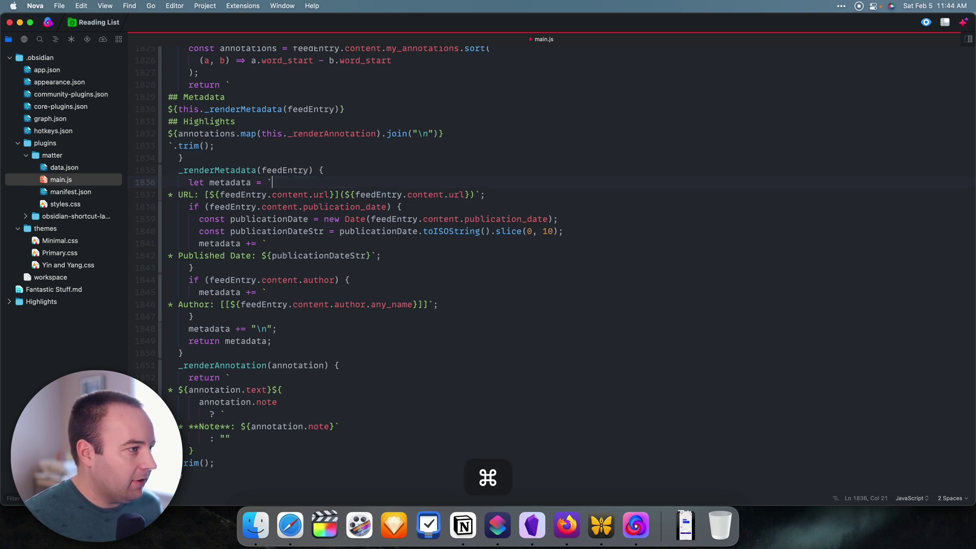
key(Delete)
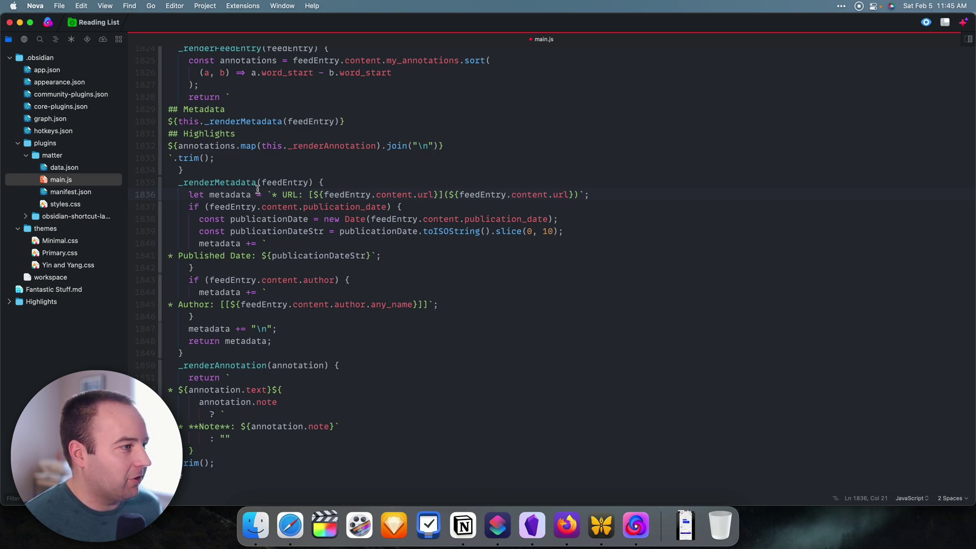
key(super+z)
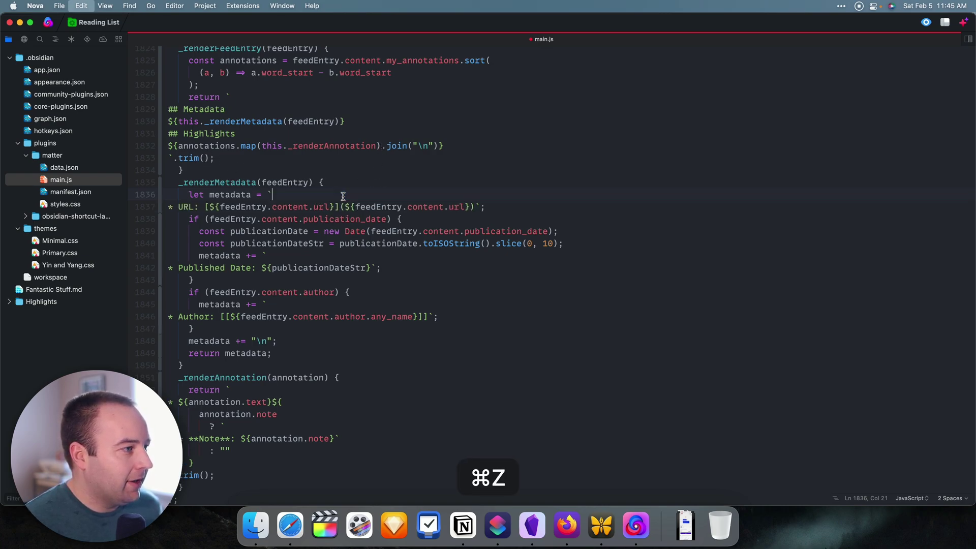
key(super+z)
Deselect the Title line and compare main.js against the Obsidian note.
key(super+Tab)
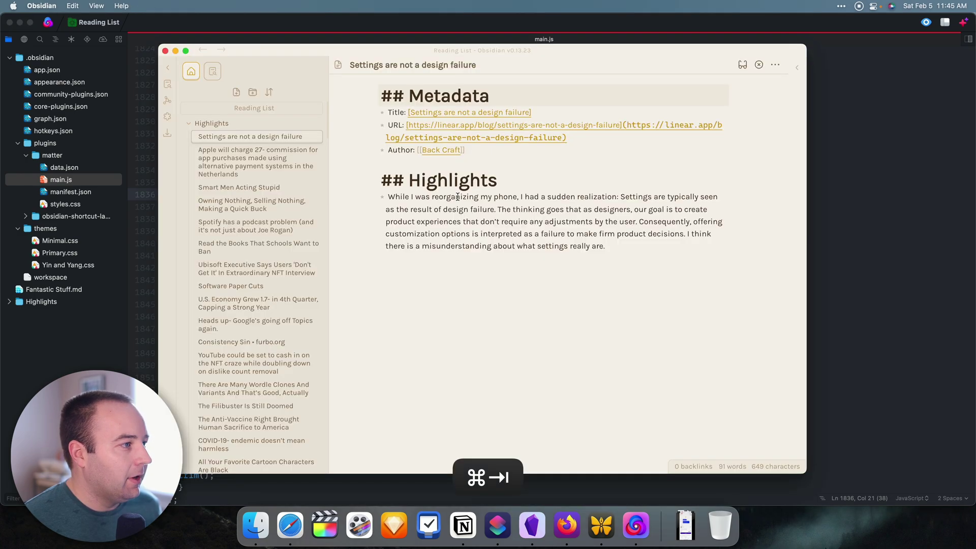
key(super+Tab)
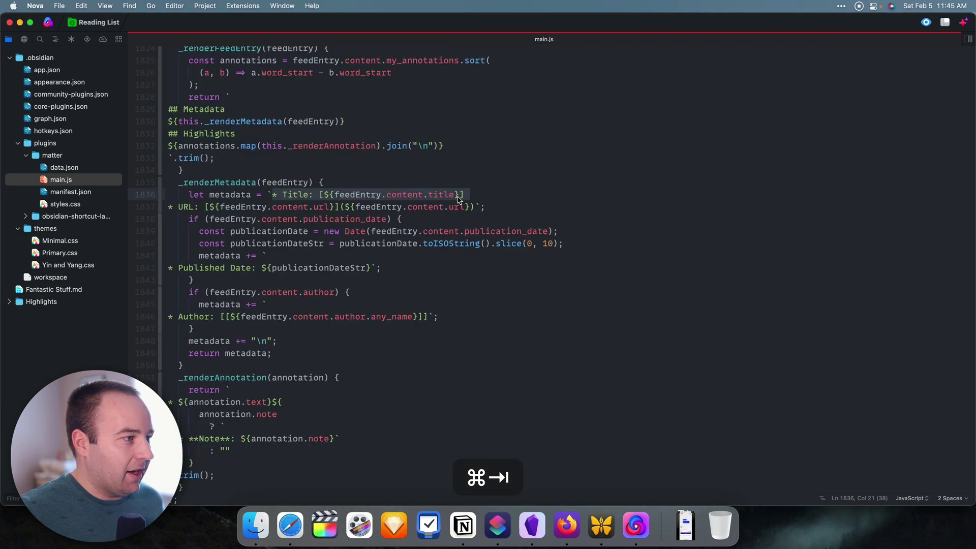
click(473, 195)
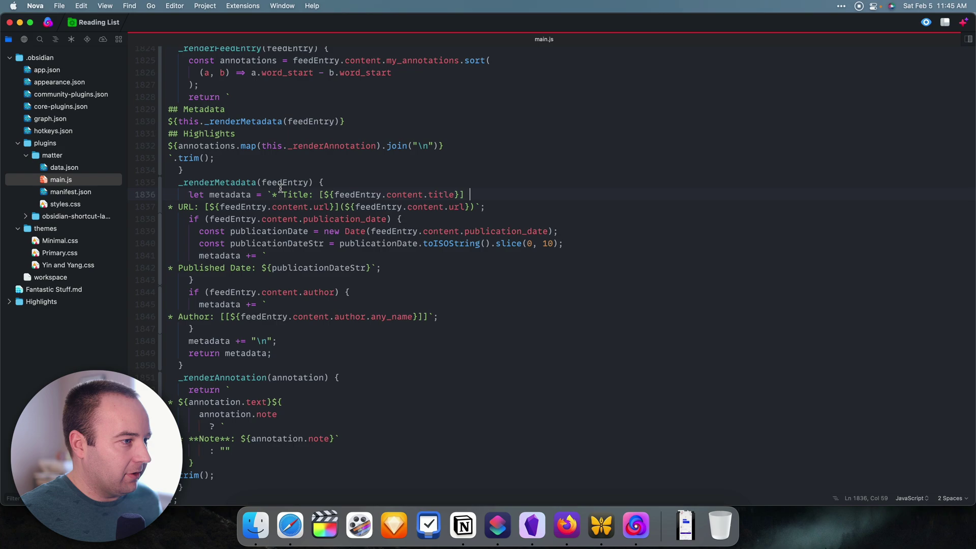
key(super+Tab)
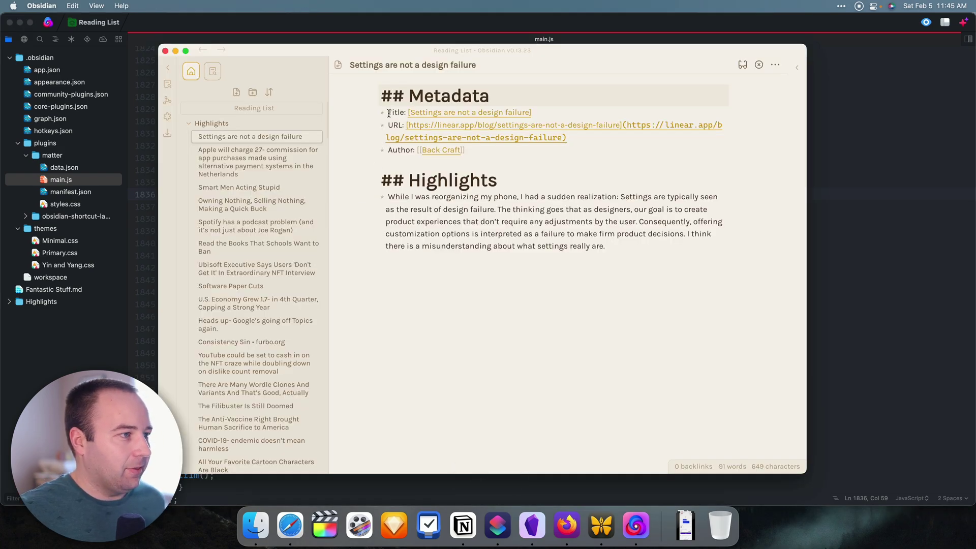
key(super+Tab)
Close main.js, quit Nova, and close the Finder window.
key(super+w)
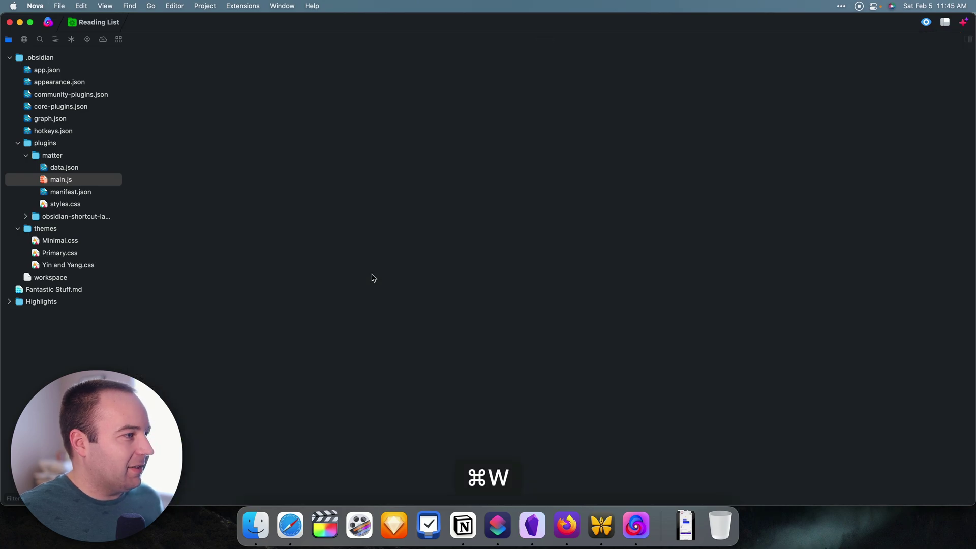
key(super+q)
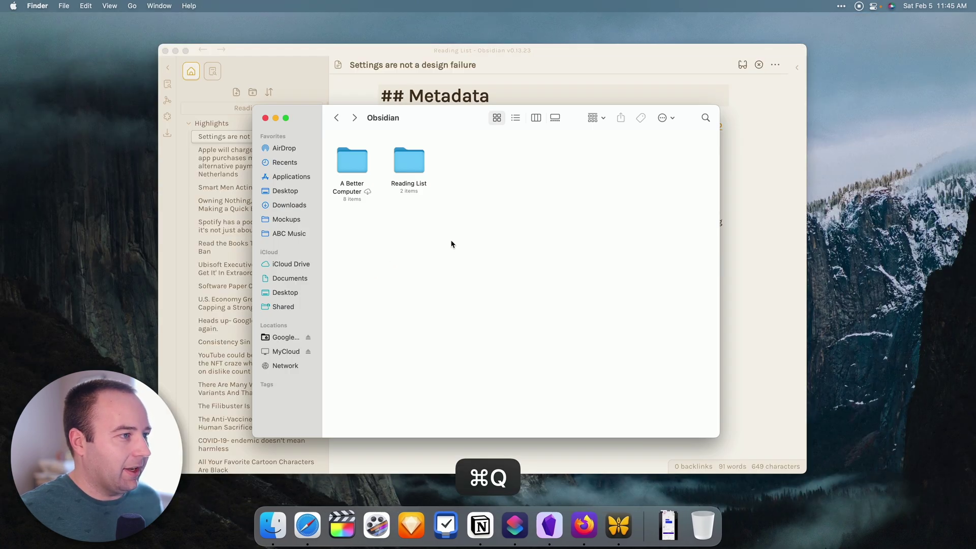
key(super+w)
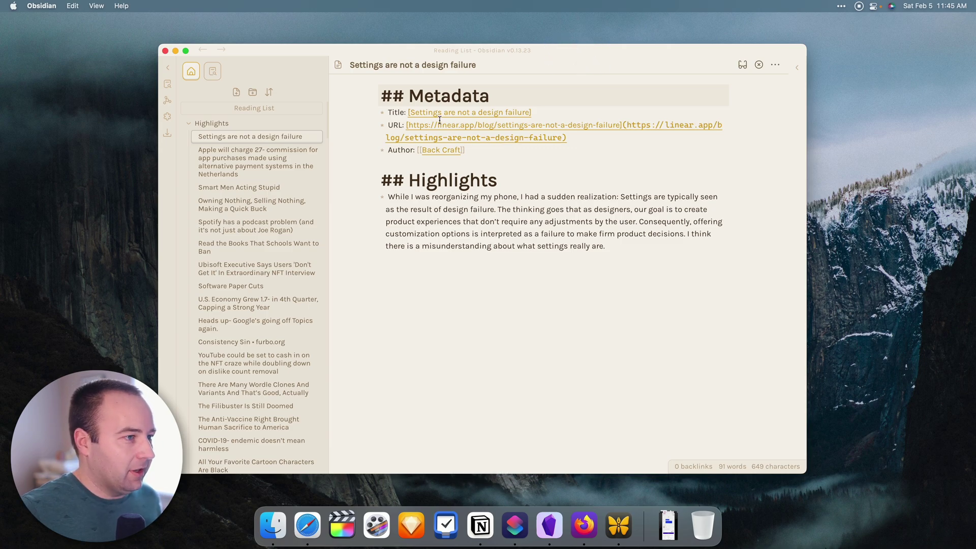
Click through several notes, ending on 'Settings are not a design failure', and dismiss the command palette.
click(267, 263)
click(256, 303)
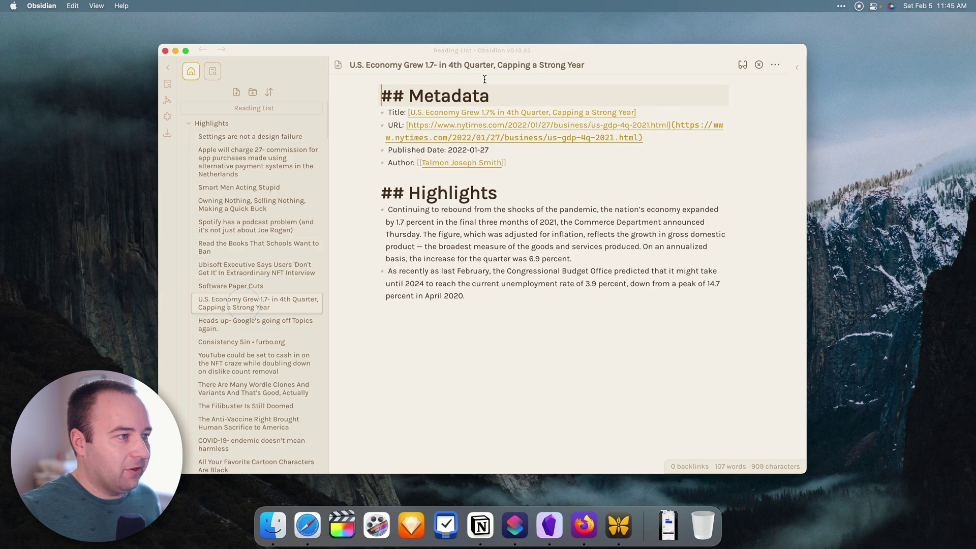
click(256, 389)
click(279, 249)
click(245, 136)
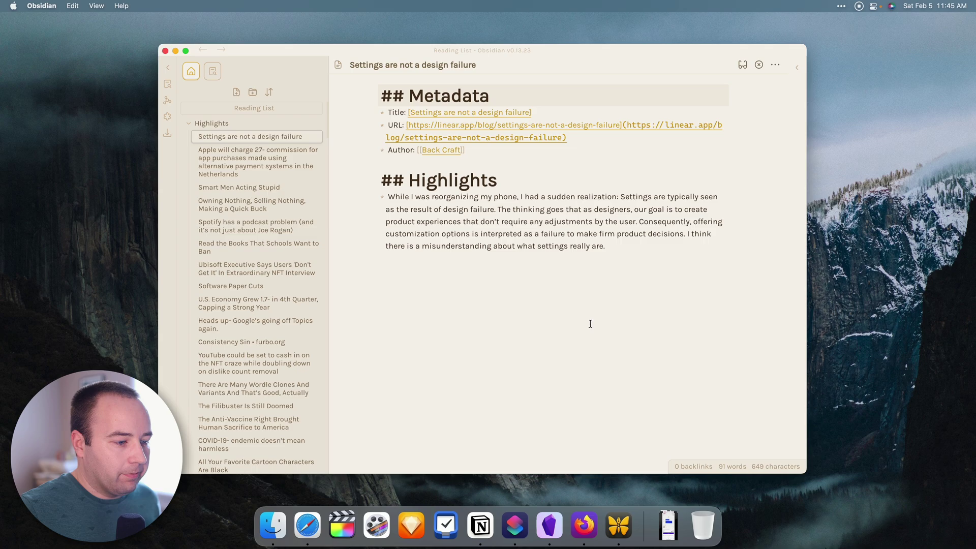
key(super+p)
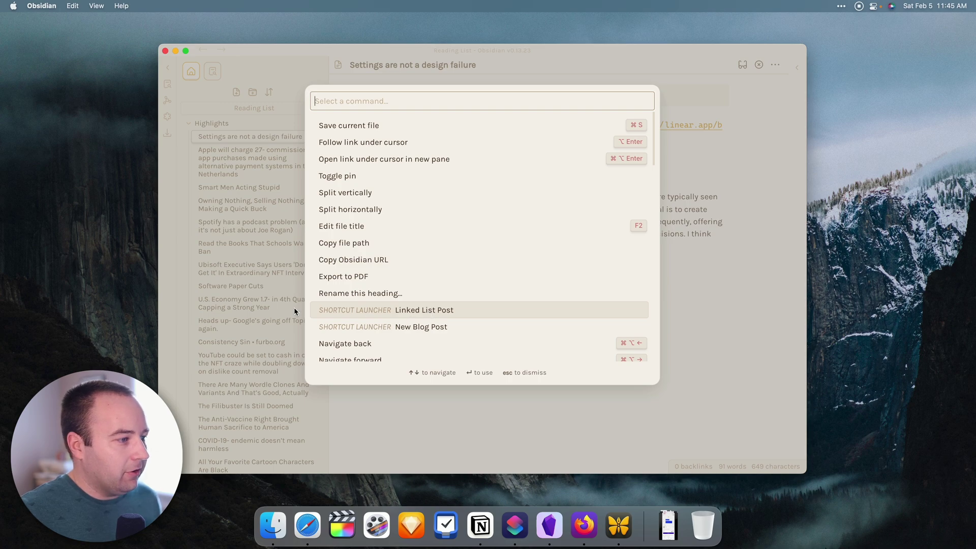
key(Escape)
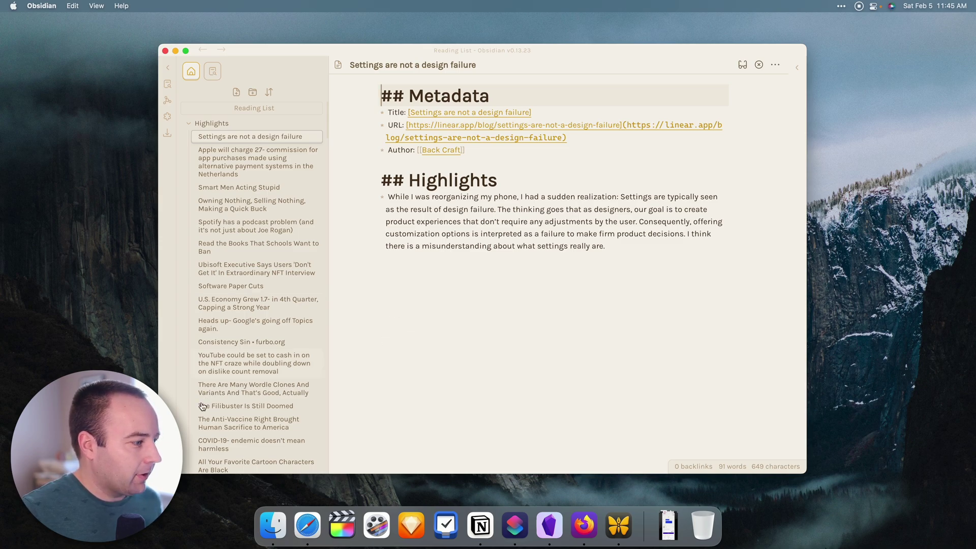
Open Obsidian's settings on the Community plugins page.
click(167, 465)
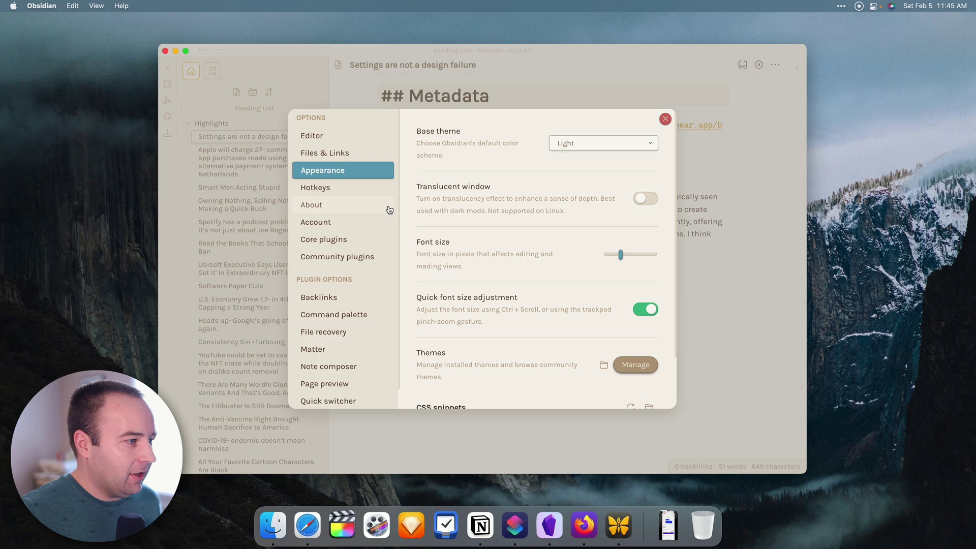
click(331, 255)
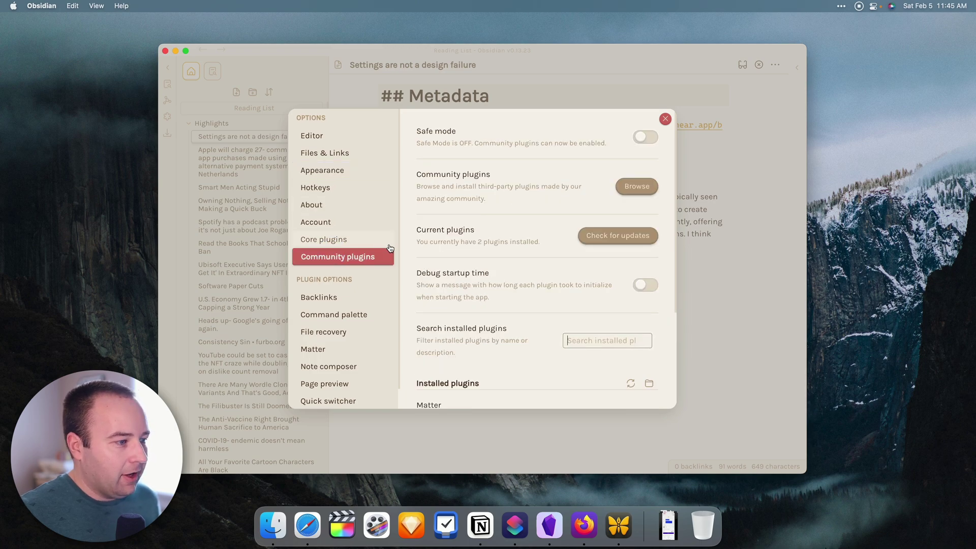
scroll(468, 285, down, 4)
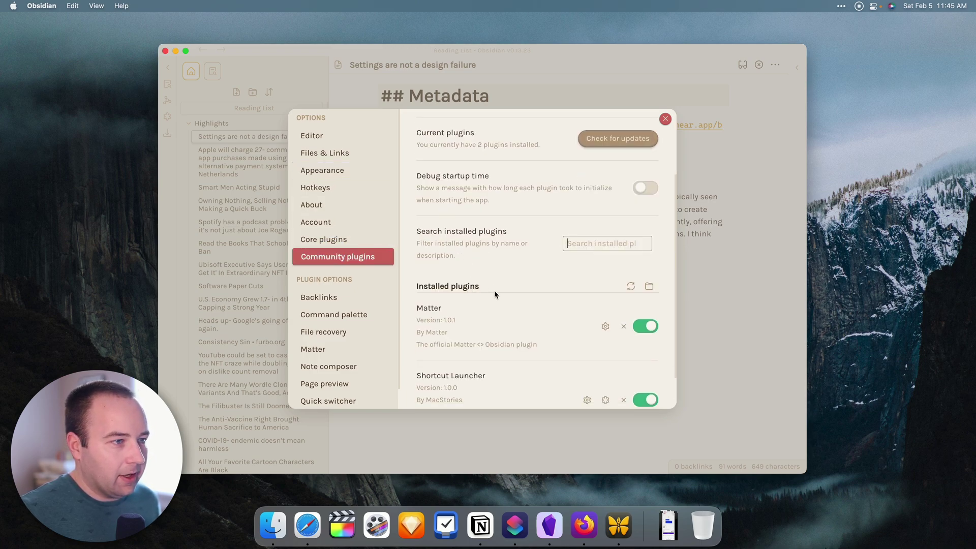
scroll(494, 290, up, 4)
Search the plugin catalogue for 'shortcut launcher', view its details, then close them.
click(637, 186)
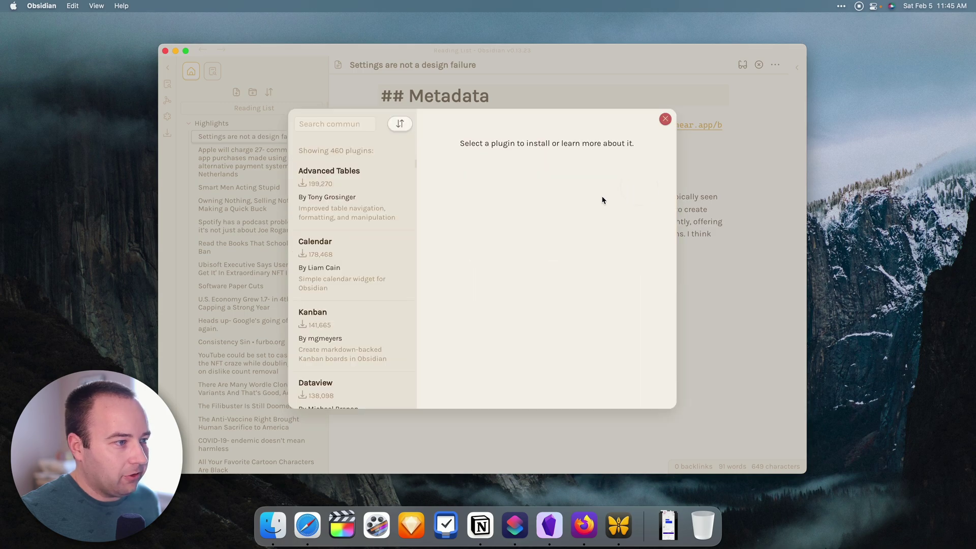
click(315, 124)
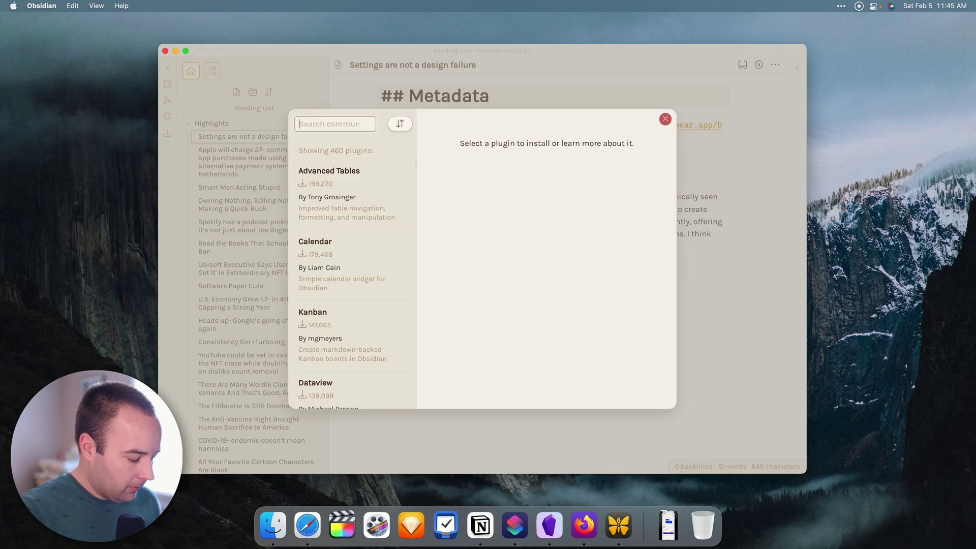
text(shortcut launcher)
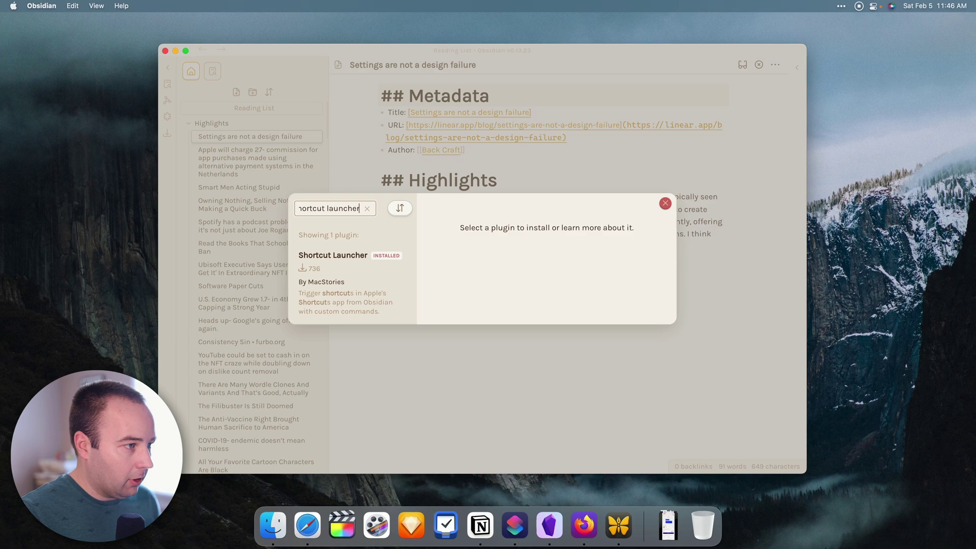
click(335, 280)
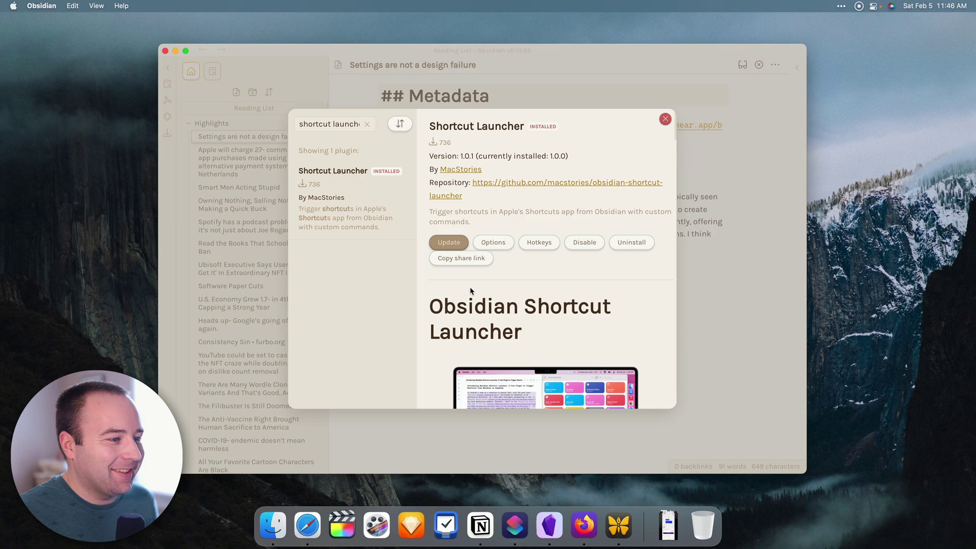
scroll(470, 287, down, 10)
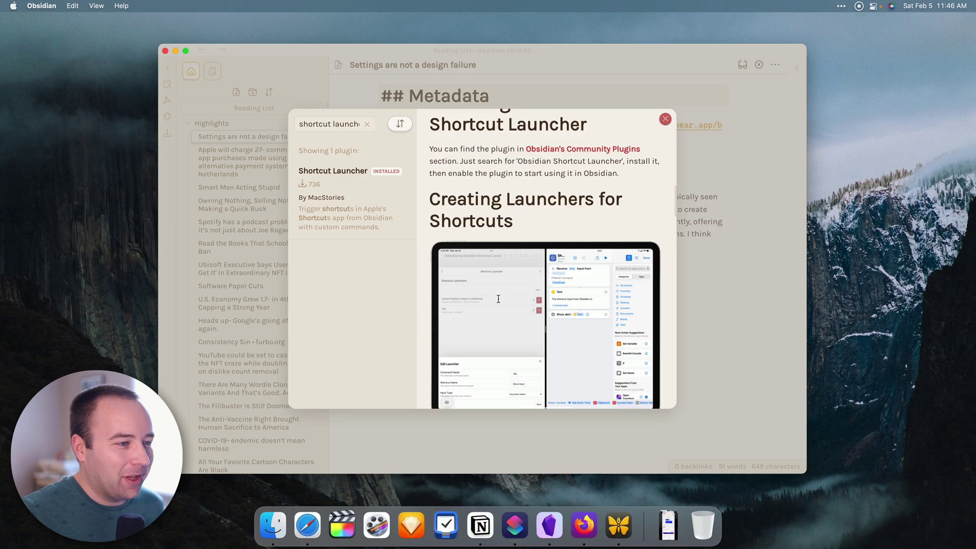
scroll(498, 298, up, 10)
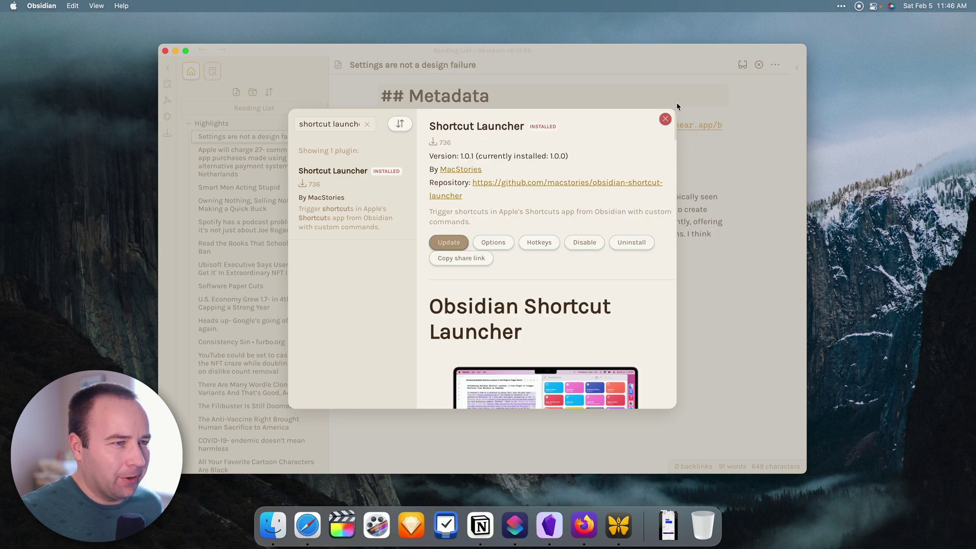
click(665, 119)
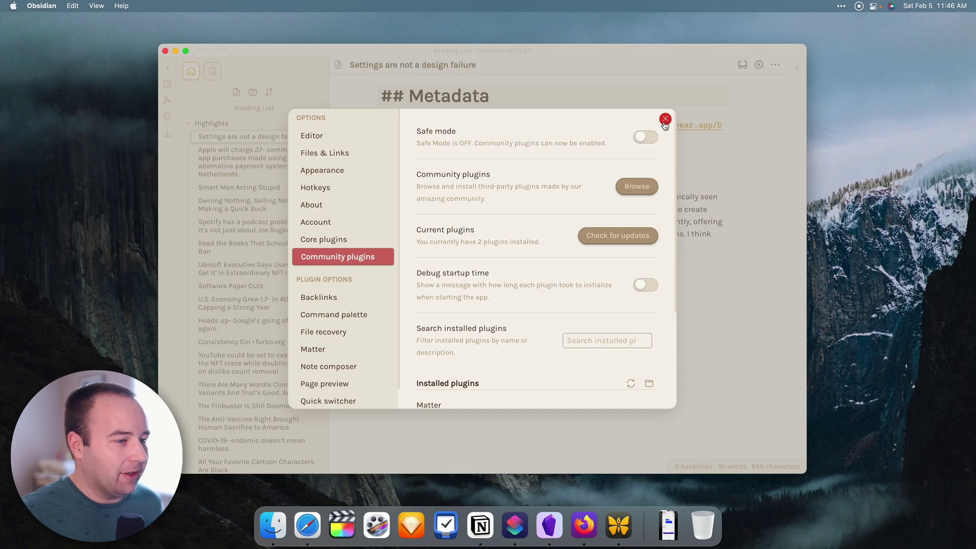
scroll(362, 320, down, 1)
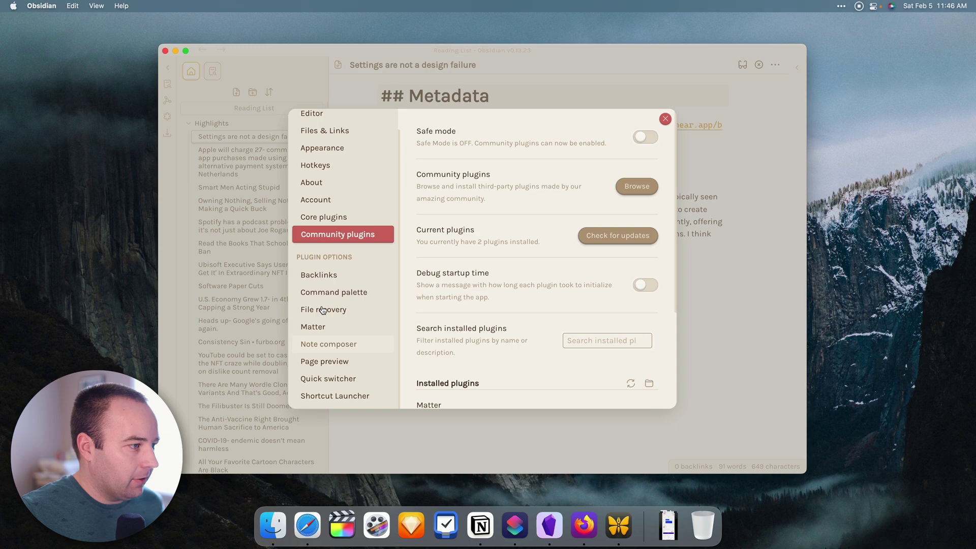
Delete the New Blog Post launcher and start a new one named 'Blog Post'.
click(353, 399)
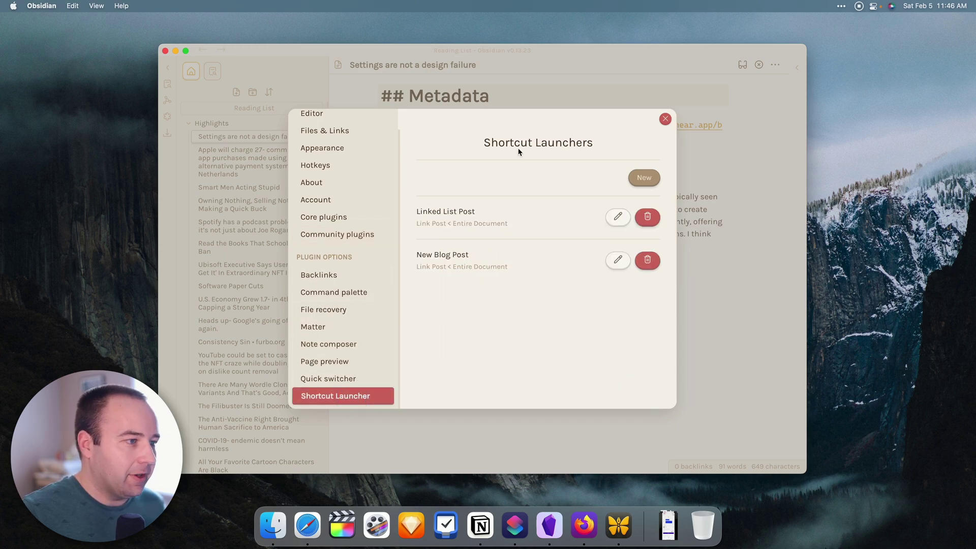
click(640, 263)
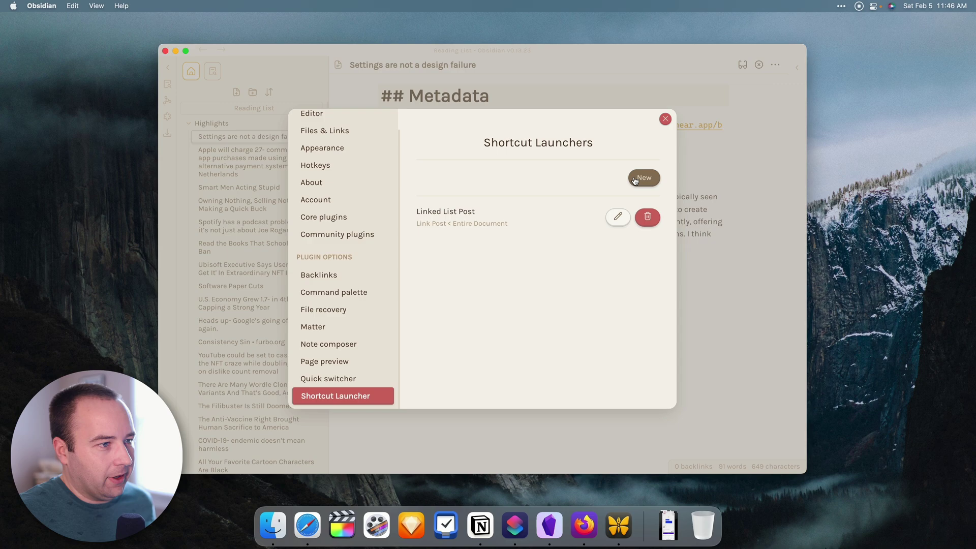
click(635, 181)
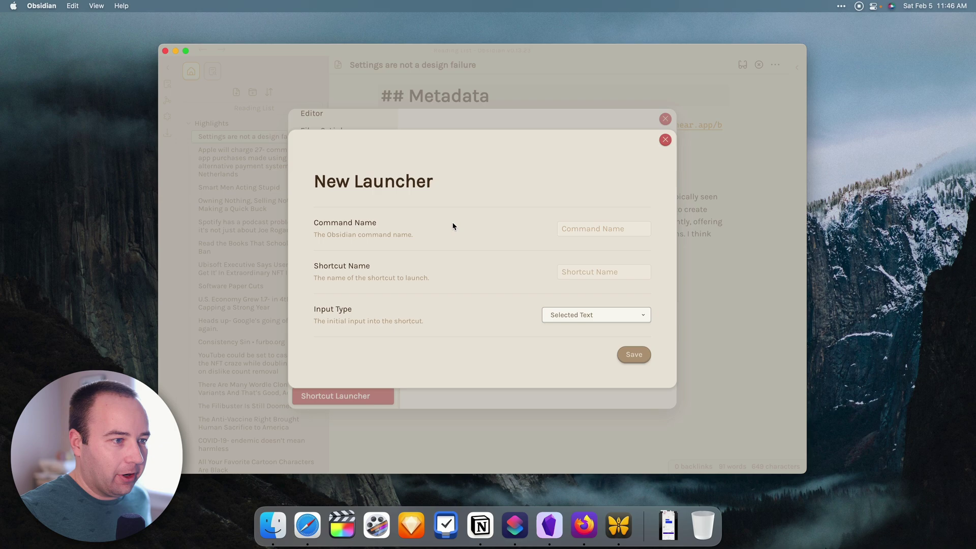
click(599, 229)
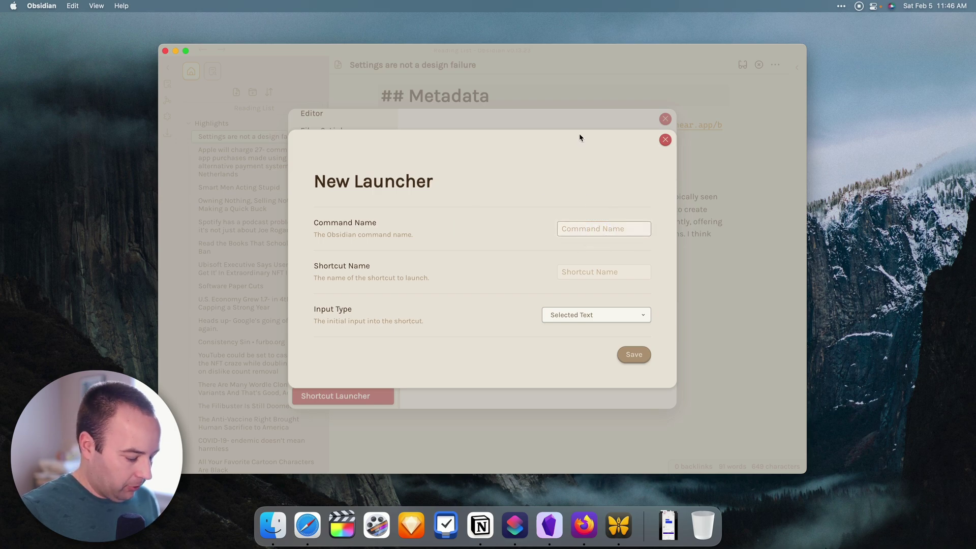
text(Blog Post)
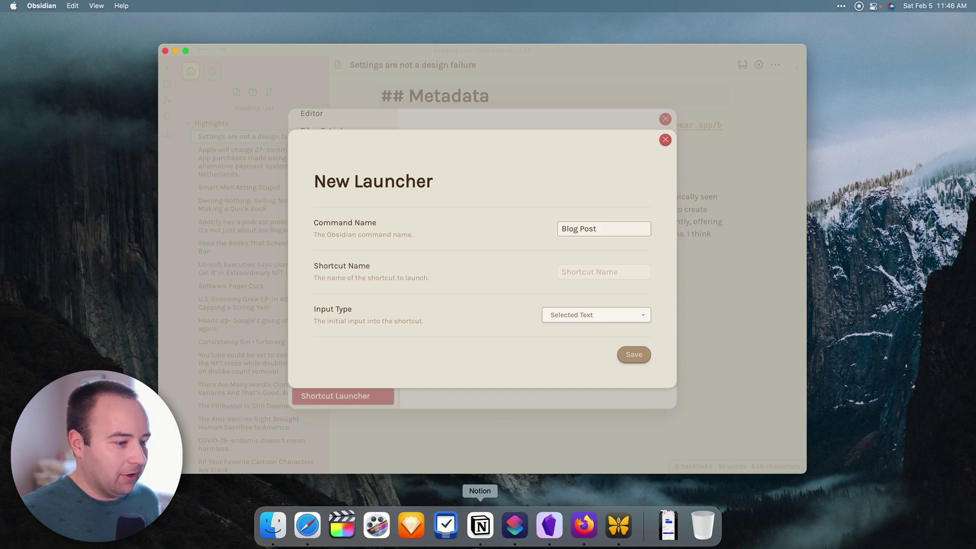
Open the Link Post shortcut for editing in Shortcuts.
click(515, 526)
mouse_move(383, 136)
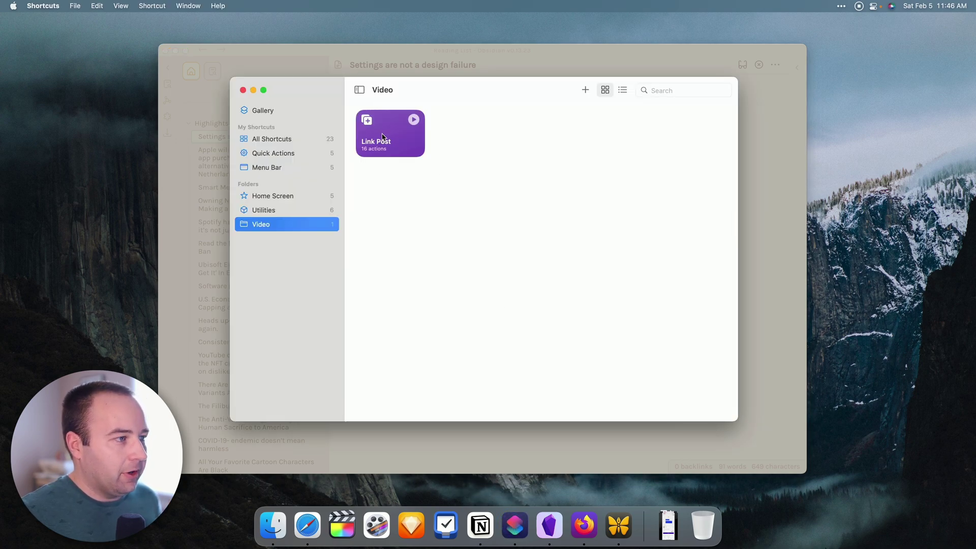
double_click(364, 146)
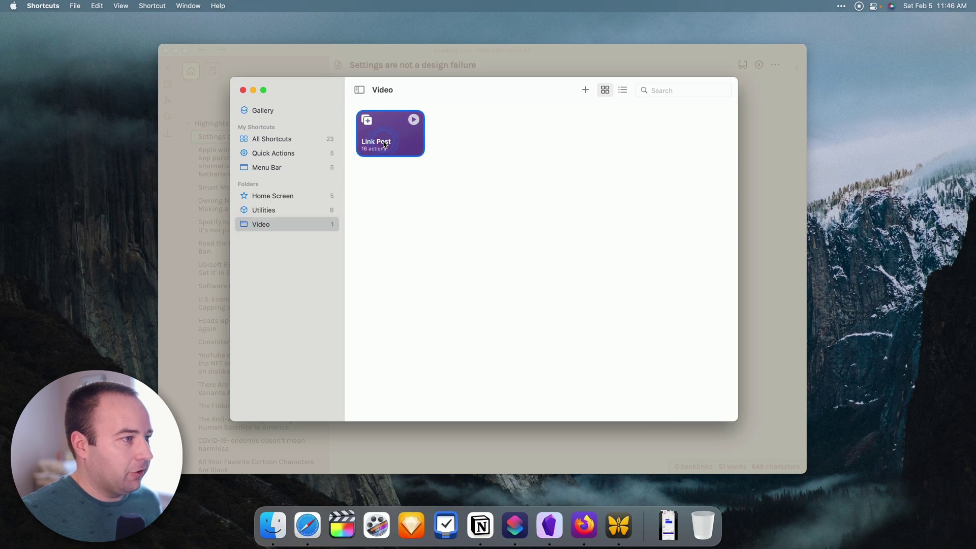
Copy the name 'Link Post' from Shortcuts into the launcher's shortcut name field.
click(266, 76)
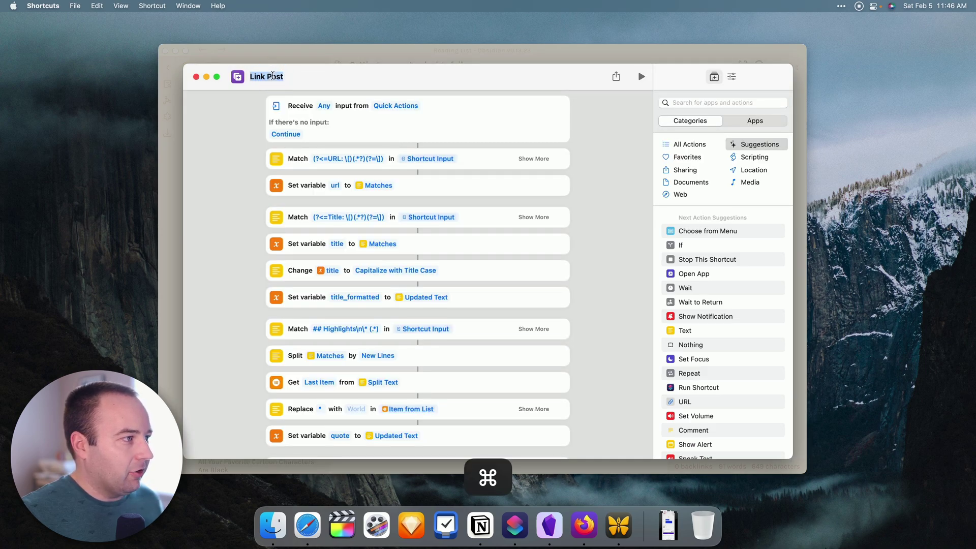
key(cmd+c)
key(cmd+Tab)
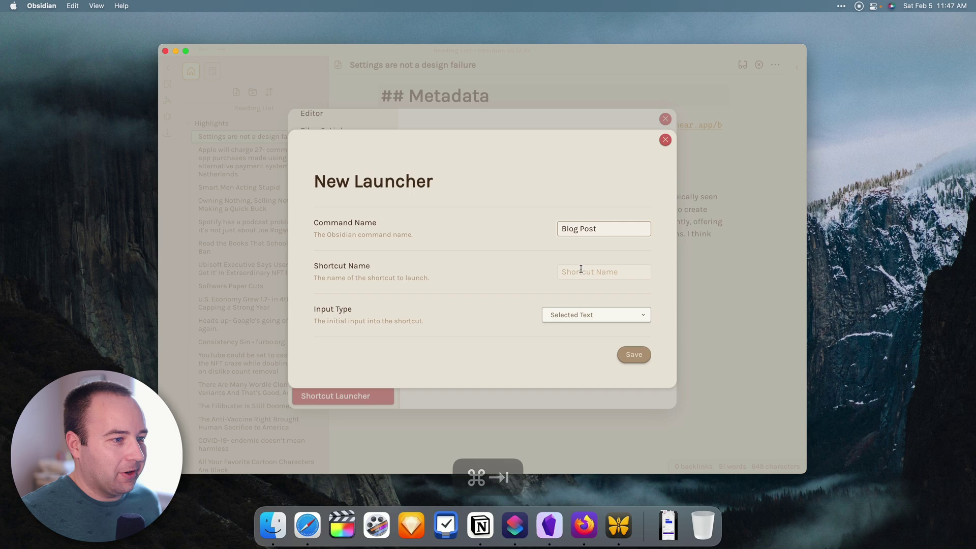
click(578, 270)
key(cmd+v)
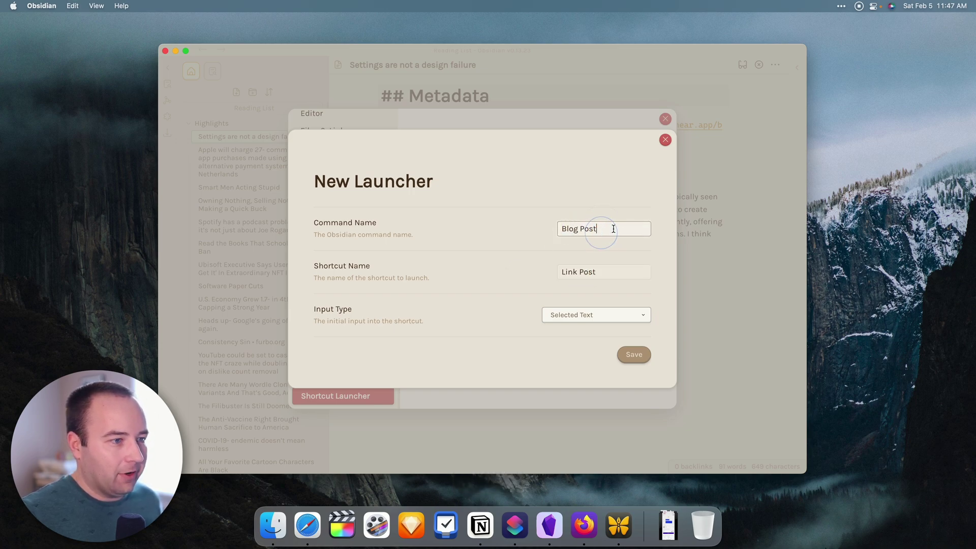
drag(611, 228, 551, 229)
click(593, 203)
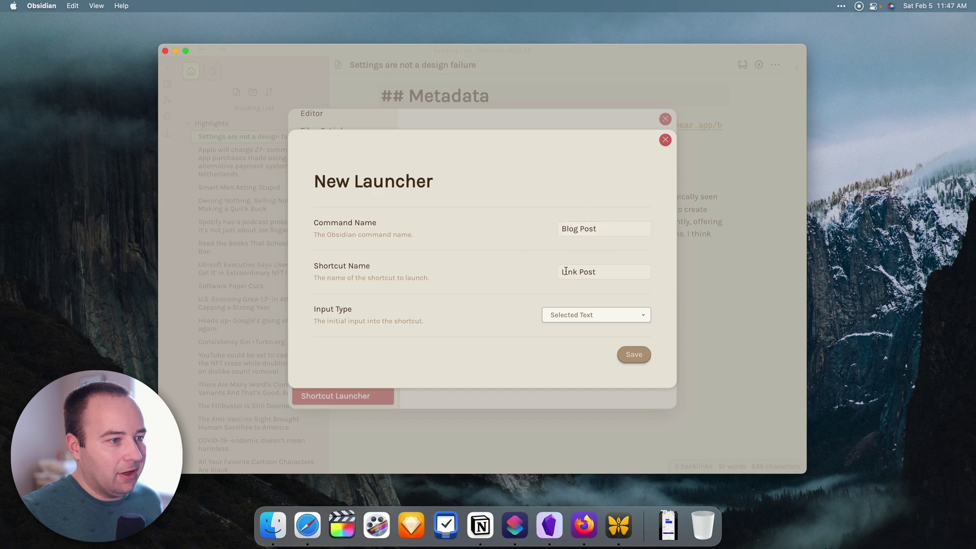
Set the launcher's input to the entire document and save the Blog Post launcher.
click(566, 316)
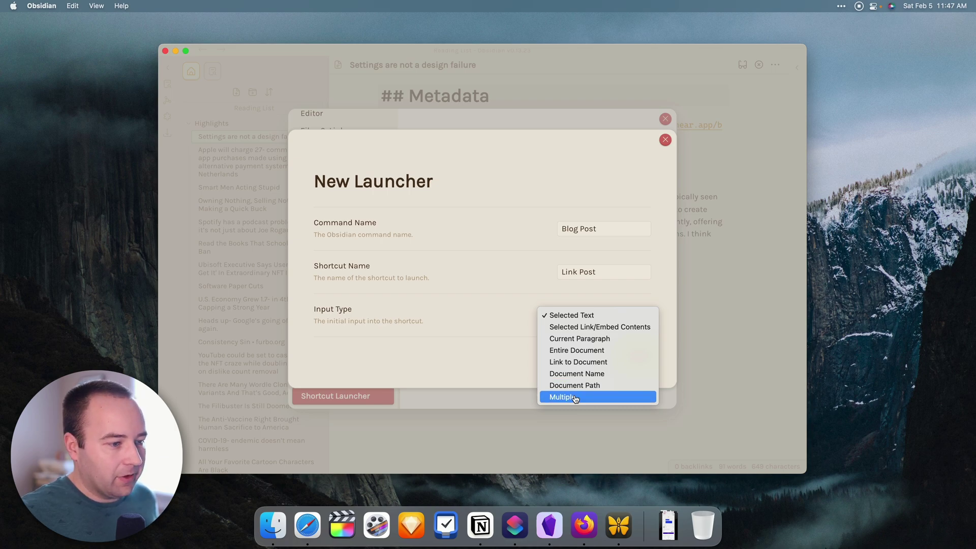
click(571, 352)
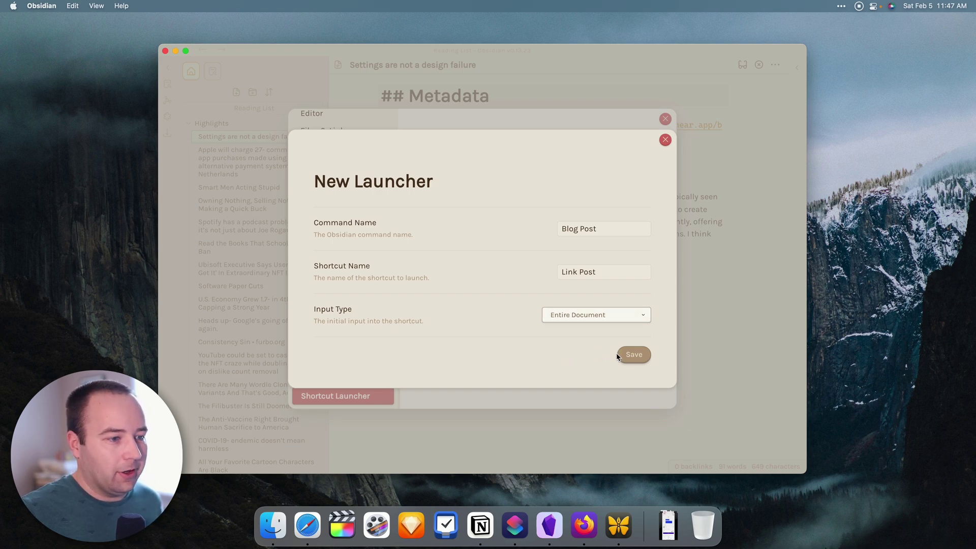
click(632, 353)
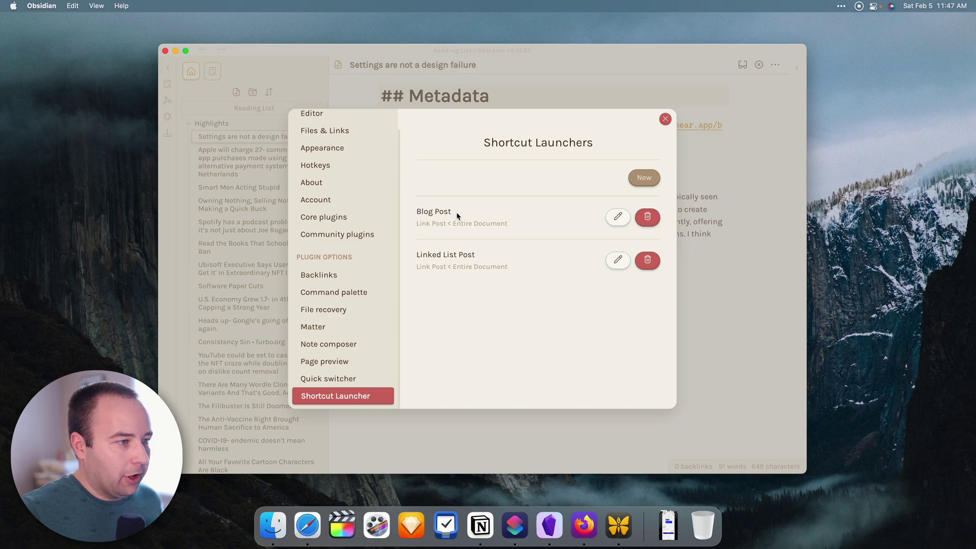
Close settings and run 'Shortcut Launcher: Blog Post' from the command palette.
click(666, 119)
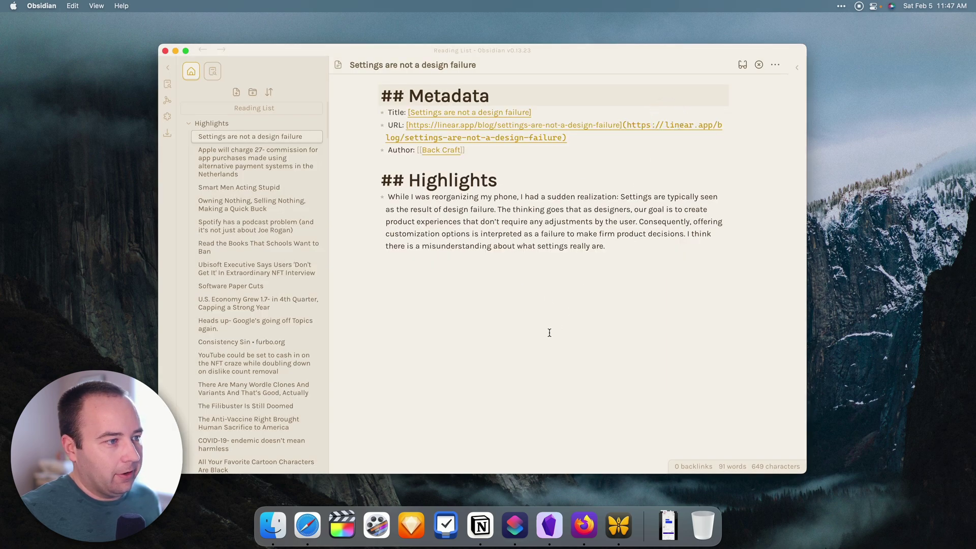
click(542, 300)
key(super+p)
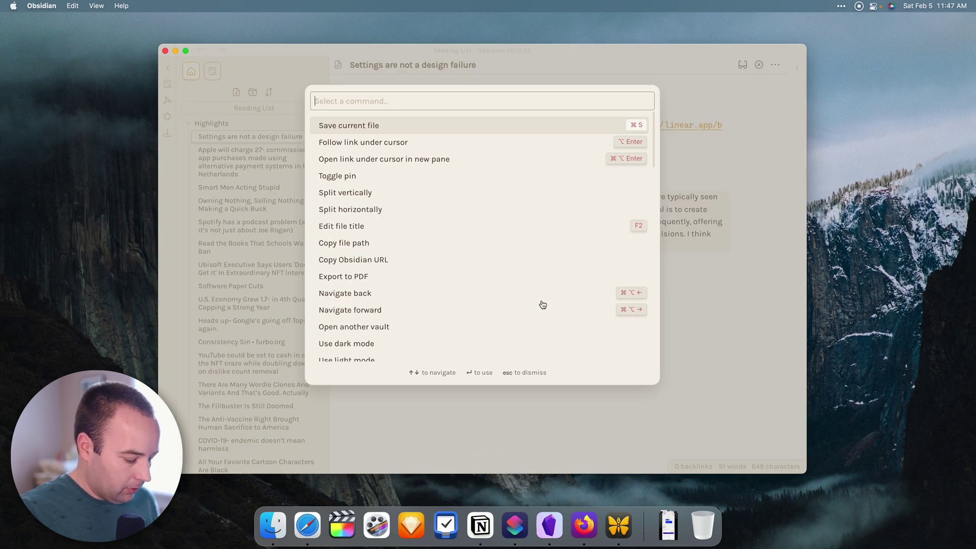
text(blog)
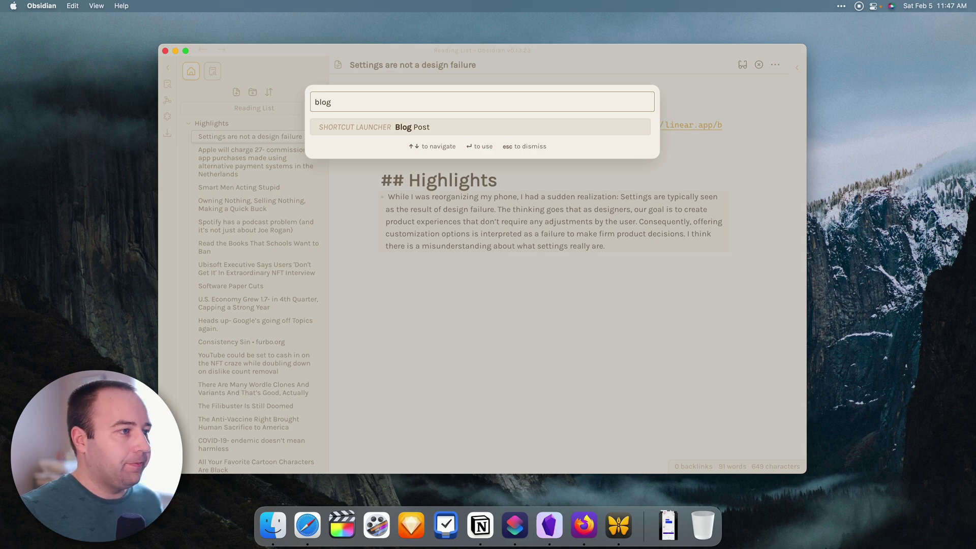
key(Return)
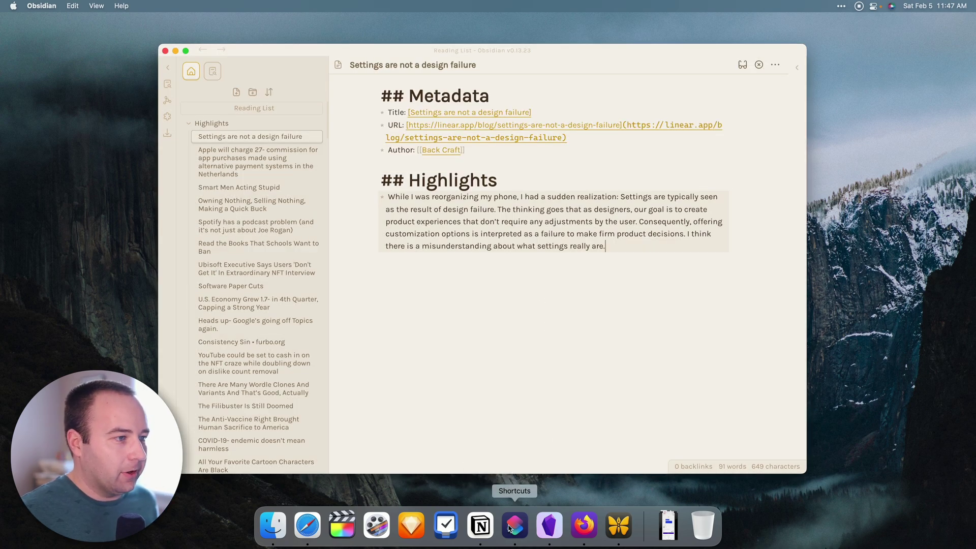
Search the action library for 'display' and add a step showing the Shortcut Input.
click(510, 528)
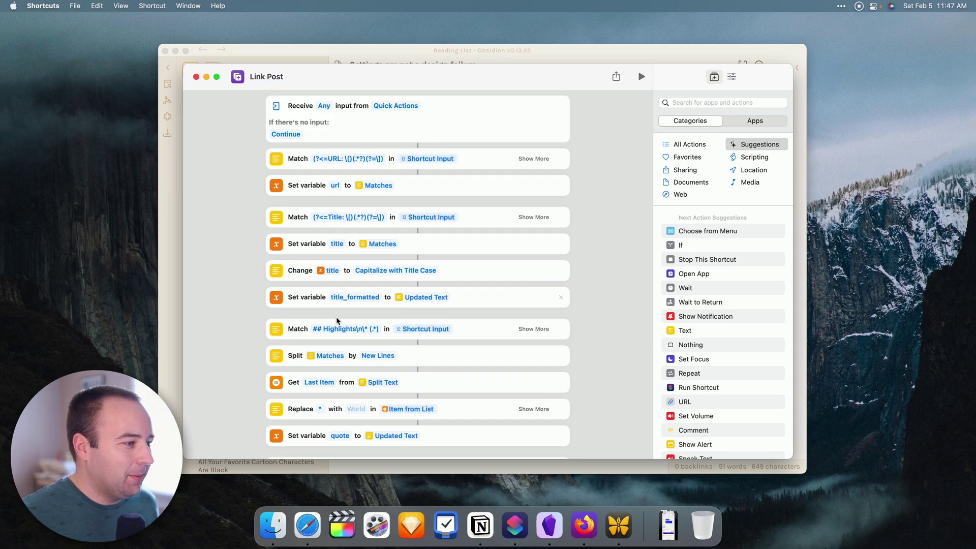
scroll(253, 352, down, 5)
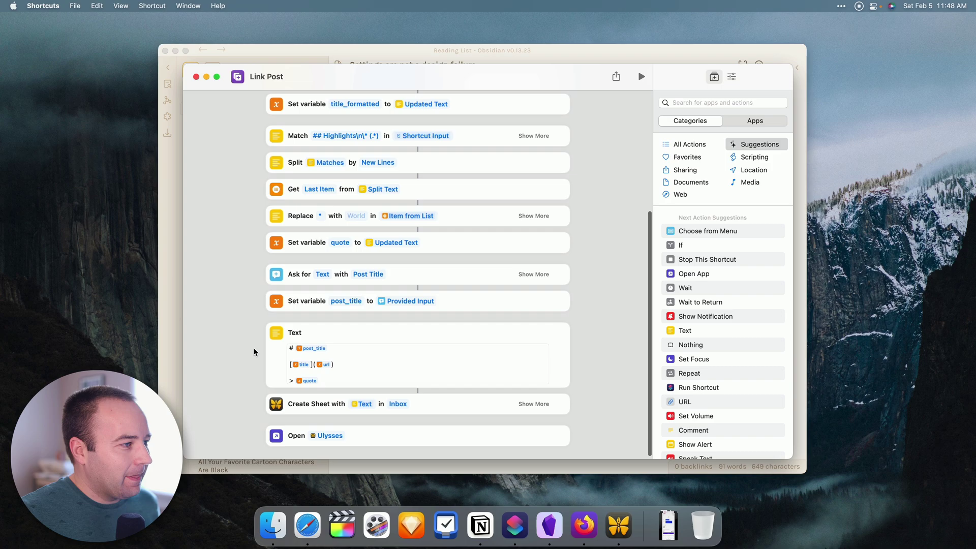
scroll(254, 352, up, 5)
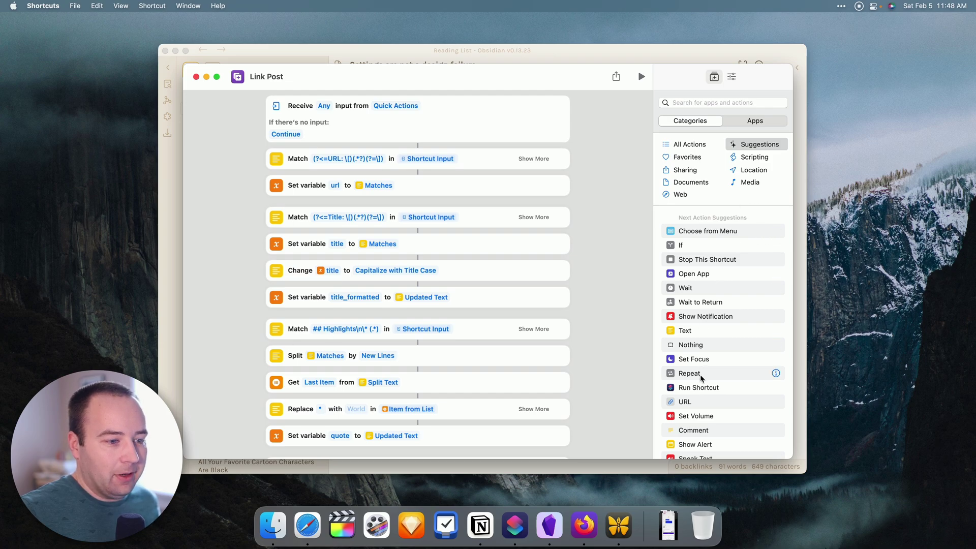
scroll(700, 378, down, 3)
scroll(701, 376, up, 3)
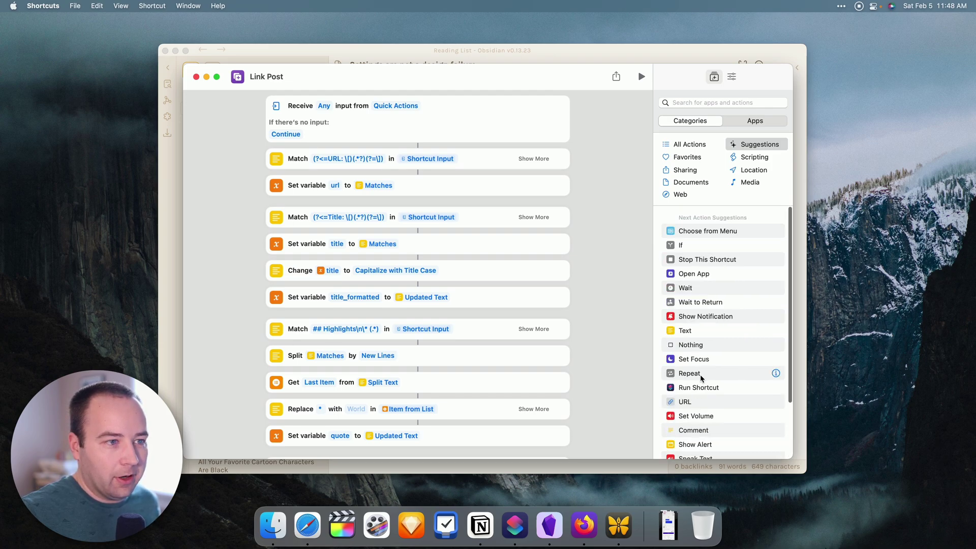
click(735, 101)
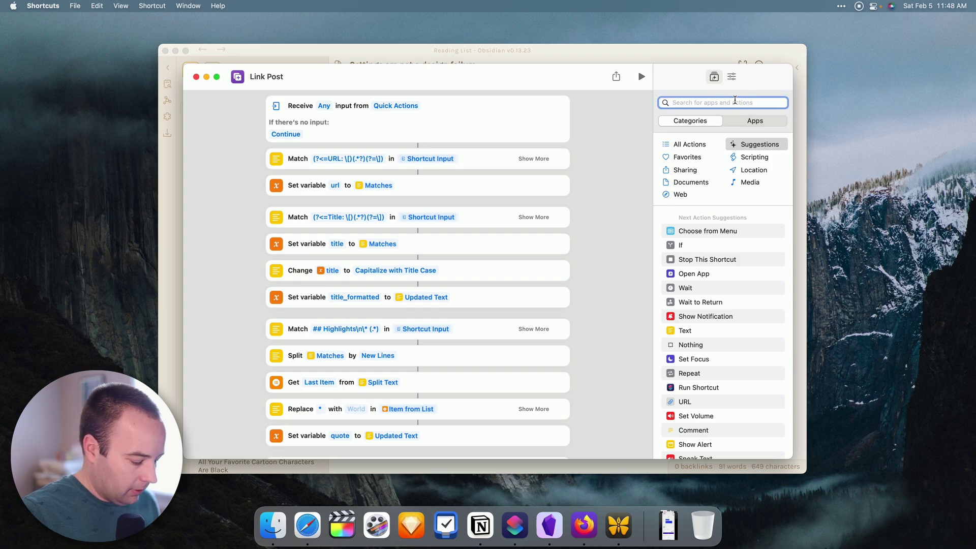
text(display)
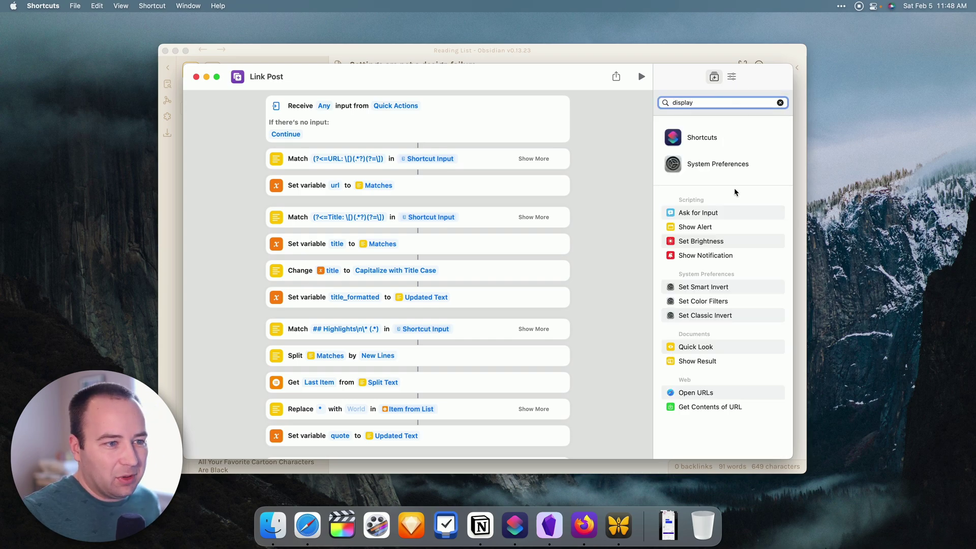
drag(706, 362, 371, 158)
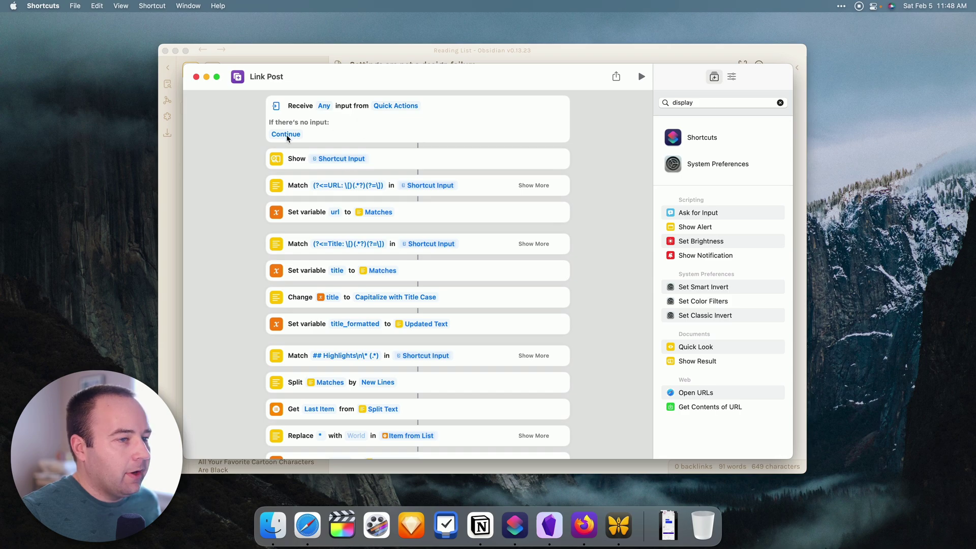
Insert a Show Alert action after the Shortcut Input display.
click(732, 76)
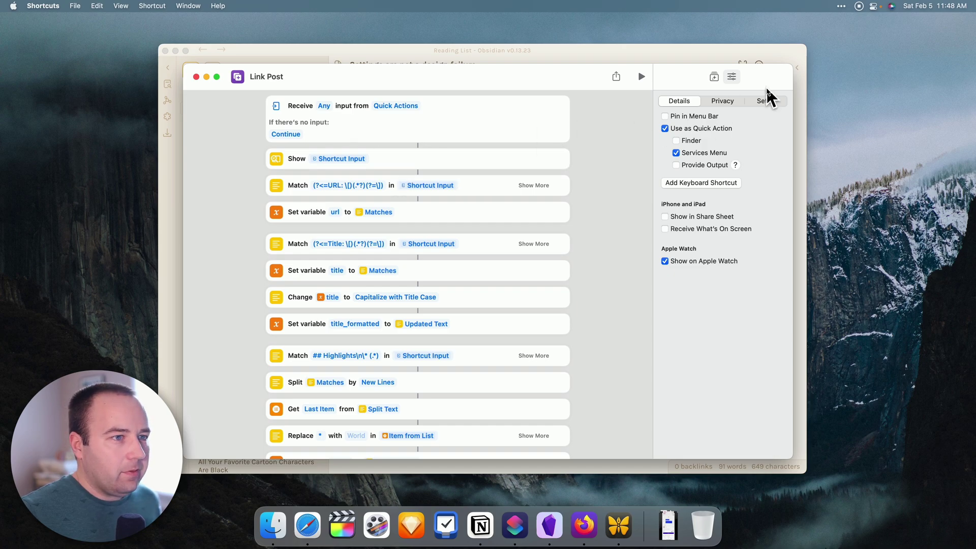
click(713, 76)
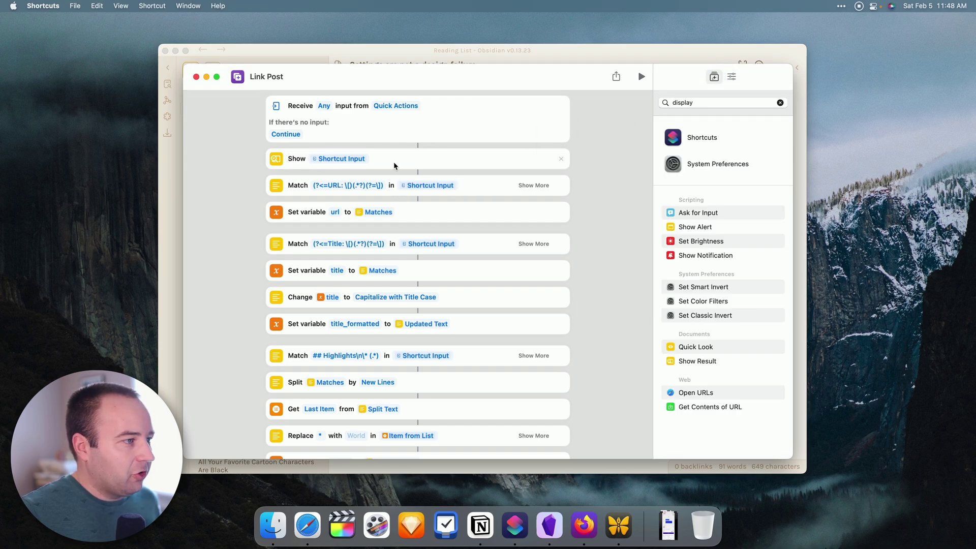
drag(702, 227, 367, 230)
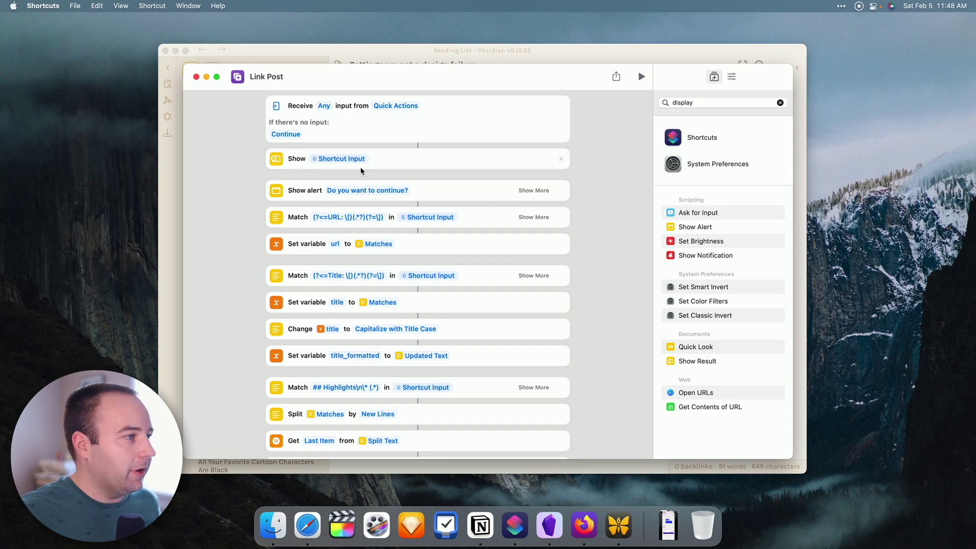
Run the Blog Post command again from Obsidian's command palette.
click(401, 51)
key(super+p)
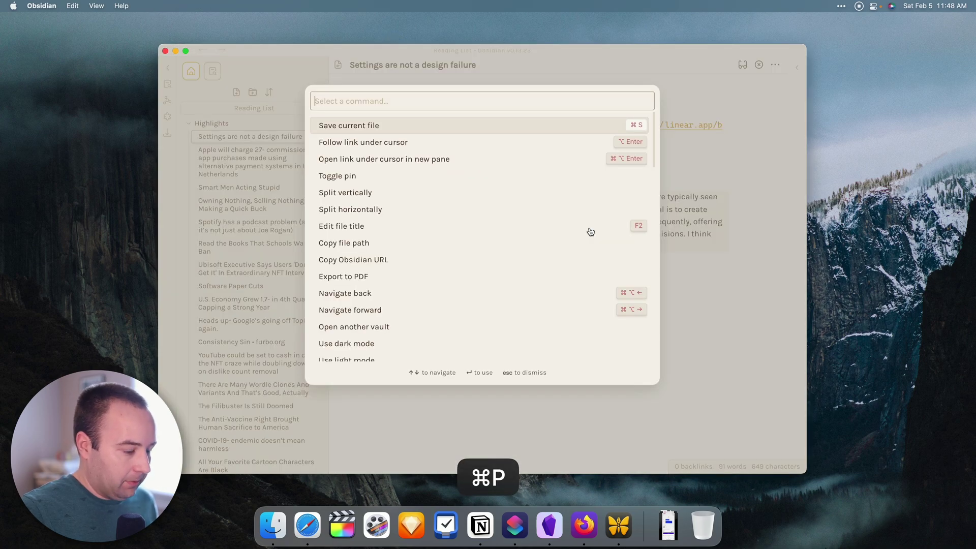
text(blog)
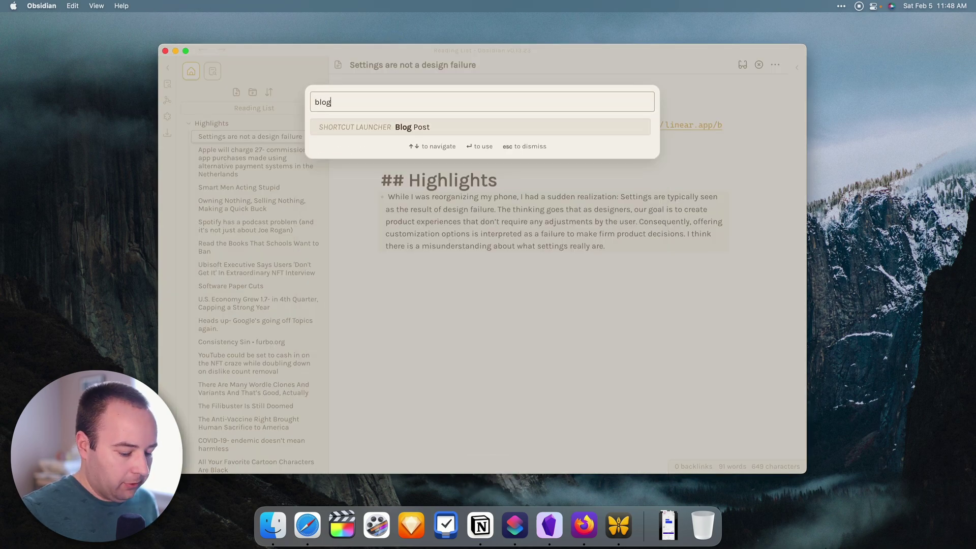
key(Return)
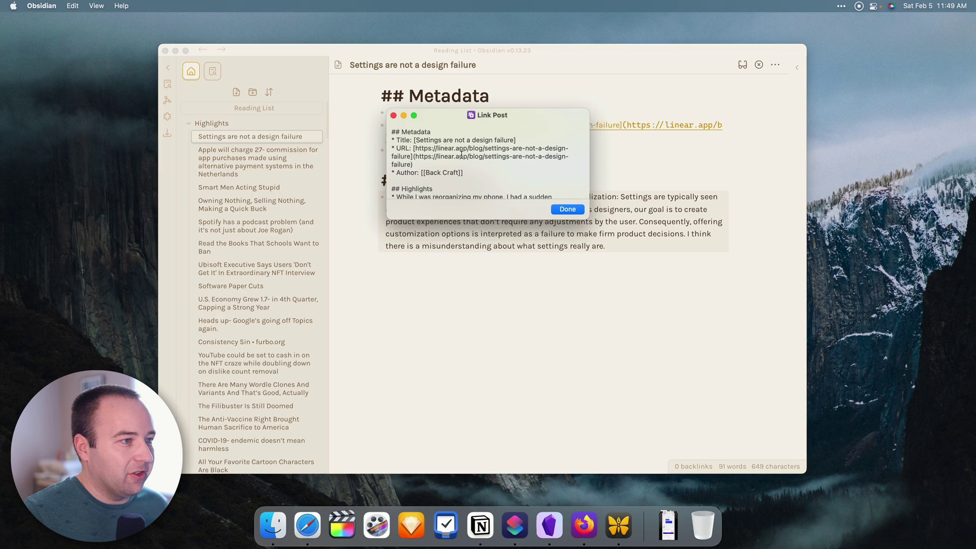
Review the note's Markdown output, cancel at the continue prompt, and return to Shortcuts.
drag(478, 118, 682, 140)
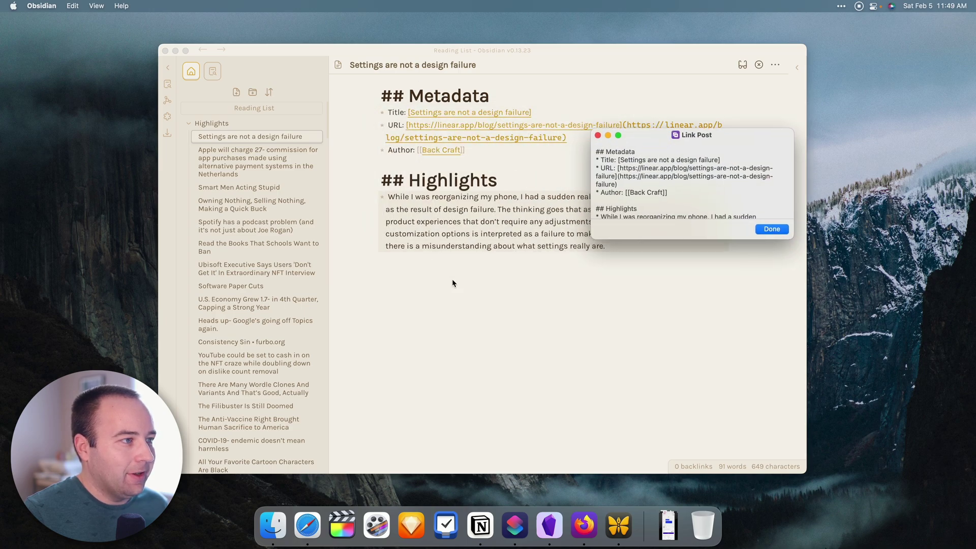
scroll(667, 202, down, 5)
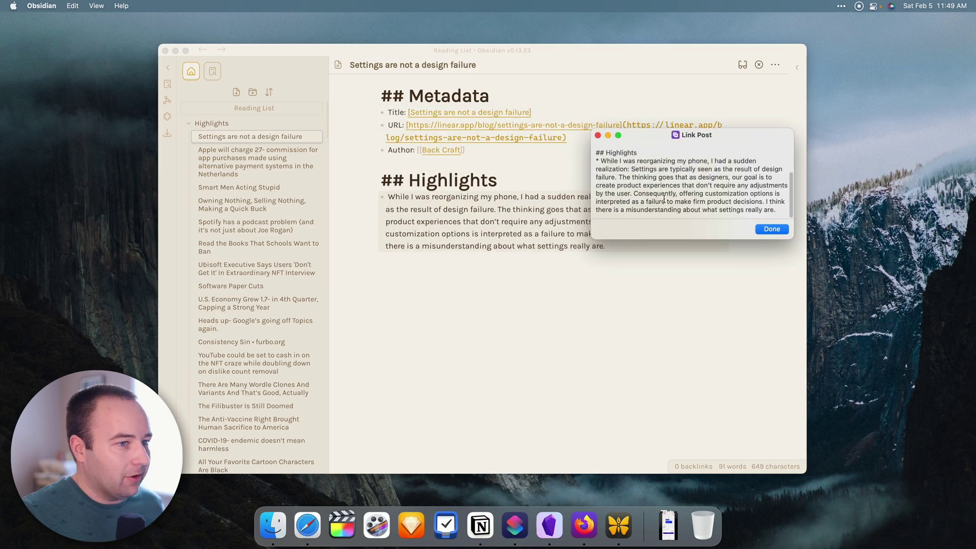
scroll(664, 199, up, 2)
scroll(664, 200, up, 3)
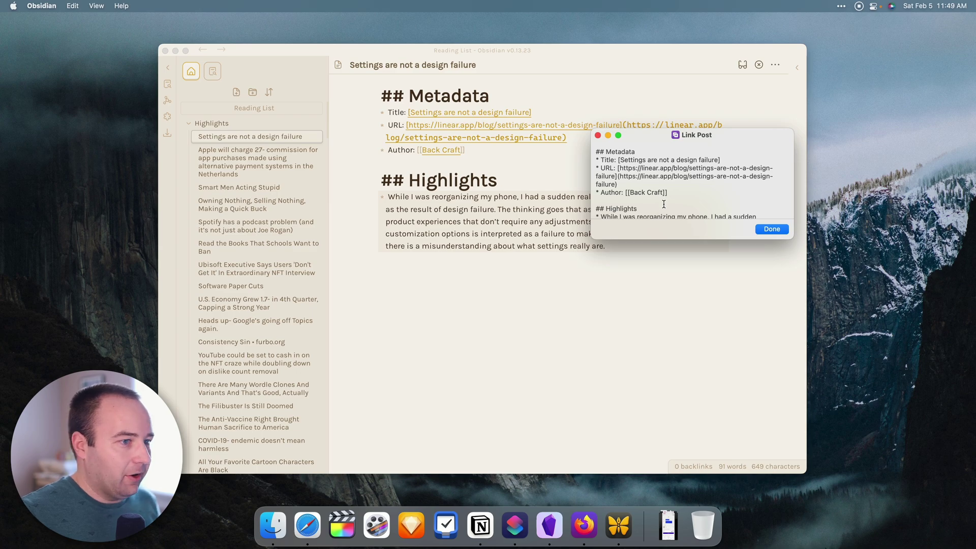
click(771, 230)
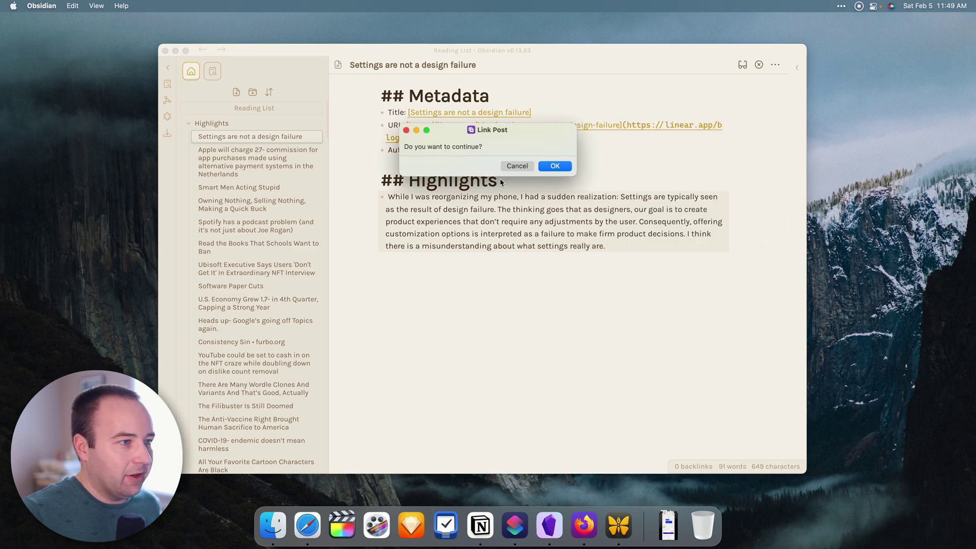
click(517, 166)
key(super+Tab)
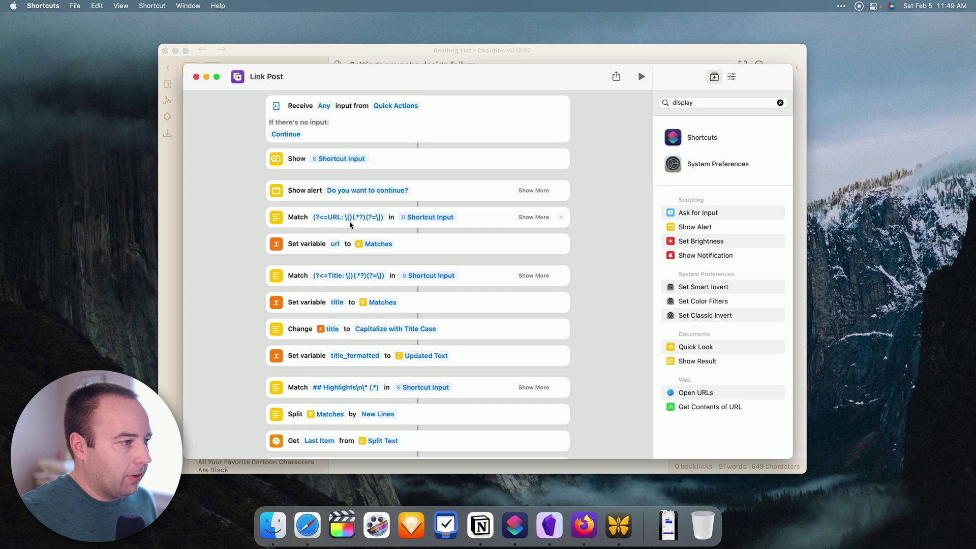
Compare the note's URL label and title with the Link Post actions.
key(super+Tab)
drag(388, 125, 409, 127)
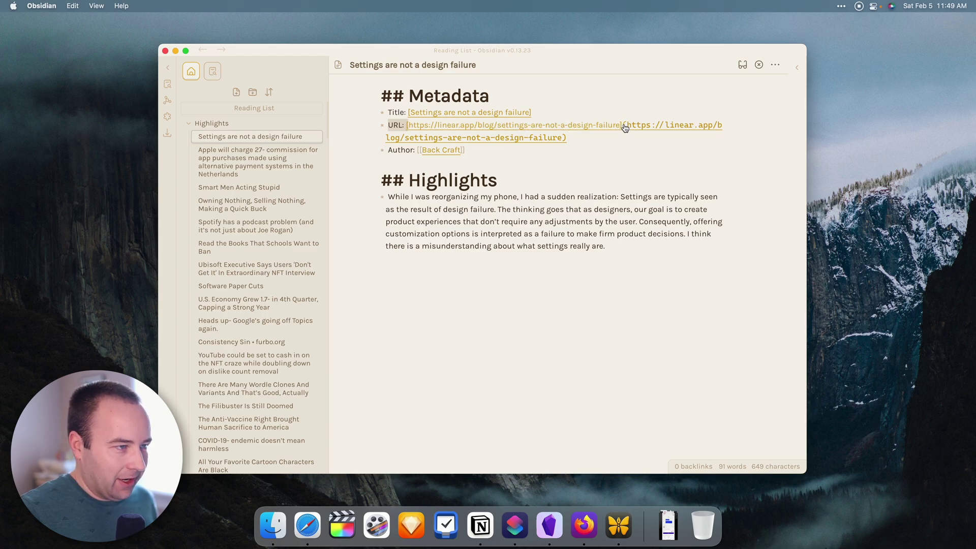
key(super+Tab)
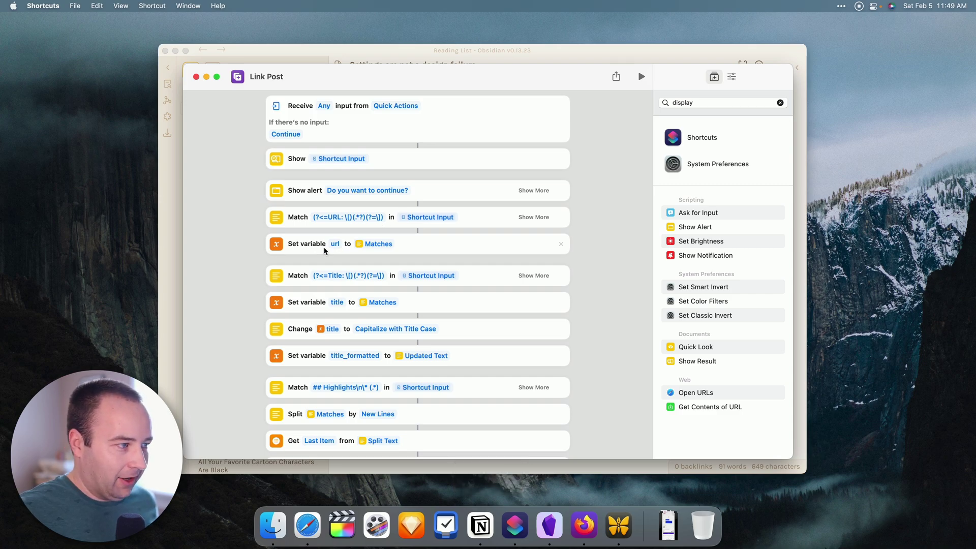
scroll(321, 261, down, 2)
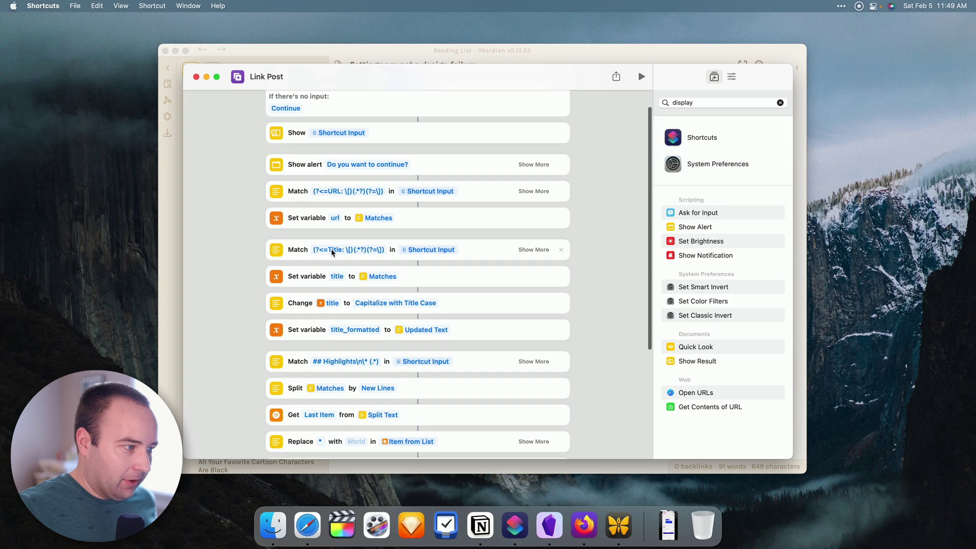
scroll(331, 248, down, 4)
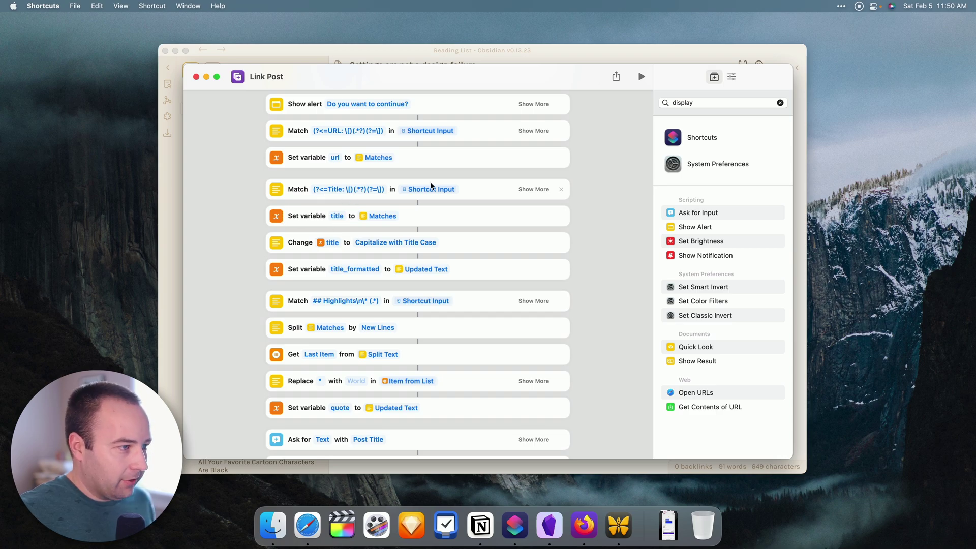
key(super+Tab)
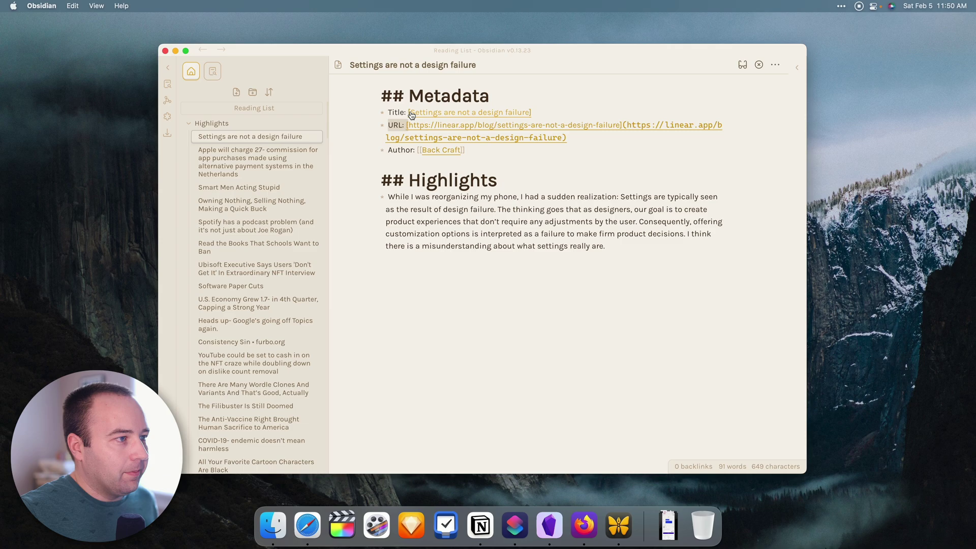
drag(410, 113, 531, 112)
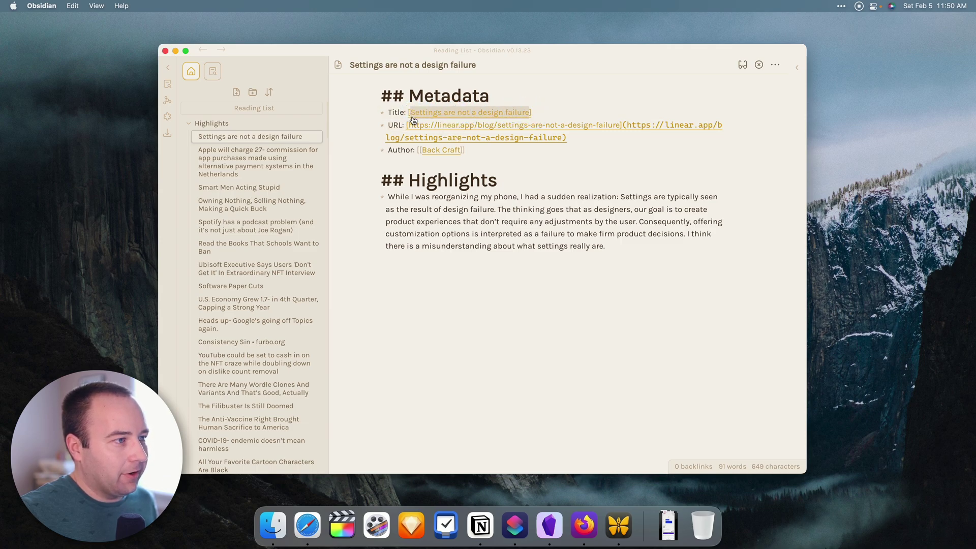
click(570, 109)
key(super+Tab)
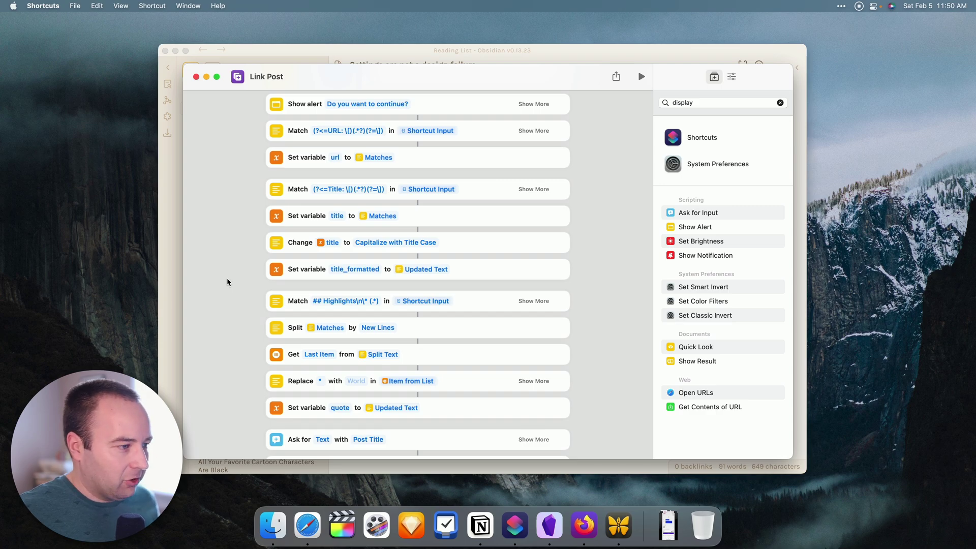
scroll(226, 277, down, 5)
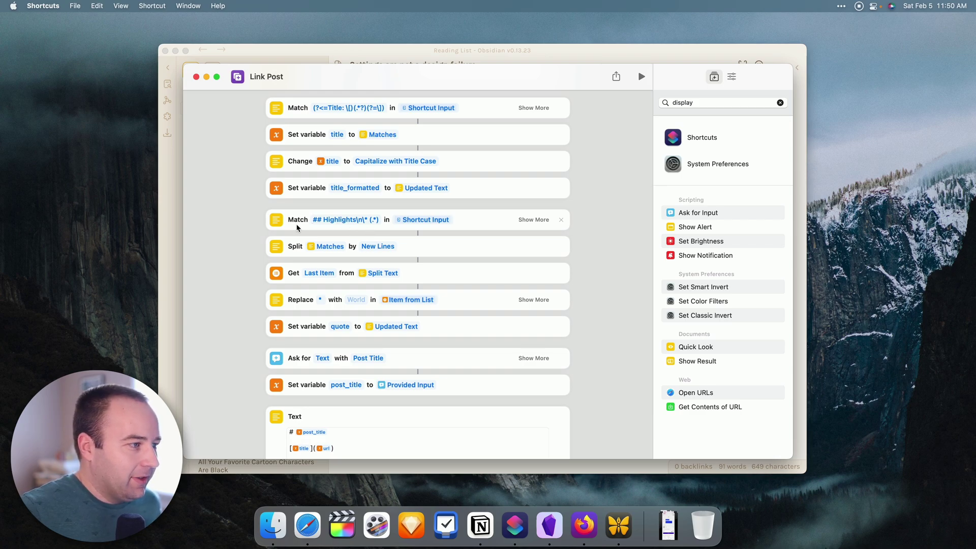
scroll(297, 227, down, 2)
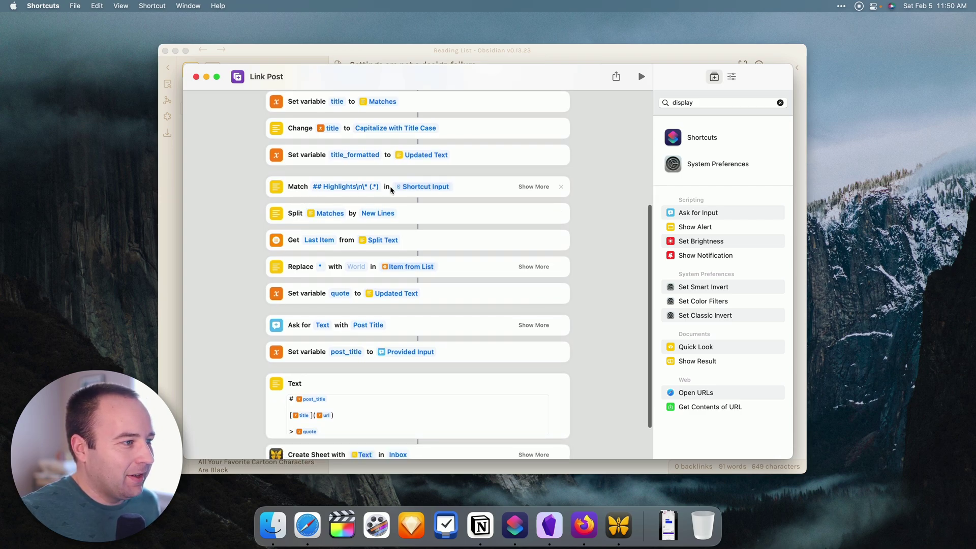
Select the note's Highlights heading, then tile Link Post right and Obsidian left.
key(super+Tab)
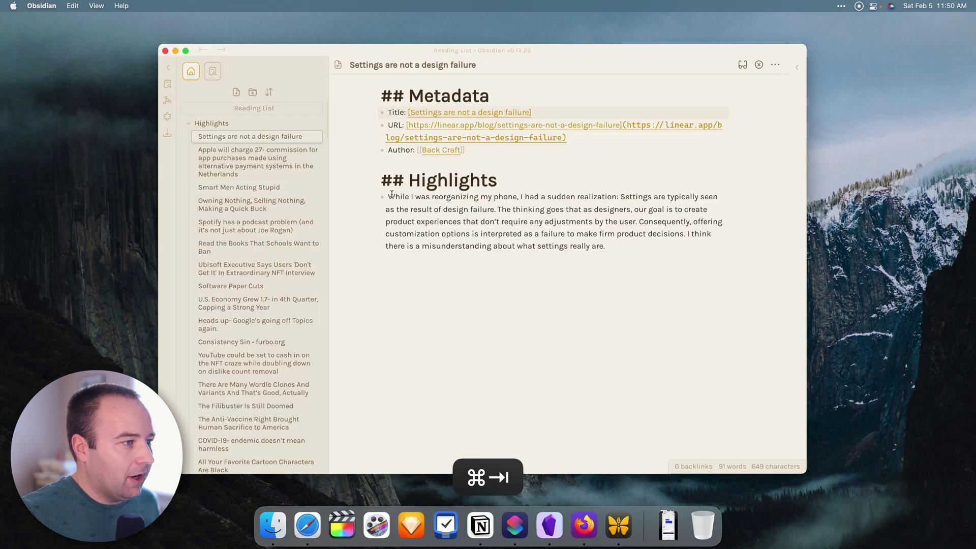
drag(381, 181, 642, 253)
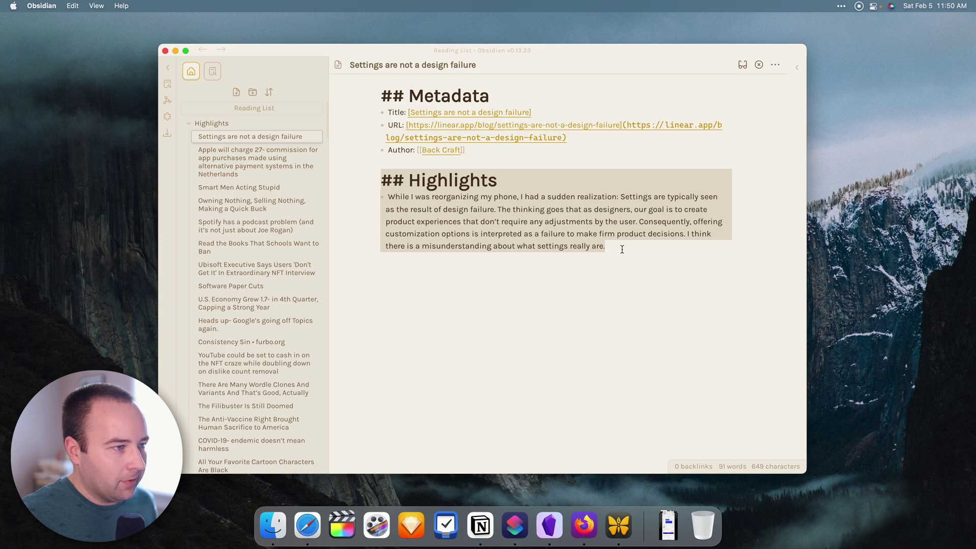
key(super+Tab)
drag(357, 77, 733, 74)
drag(581, 48, 373, 53)
Place Obsidian beside Shortcuts and select the paragraph under the note's Highlights heading.
drag(740, 74, 708, 71)
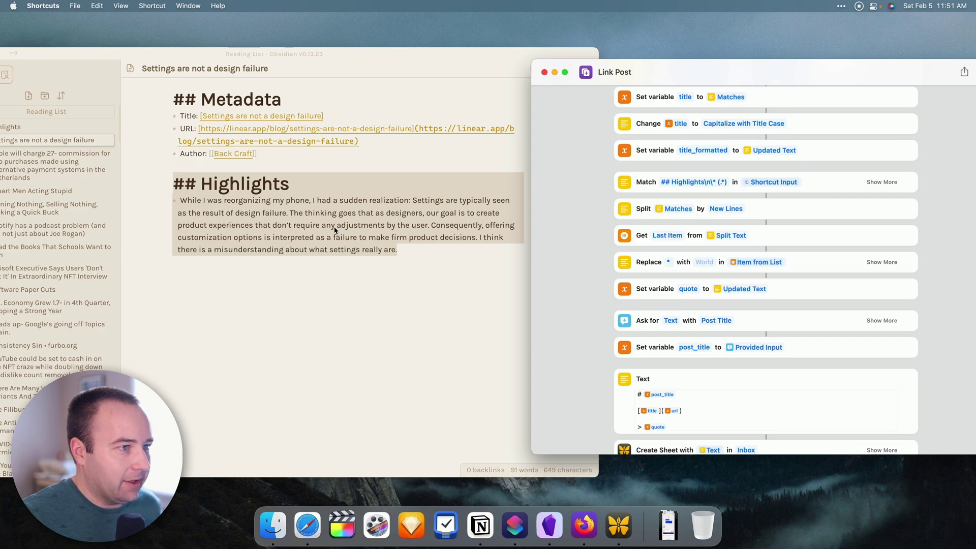
click(379, 264)
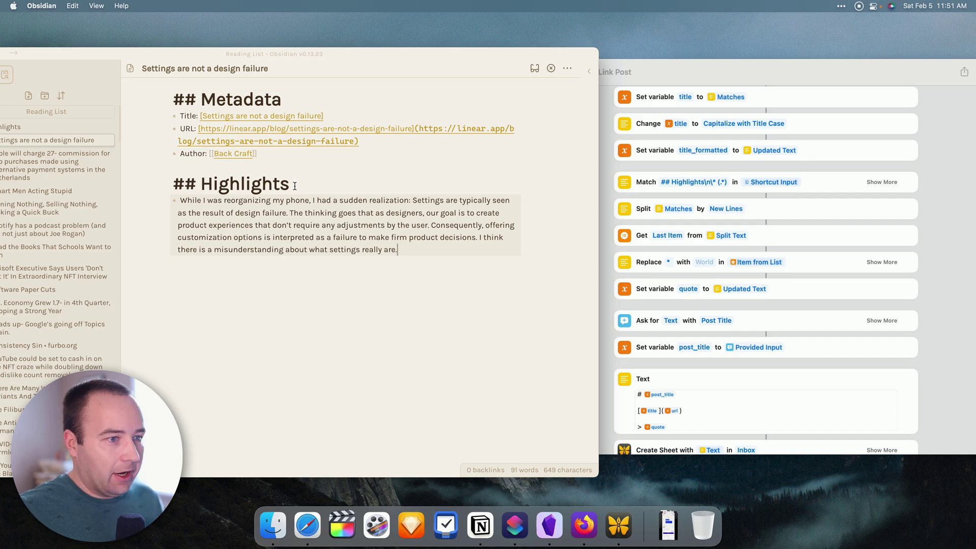
drag(295, 186, 173, 186)
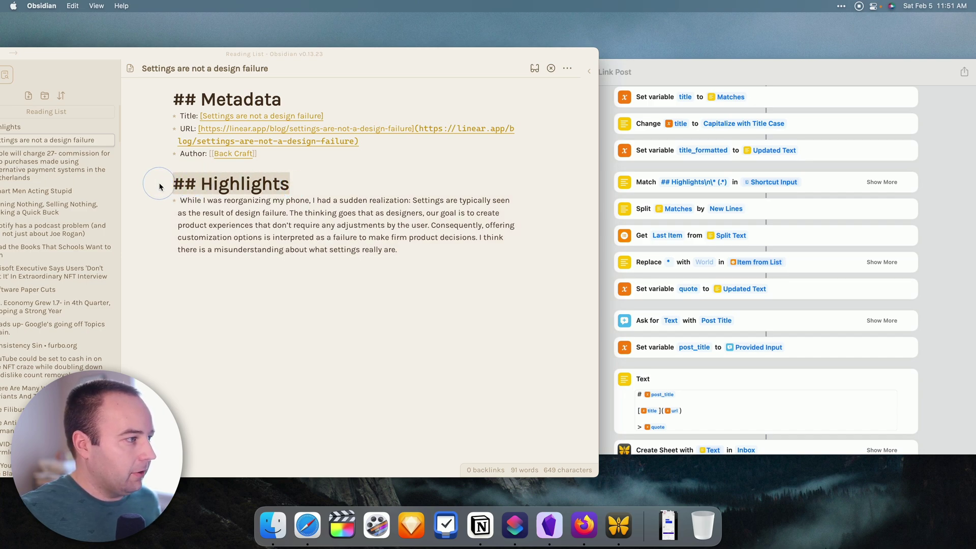
drag(422, 253, 167, 207)
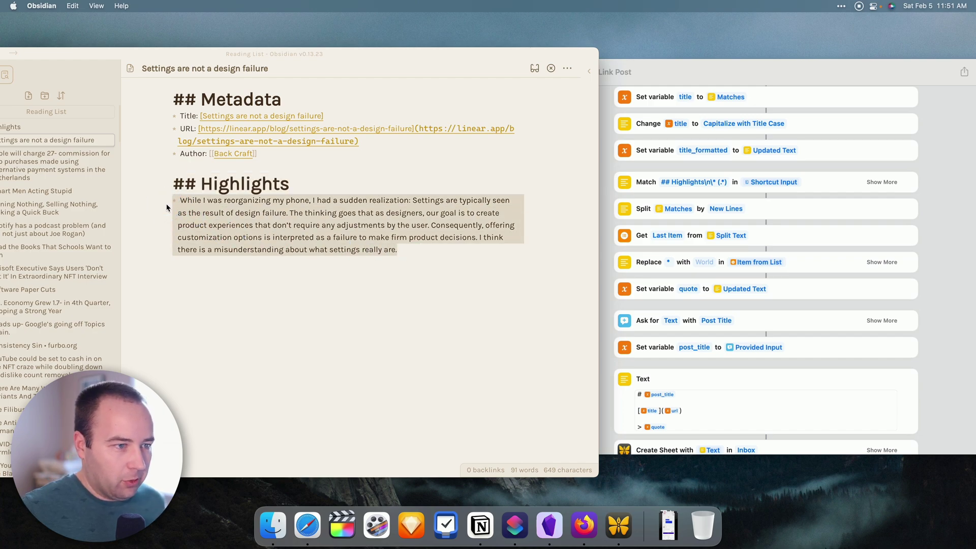
drag(294, 186, 175, 183)
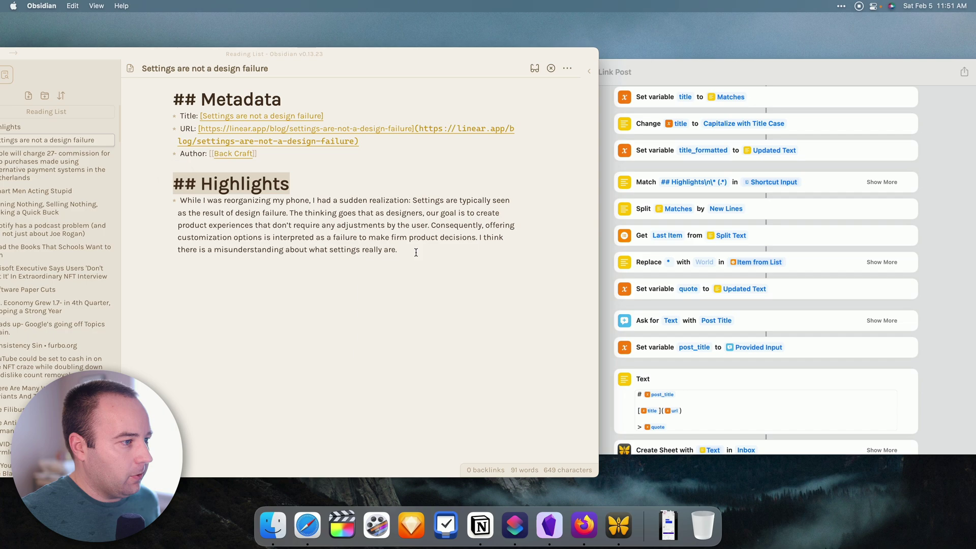
drag(415, 251, 167, 206)
click(447, 277)
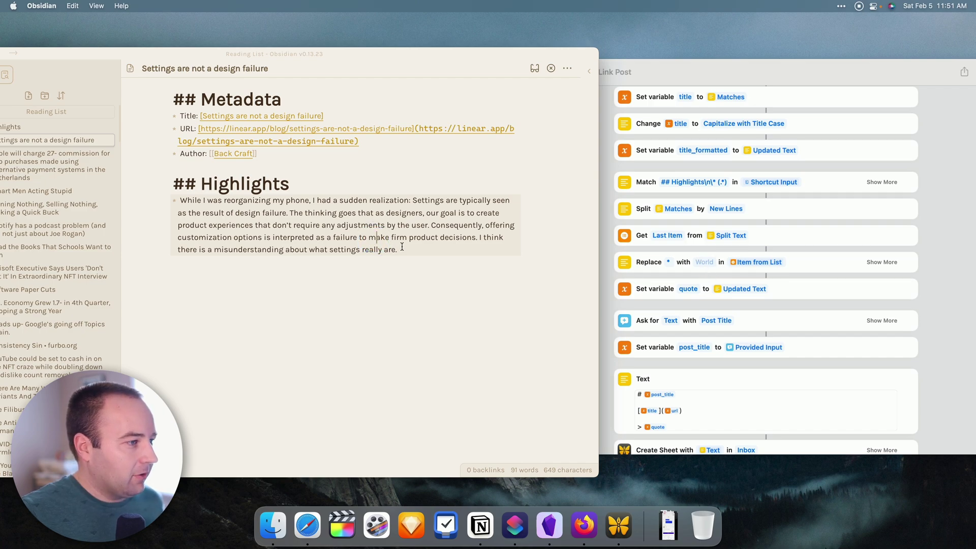
drag(405, 250, 159, 184)
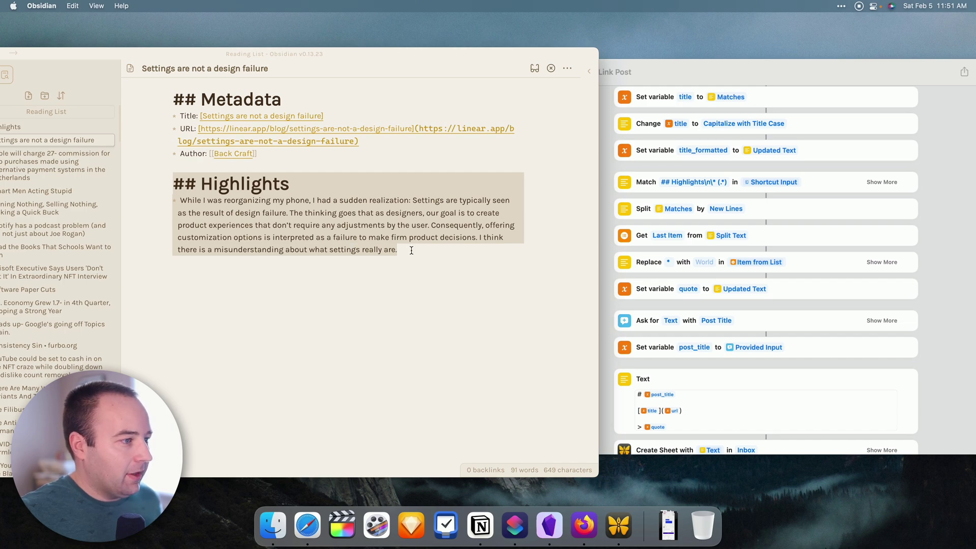
drag(407, 250, 149, 201)
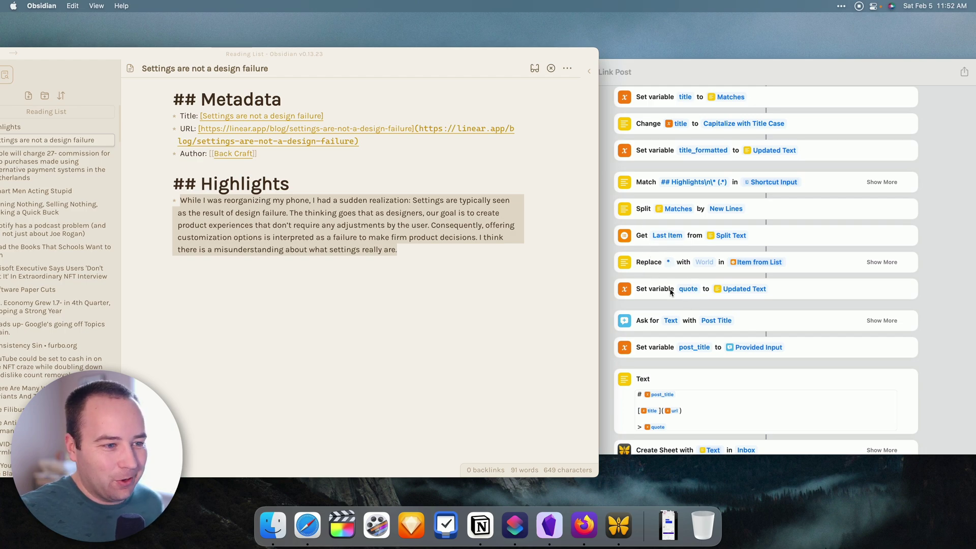
scroll(672, 294, down, 2)
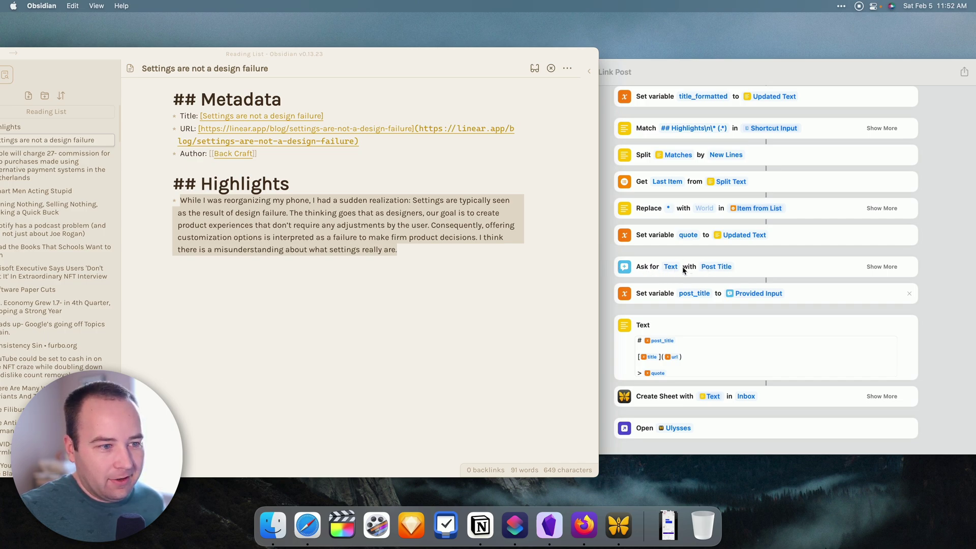
In Link Post, check Ask for Text's default answer and confirm Create Sheet's text format stays Markdown.
click(818, 266)
click(870, 267)
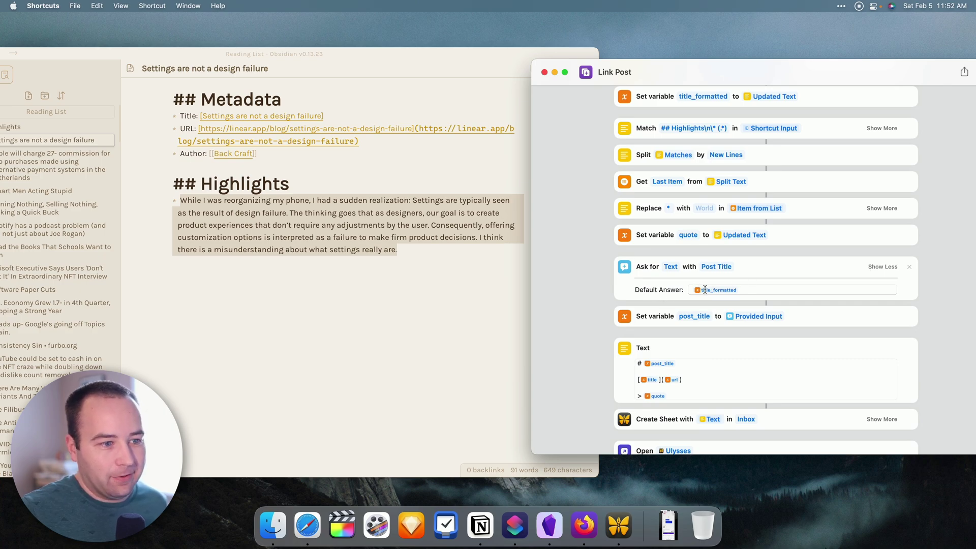
click(883, 267)
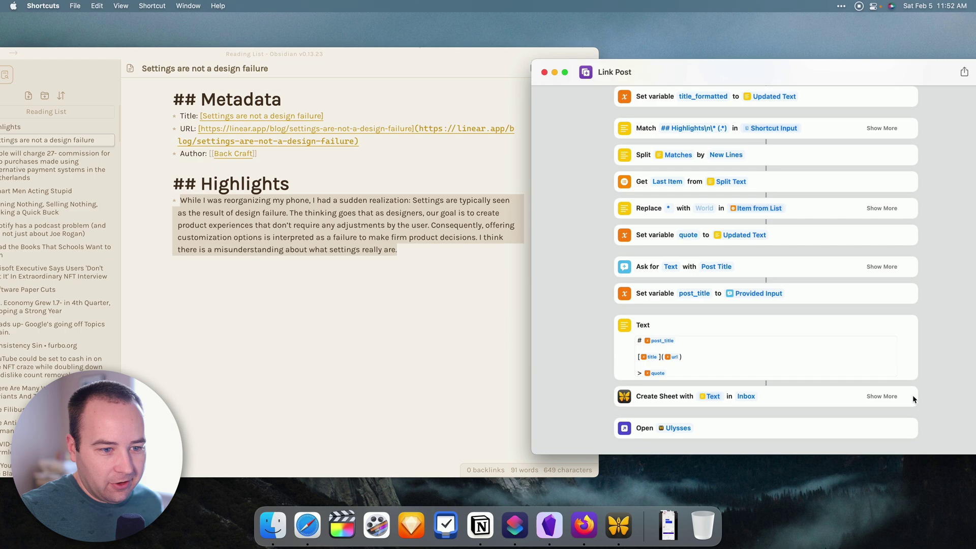
click(881, 397)
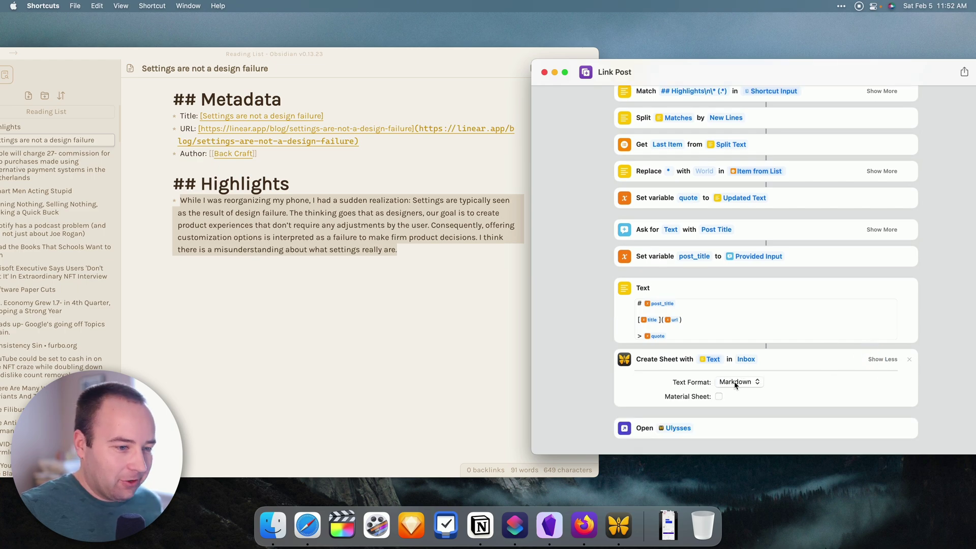
click(735, 385)
click(802, 384)
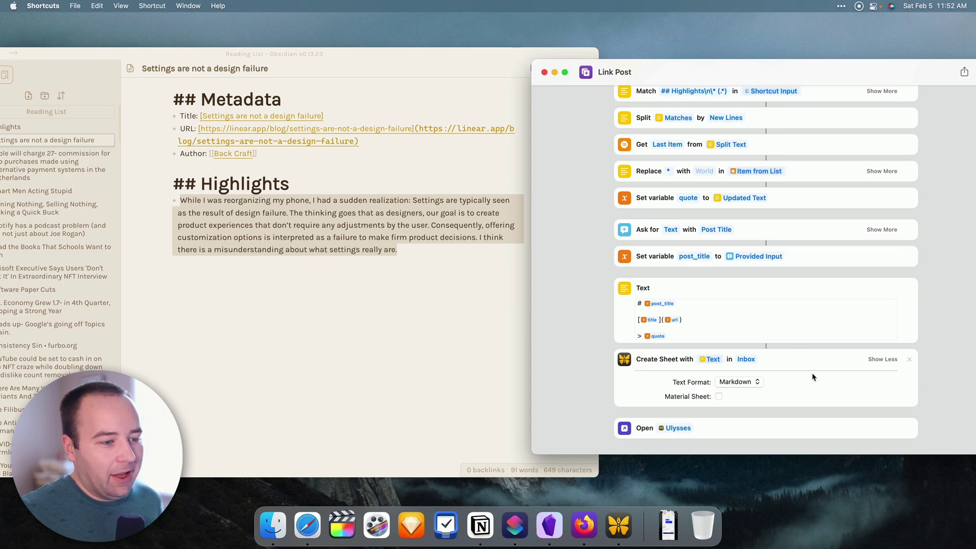
Delete the Show alert and Show Shortcut Input actions from Link Post.
click(891, 360)
scroll(747, 323, up, 5)
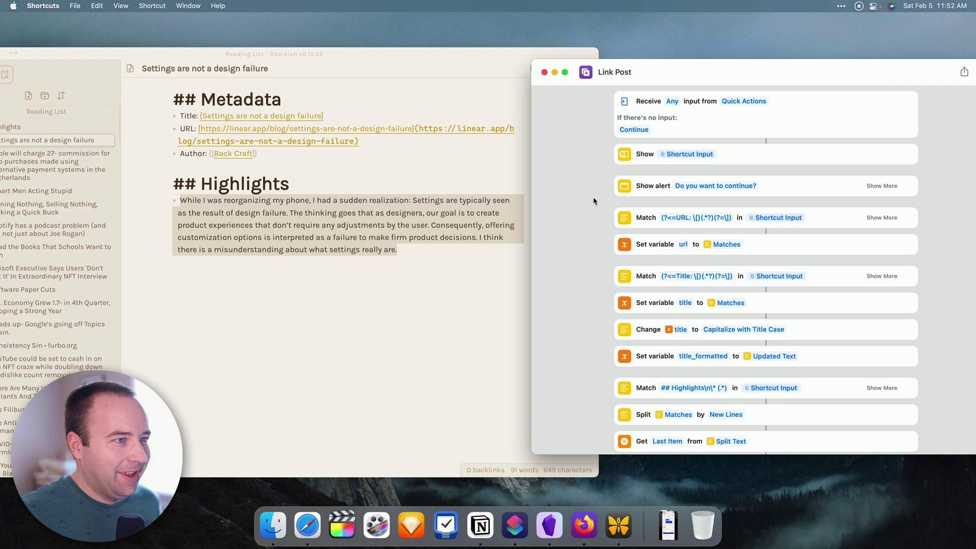
drag(659, 72, 326, 74)
drag(125, 56, 349, 49)
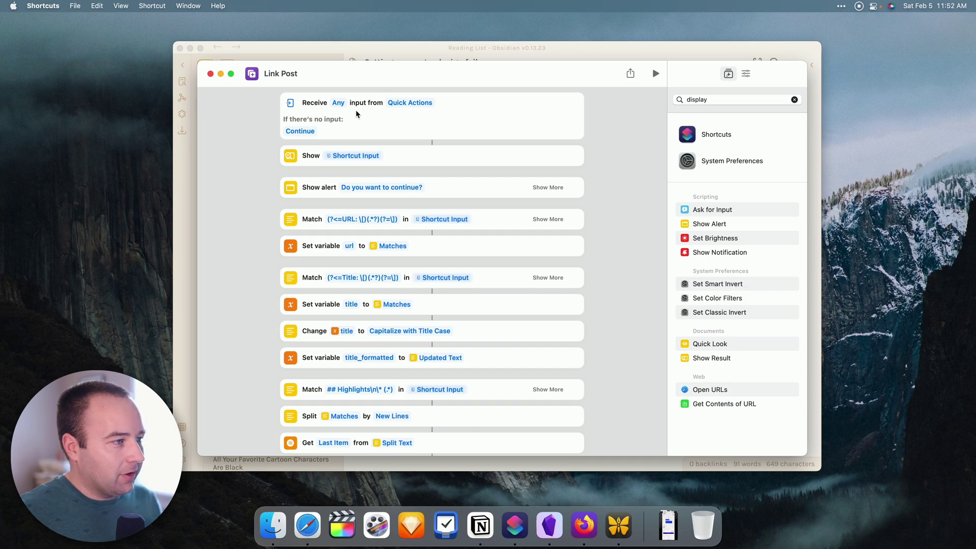
click(575, 189)
click(577, 155)
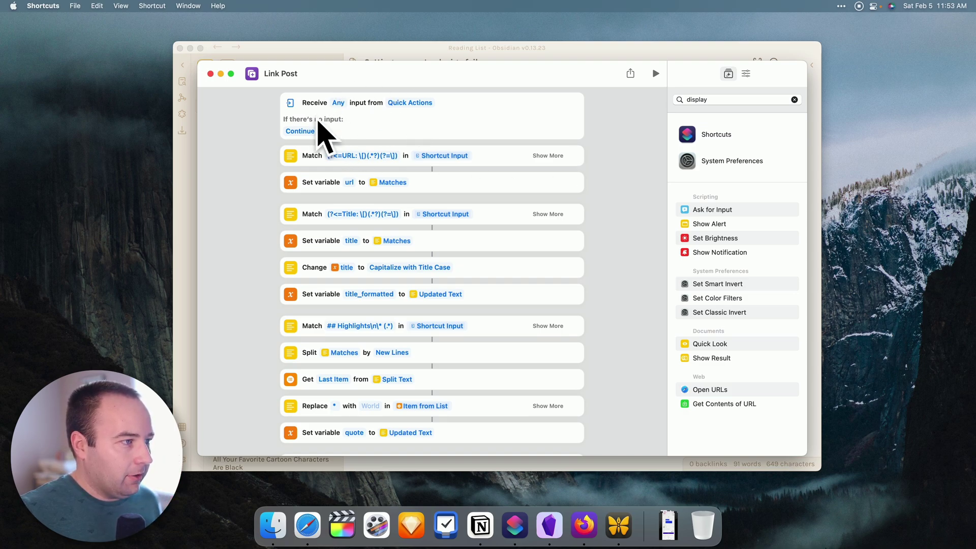
Select the note text from Highlights up to URL, then review the shortcut's remaining actions.
key(super+Tab)
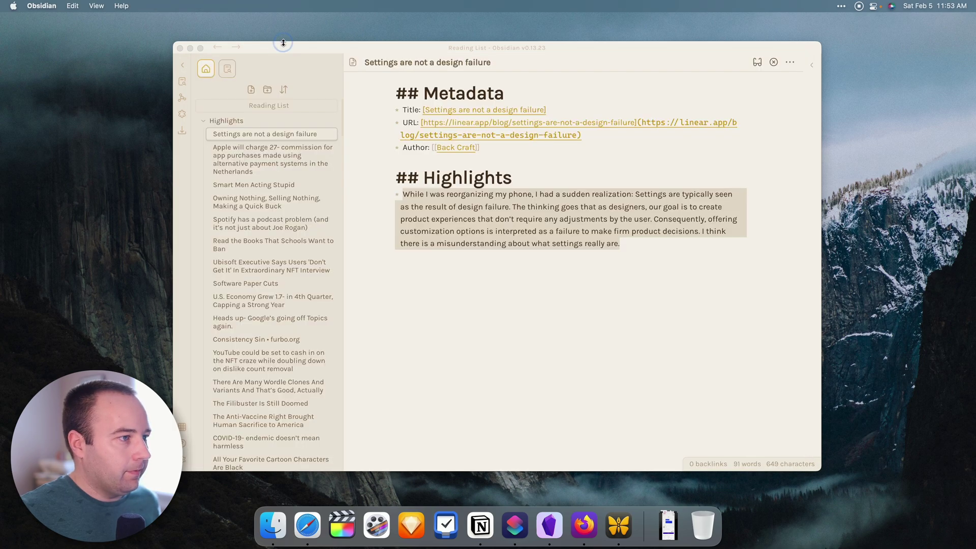
drag(635, 244, 377, 89)
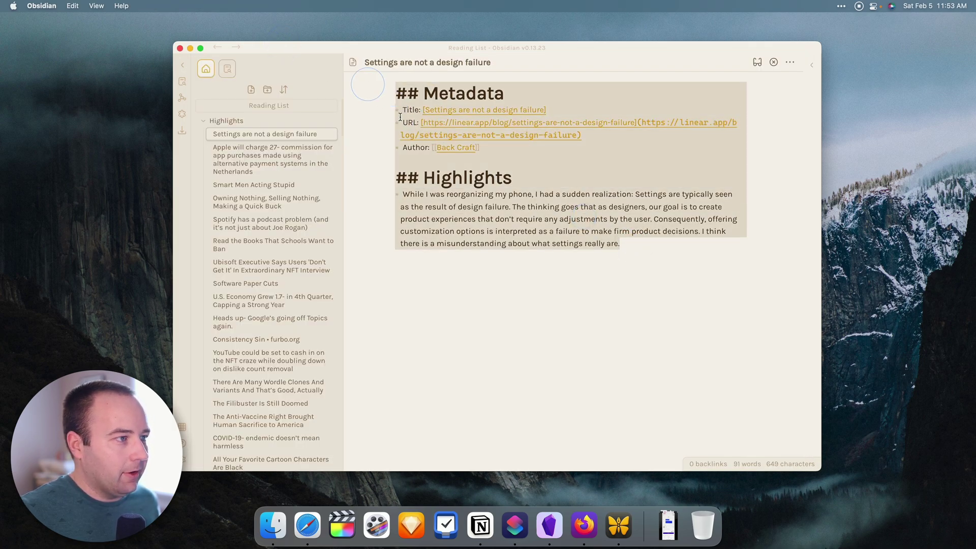
key(super+Tab)
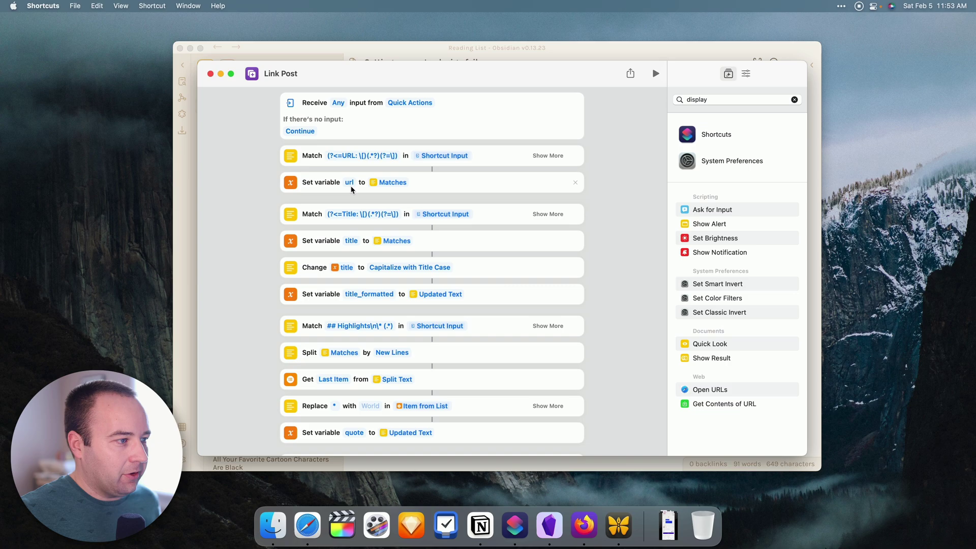
scroll(369, 296, down, 2)
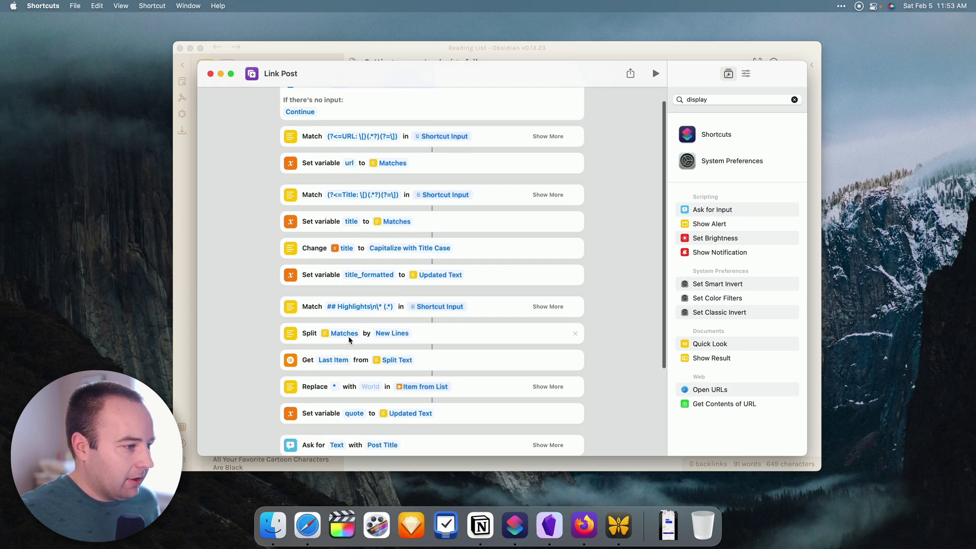
scroll(350, 340, down, 5)
scroll(354, 284, down, 2)
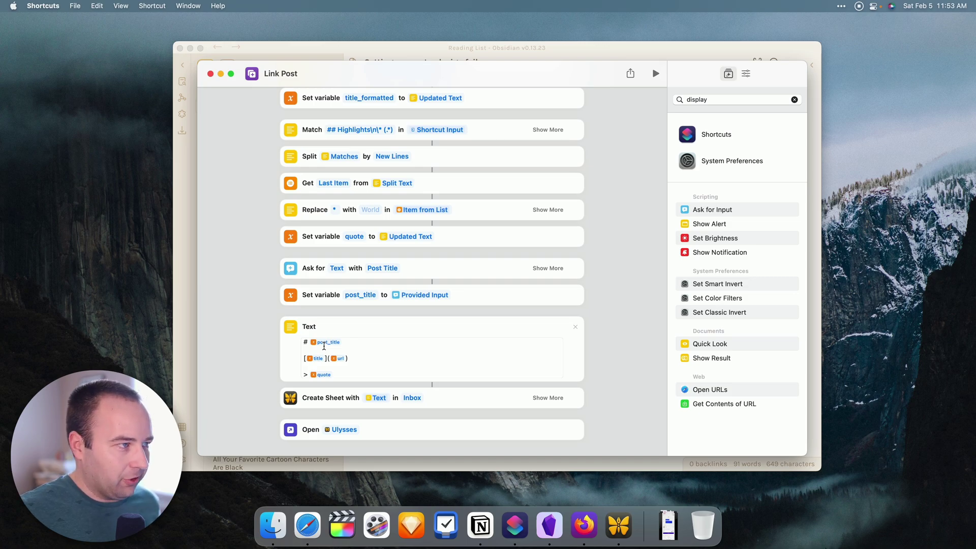
Run the Shortcut Launcher: Blog Post command from Obsidian's command palette.
key(super+Tab)
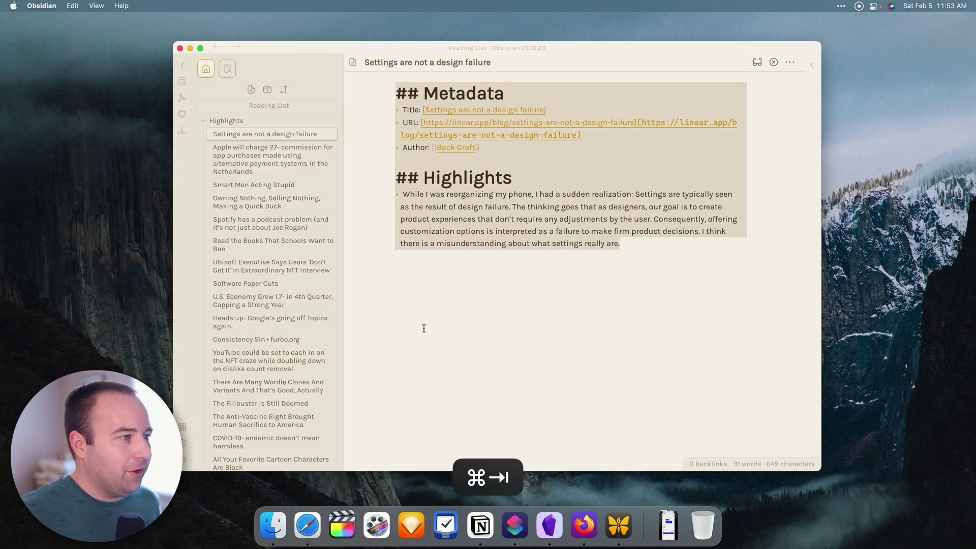
click(639, 267)
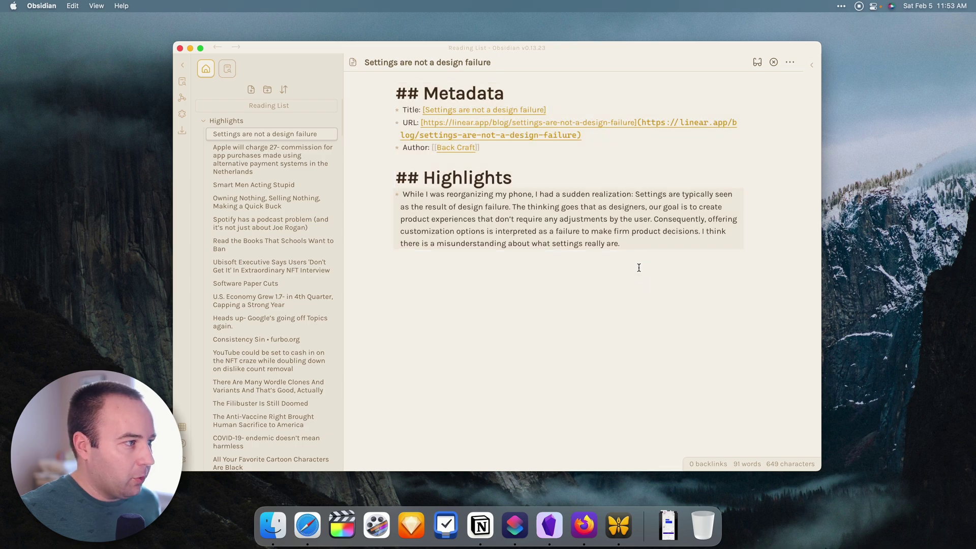
key(super+p)
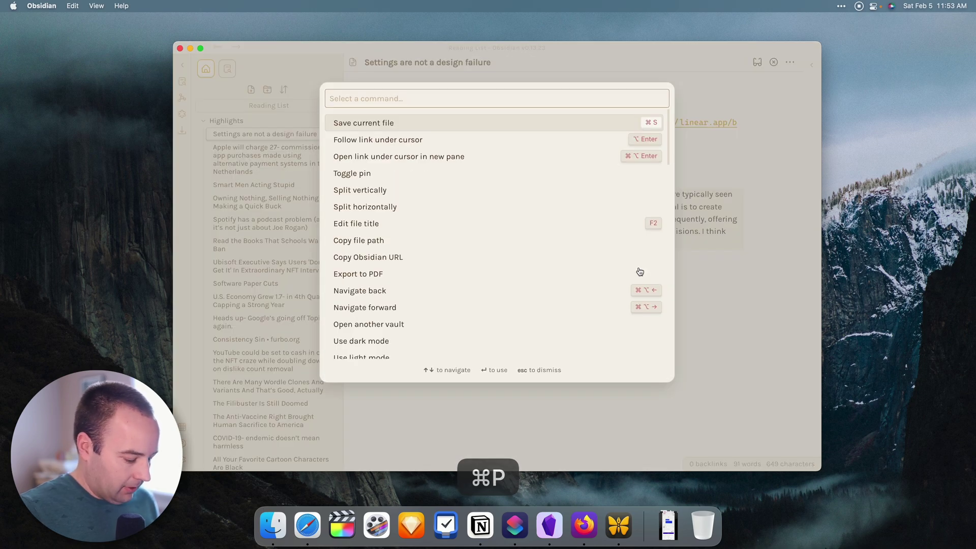
text(blog)
key(Return)
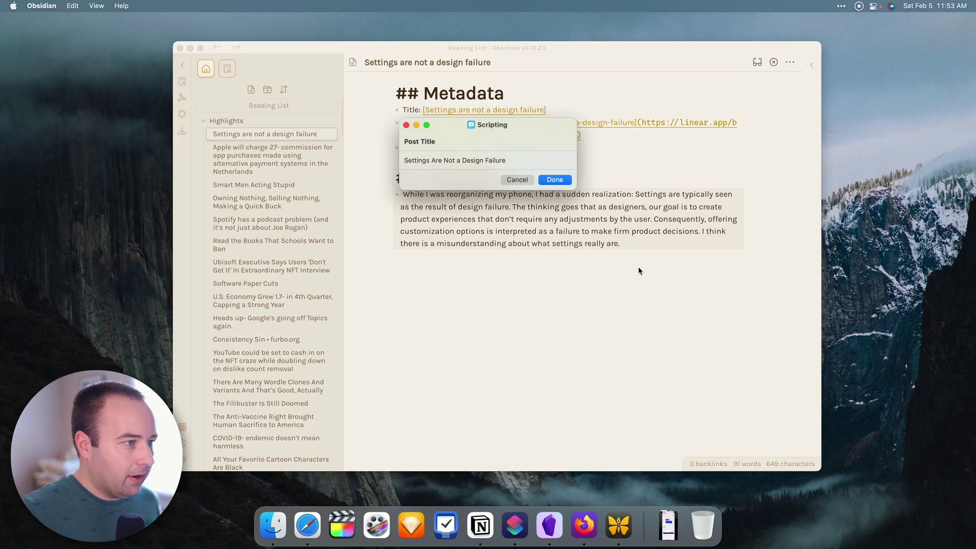
Enter the post title 'Settings Are Not Always a Design Failure' and open the new Ulysses sheet.
key(alt+Left)
key(alt+Left)
key(alt+Left)
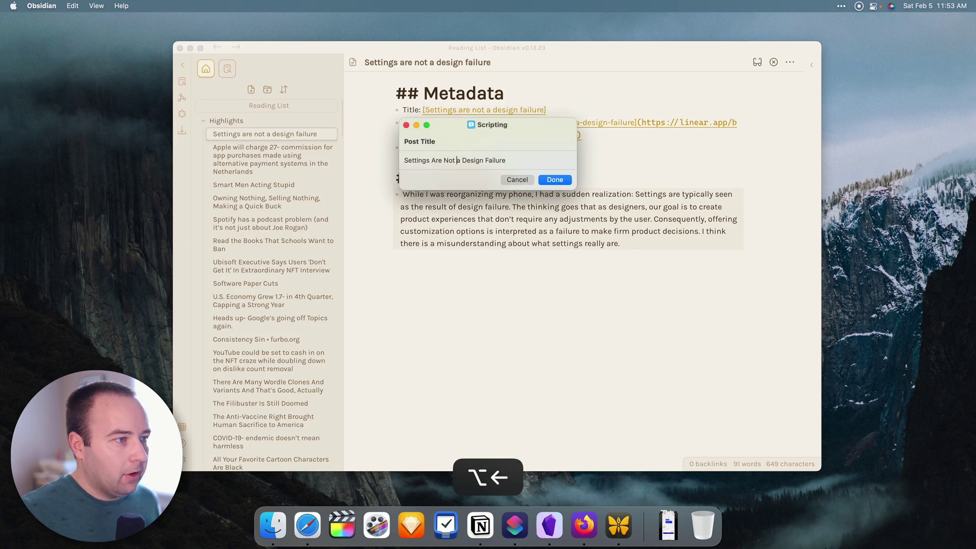
text(Always)
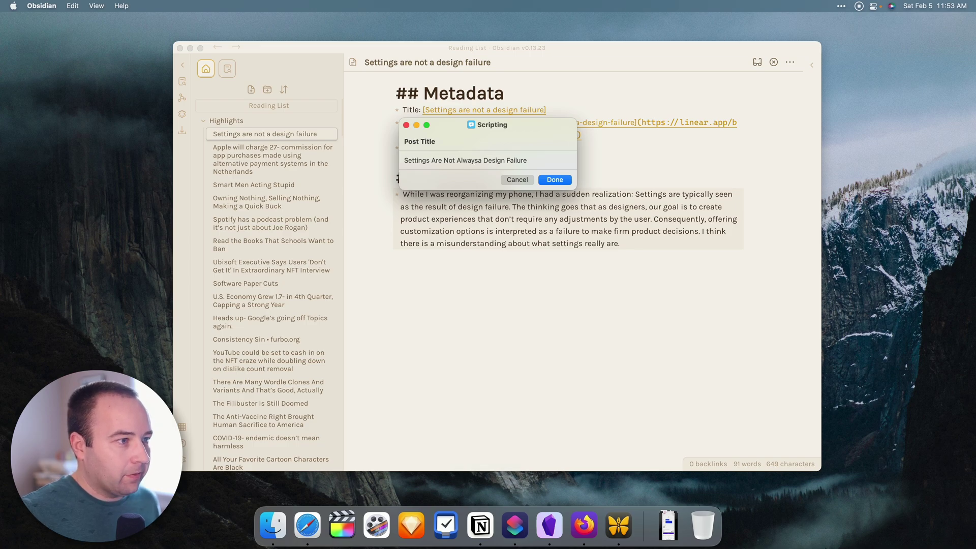
click(559, 181)
click(236, 148)
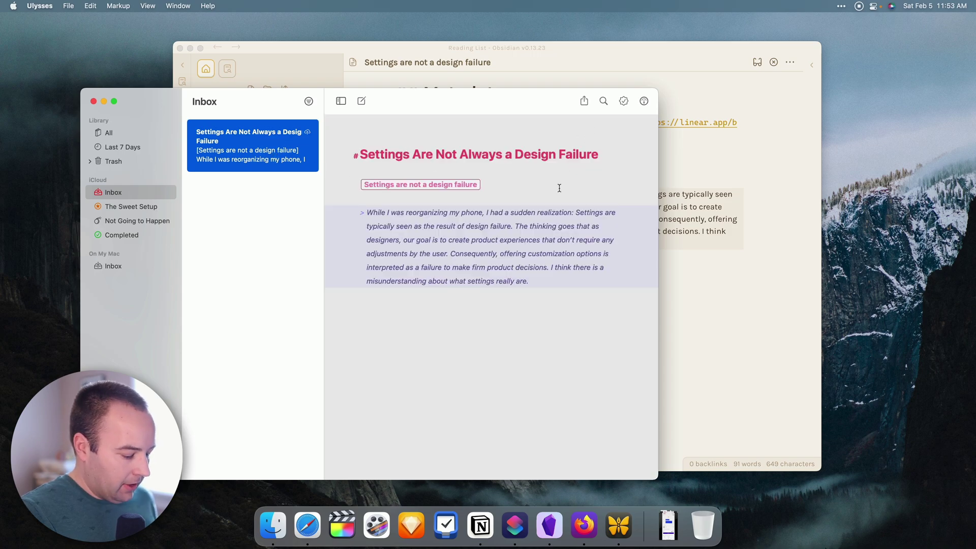
key(super+6)
click(477, 267)
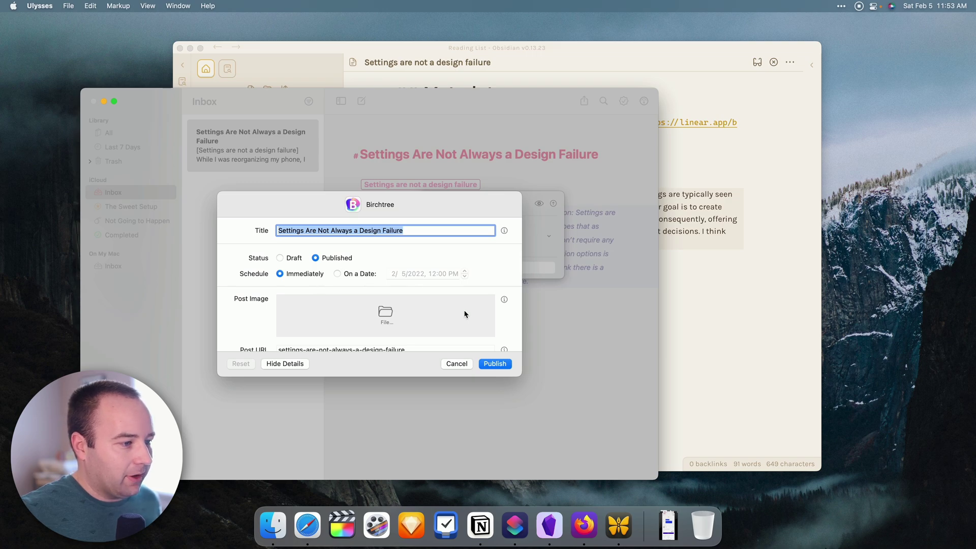
scroll(399, 315, down, 3)
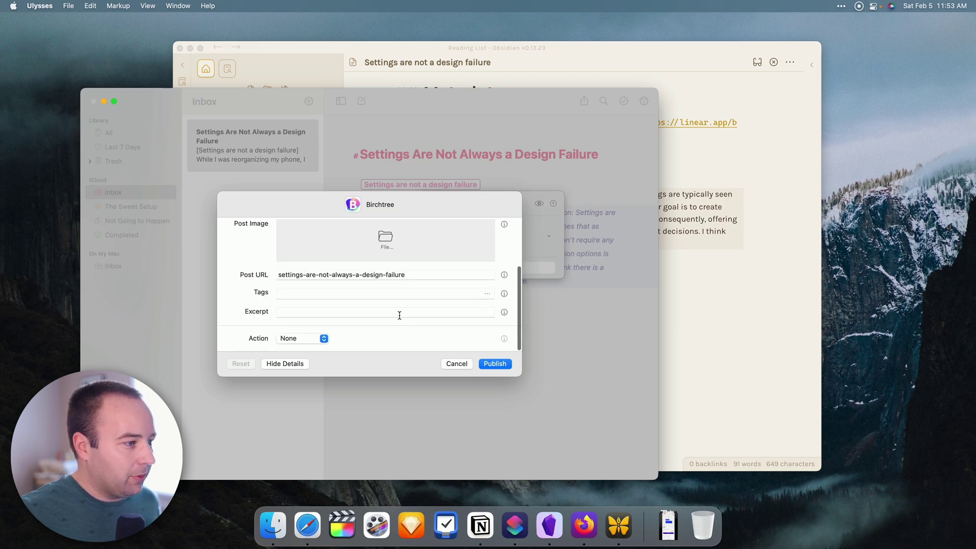
click(306, 294)
text(link)
key(Return)
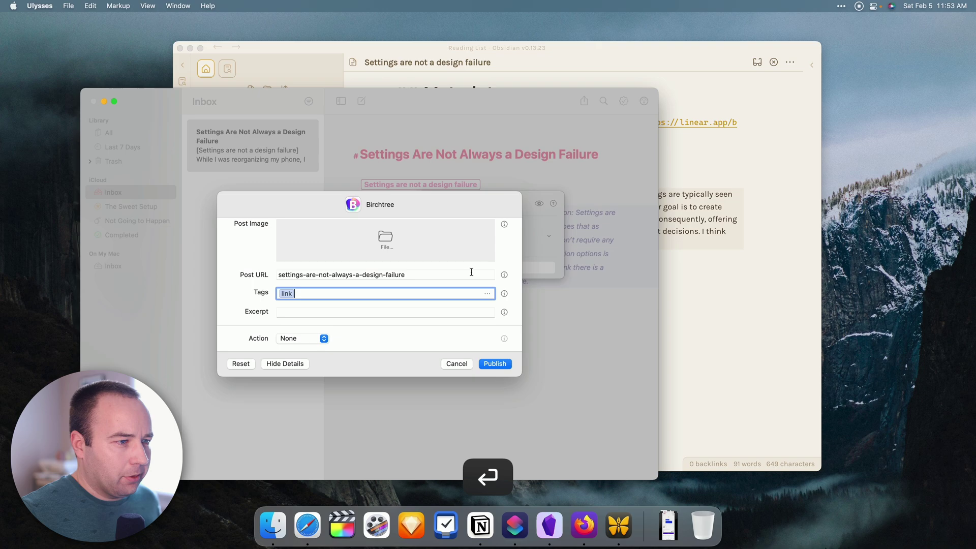
click(449, 361)
key(super+h)
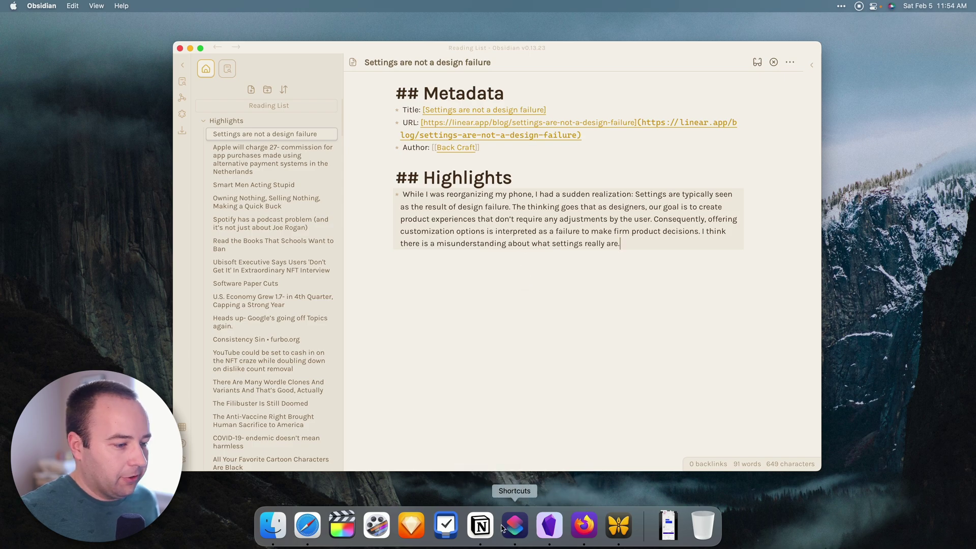
click(625, 524)
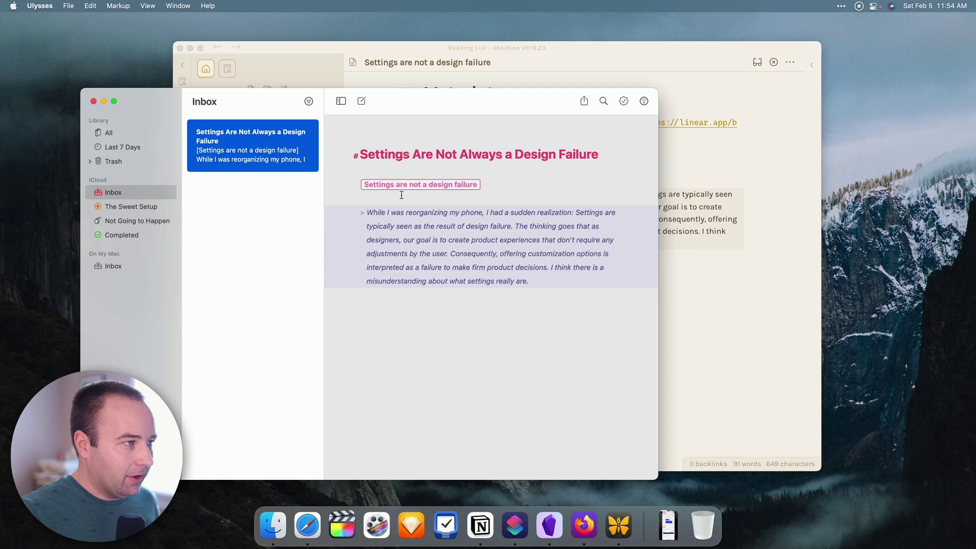
Open Ulysses Preferences at the Library's Markup settings.
key(super+comma)
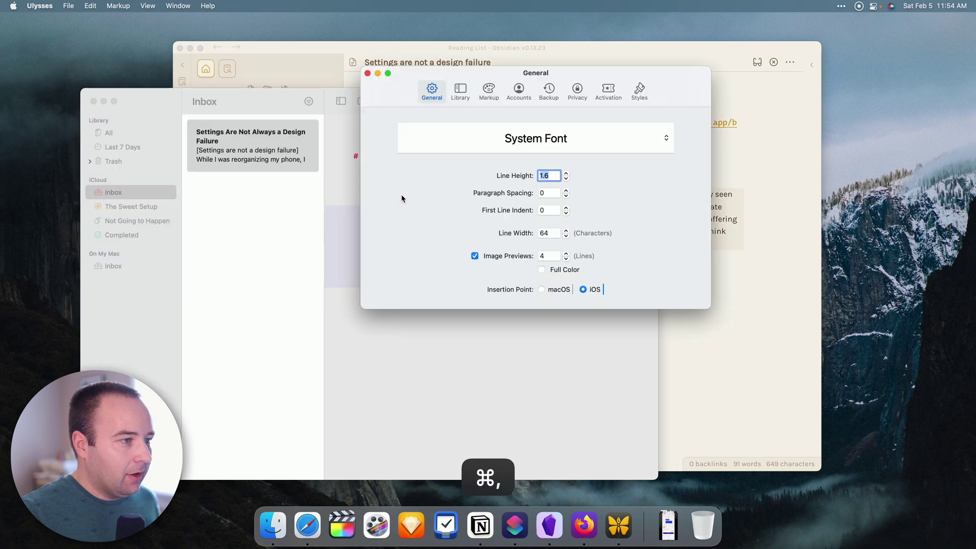
click(461, 92)
click(489, 91)
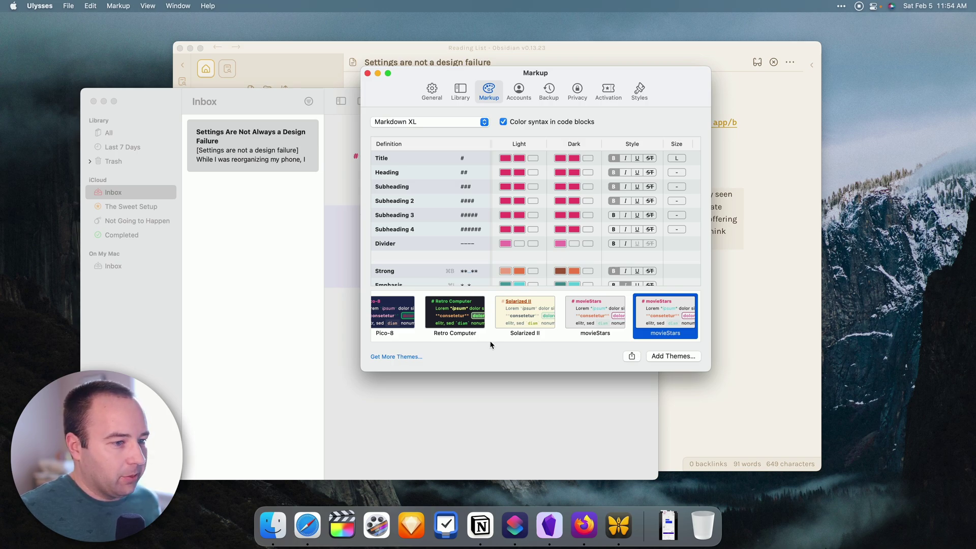
Browse the markup theme strip, then close Preferences and return to the sheet editor.
scroll(622, 326, left, 3)
scroll(622, 326, left, 10)
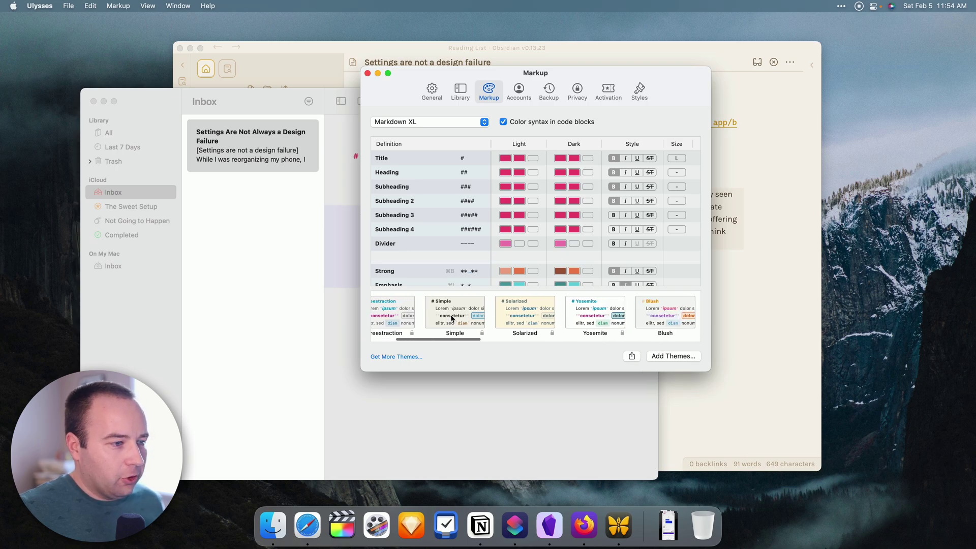
scroll(594, 315, right, 5)
scroll(594, 315, right, 3)
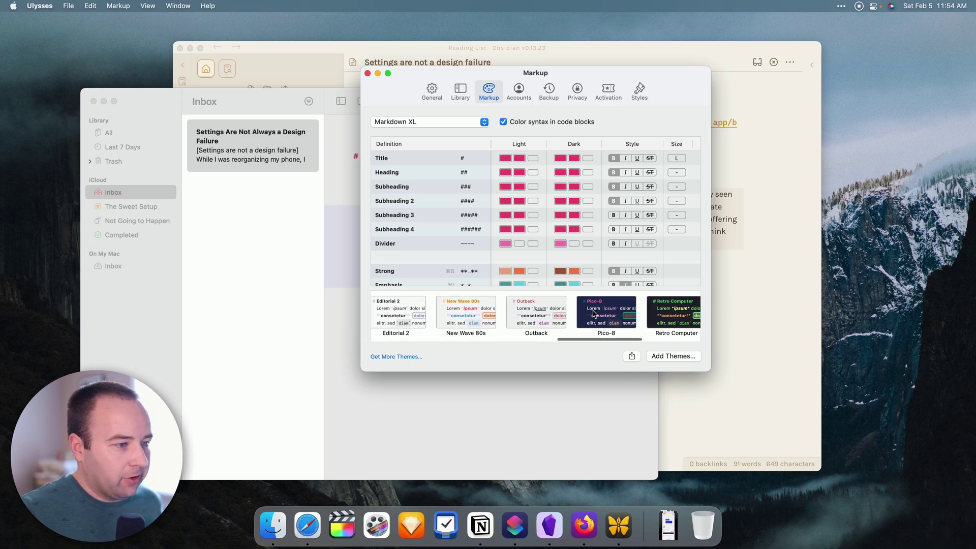
scroll(466, 314, right, 5)
scroll(467, 314, right, 3)
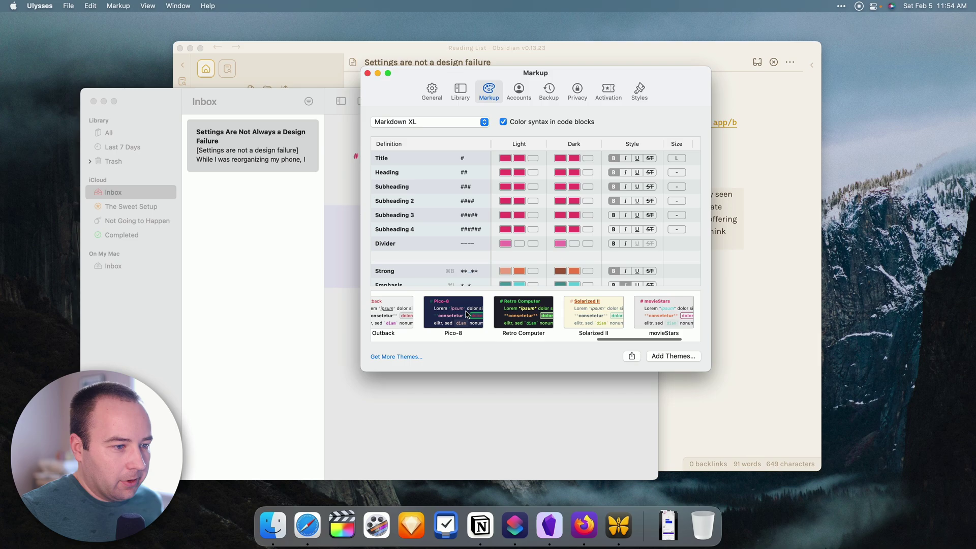
scroll(467, 315, left, 2)
scroll(467, 314, left, 5)
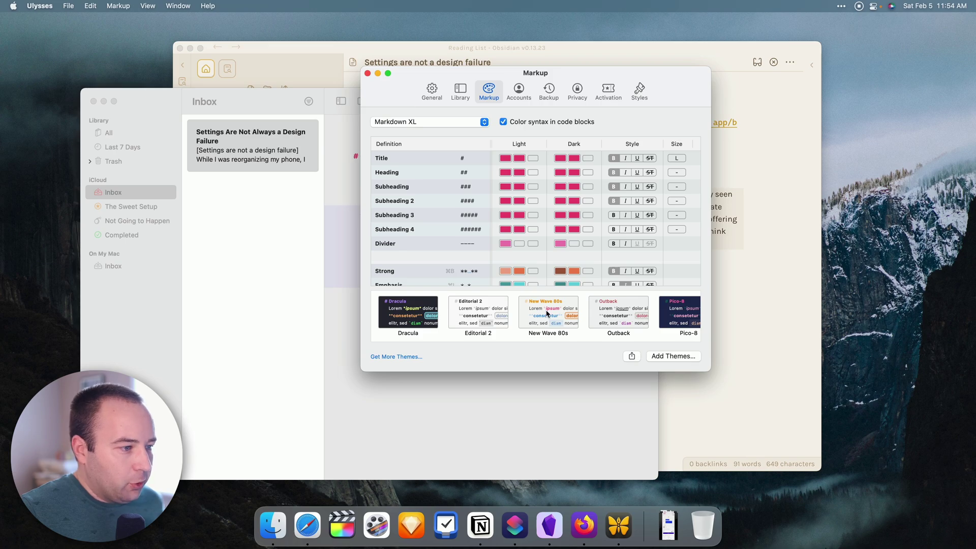
scroll(547, 313, right, 5)
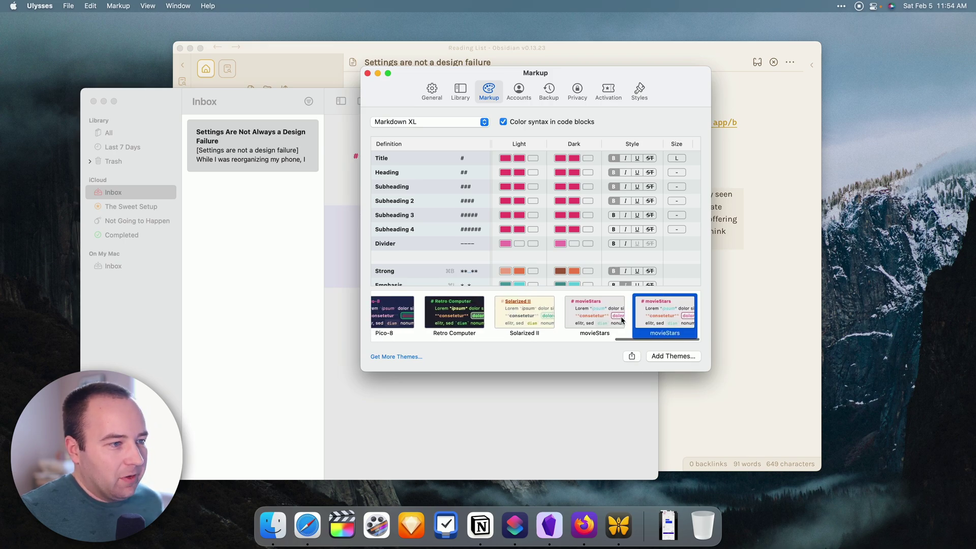
click(366, 73)
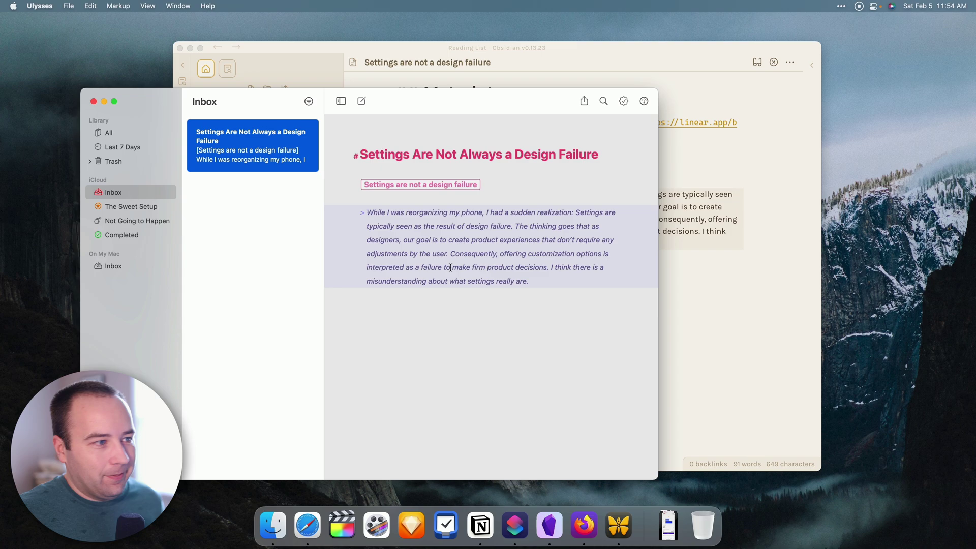
click(481, 318)
Hide Ulysses, Obsidian and the Link Post shortcut, then bring Obsidian back from the Dock.
key(super+h)
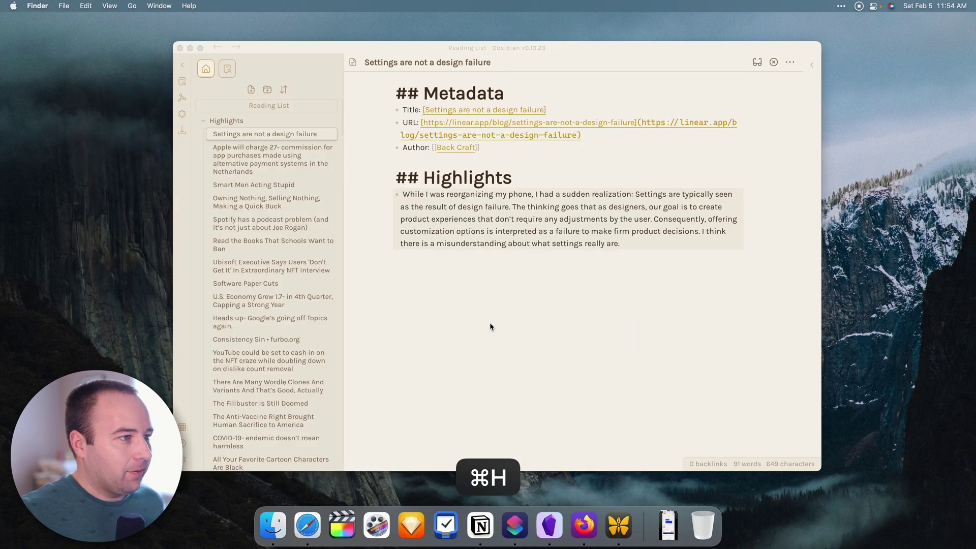
key(super+h)
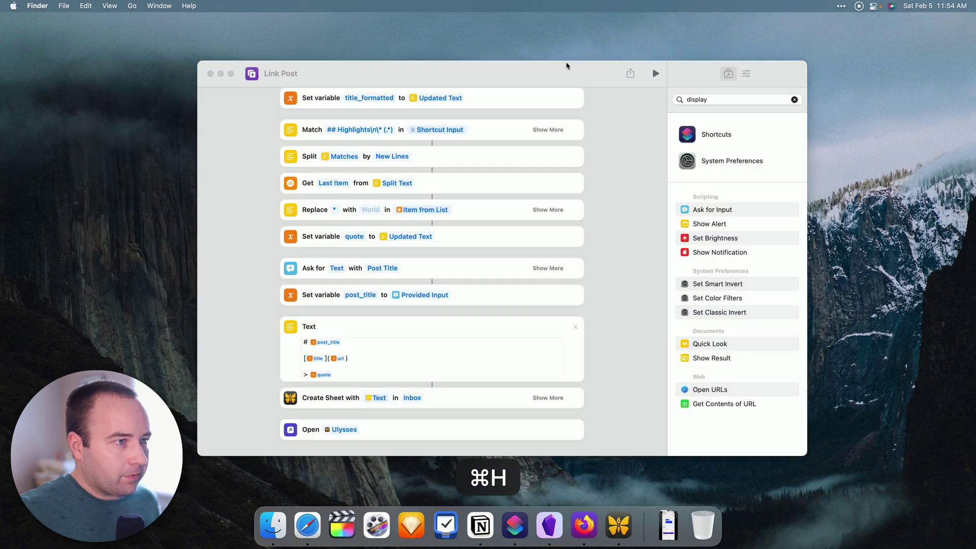
key(super+h)
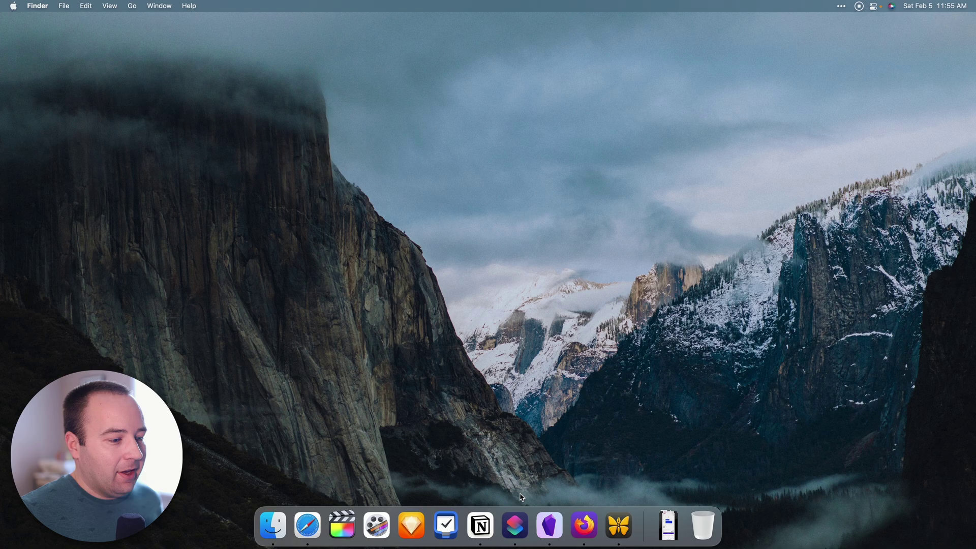
click(549, 526)
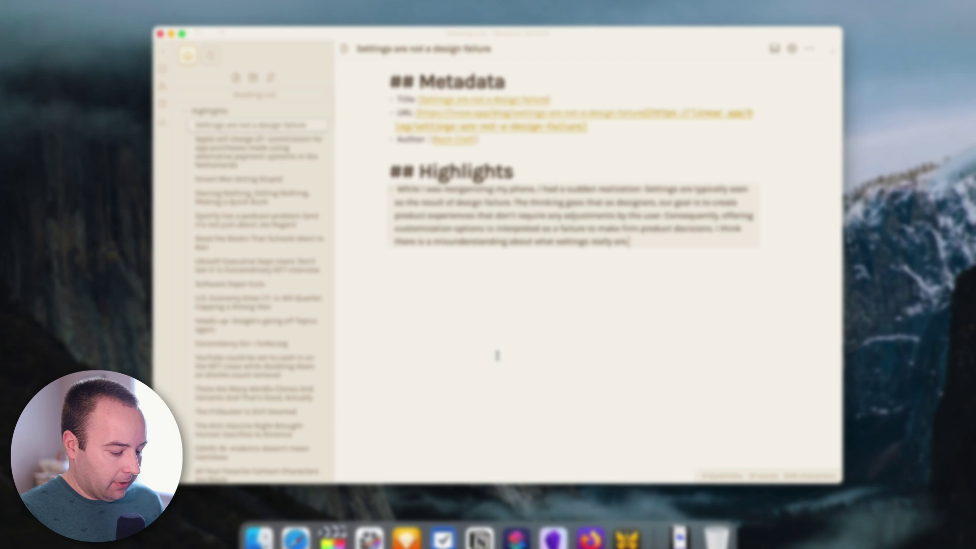
On iPhone, run Blog Post on the 'Settings are not a design failure' note and open the new sheet.
key(Return)
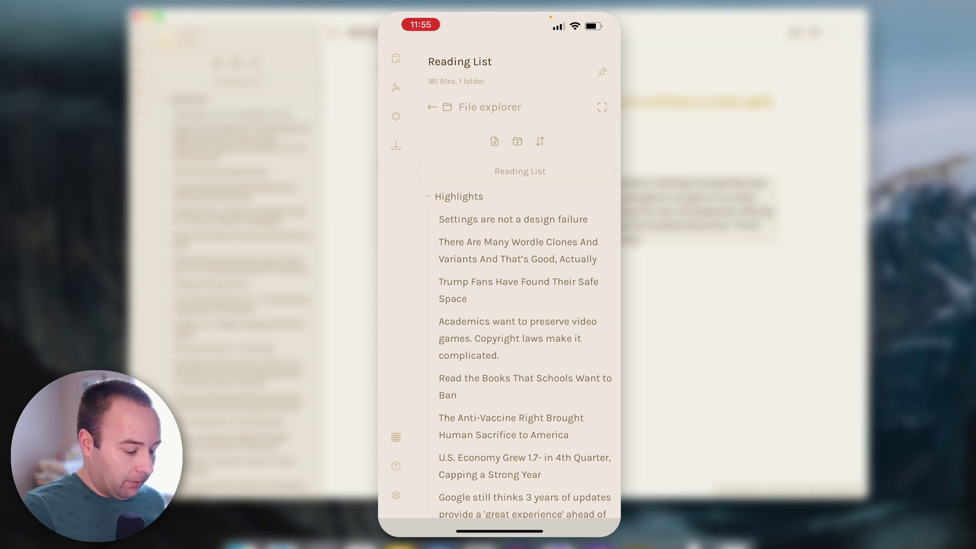
click(513, 219)
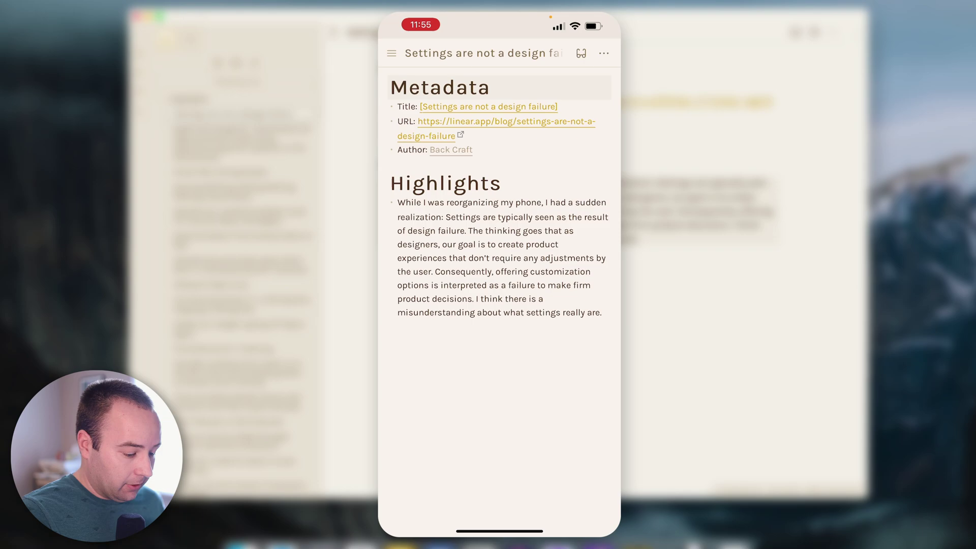
key(ctrl+p)
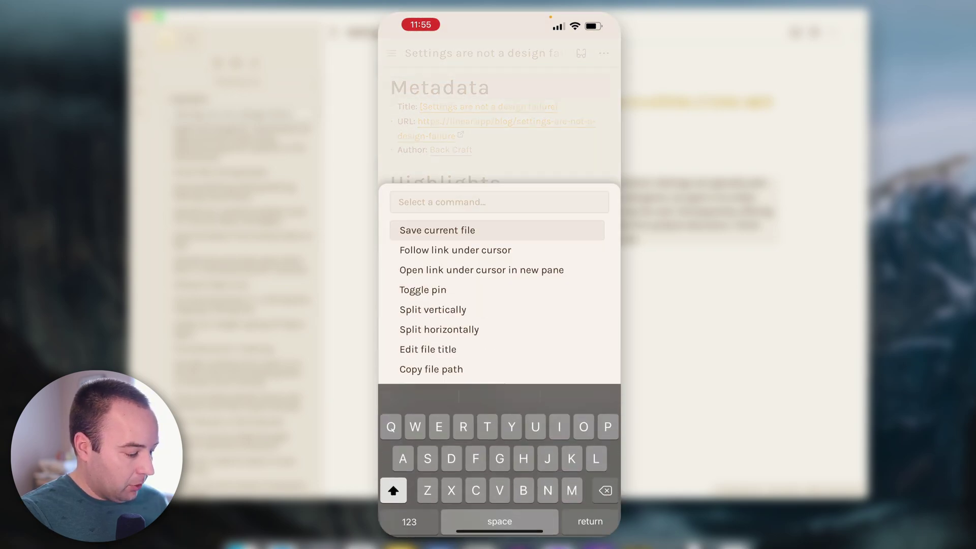
text(Blog)
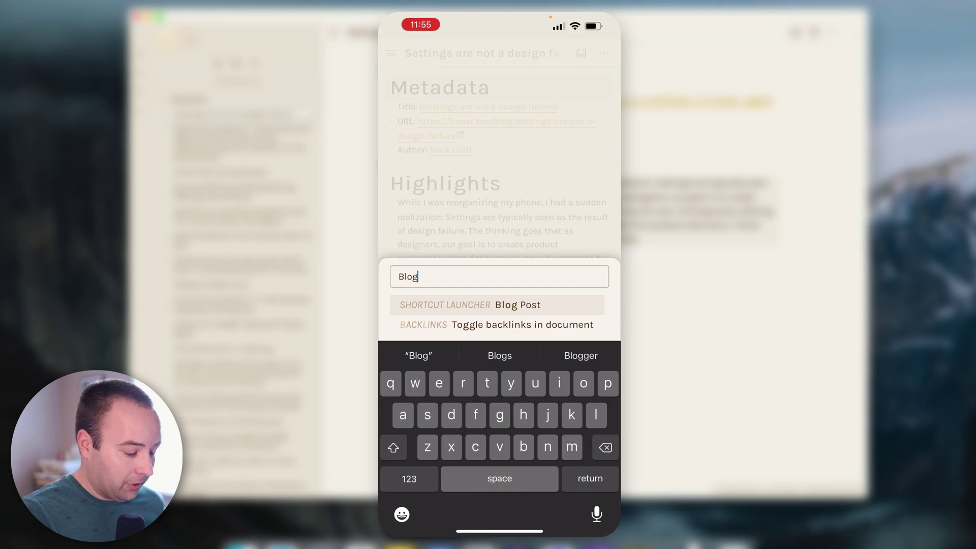
key(Return)
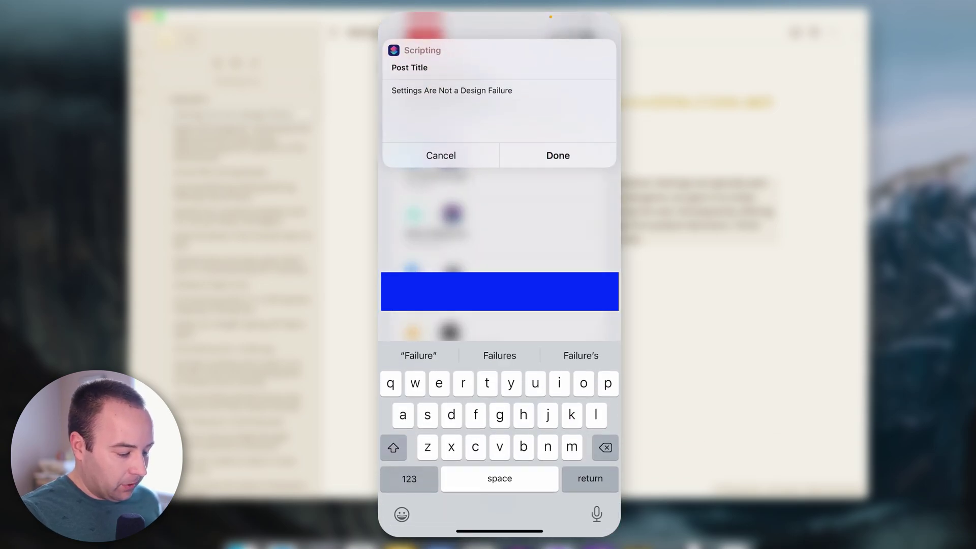
key(Return)
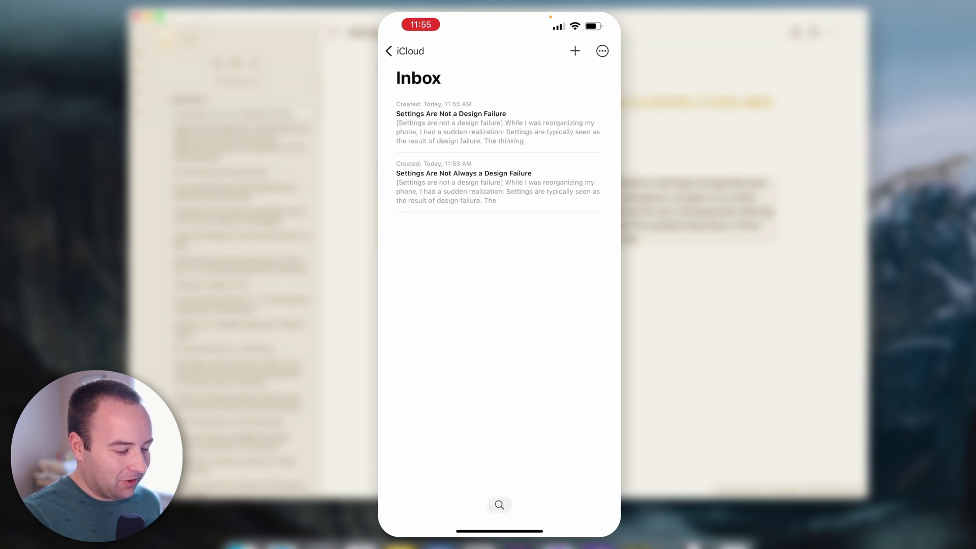
click(498, 122)
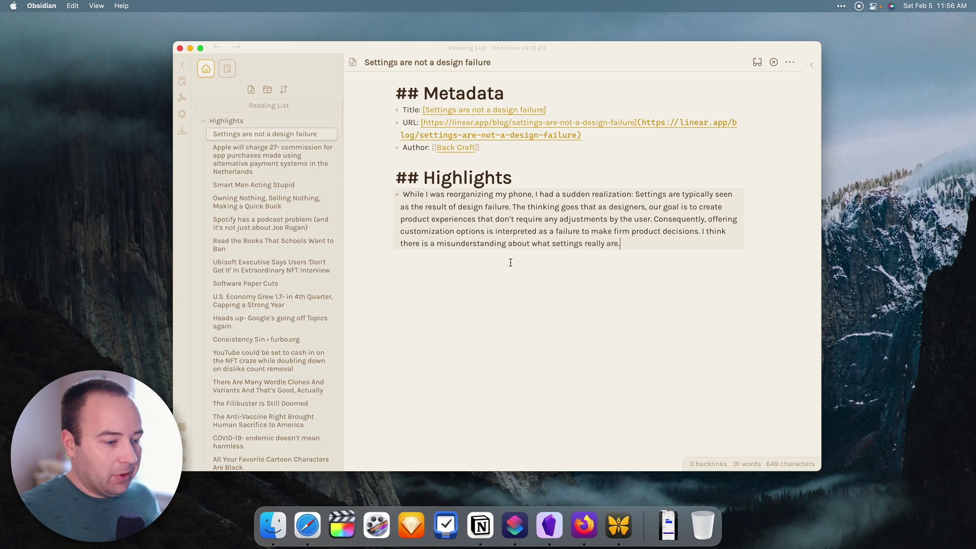
Bring the Link Post editor in front of Obsidian, scrolled to its first actions.
click(511, 528)
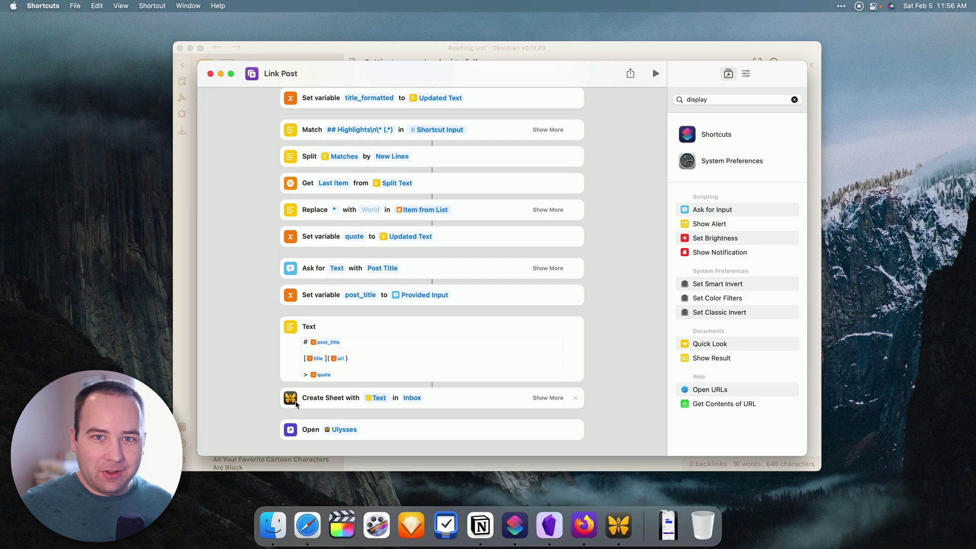
scroll(321, 276, up, 5)
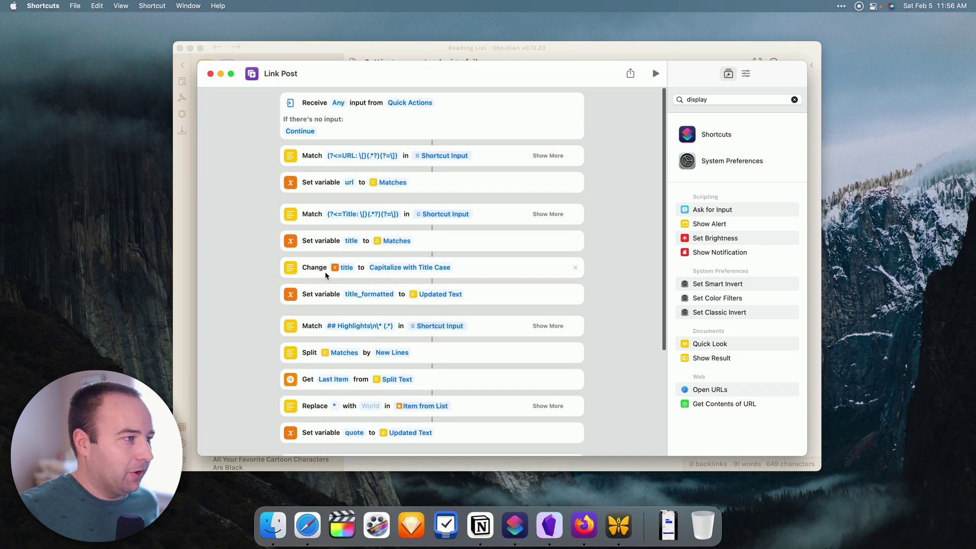
drag(328, 69, 330, 76)
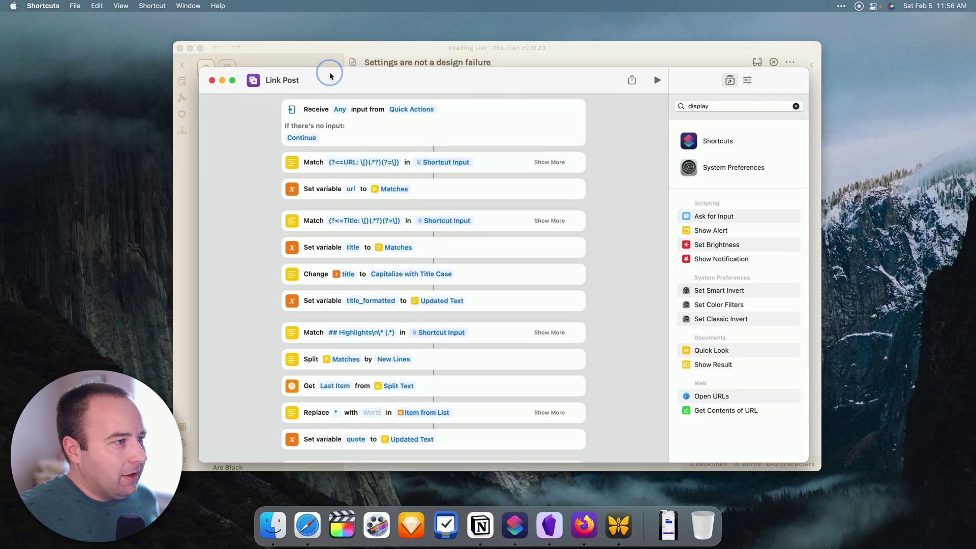